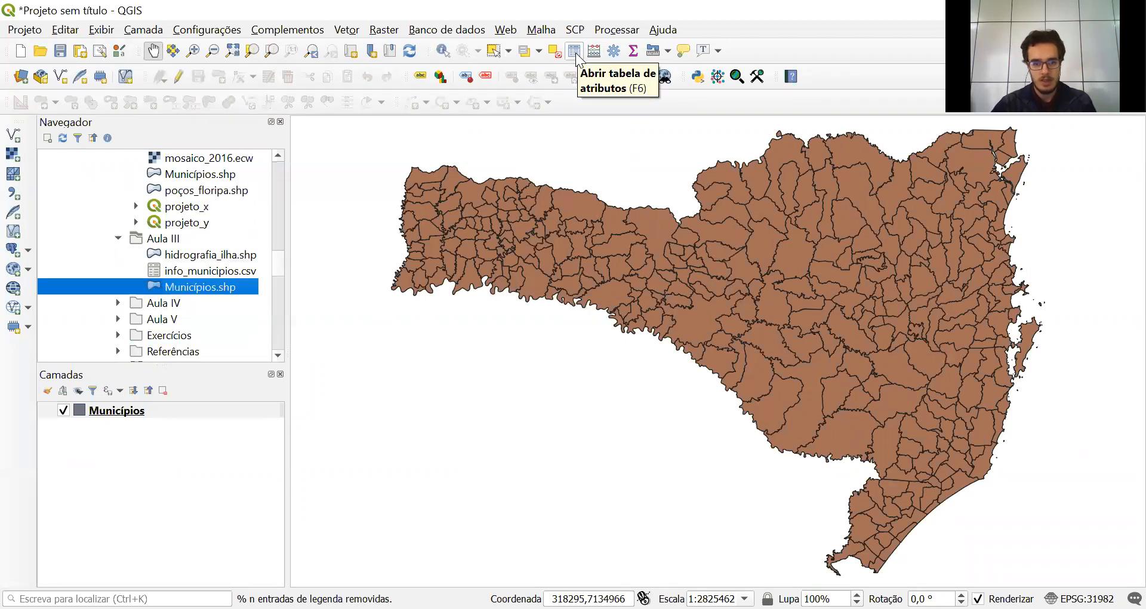
# - Open the attribute table of the Municípios layer
pyautogui.click(129, 412)
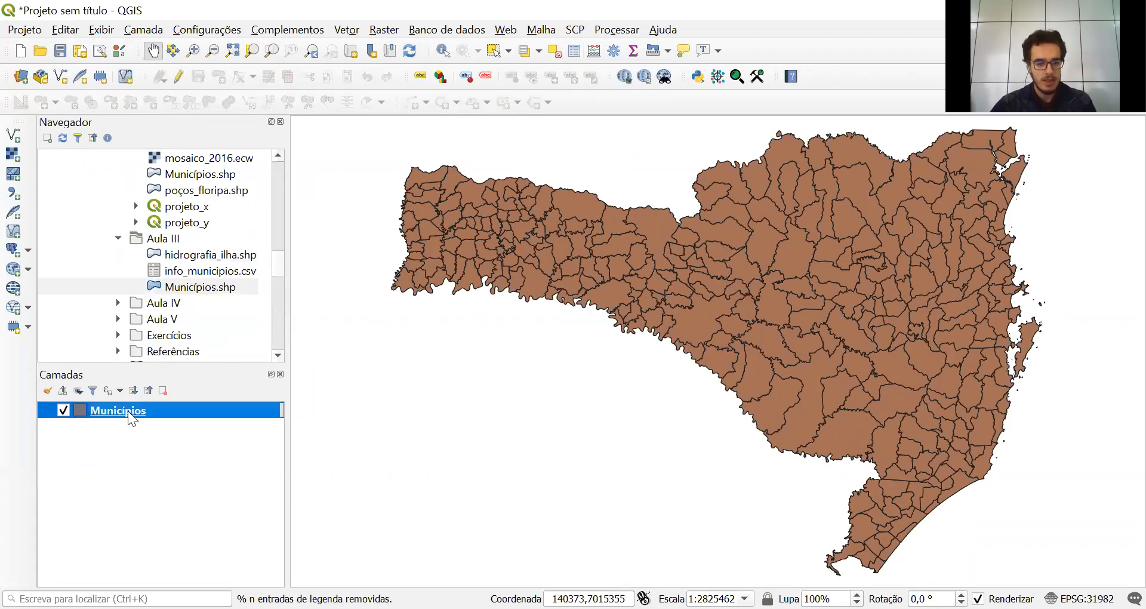
pyautogui.rightClick(128, 410)
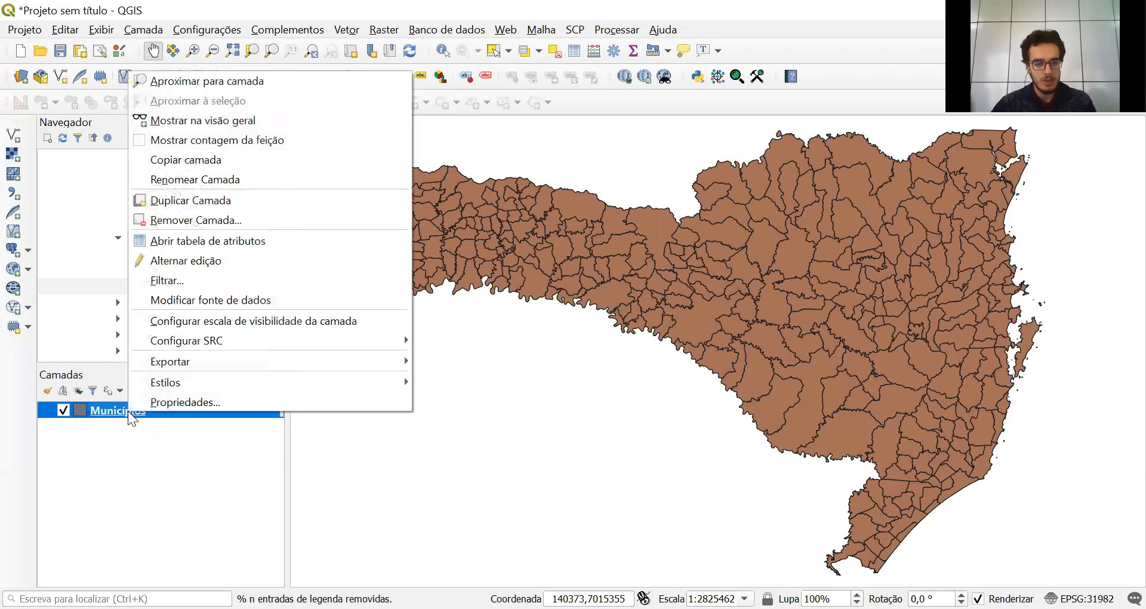
pyautogui.click(195, 241)
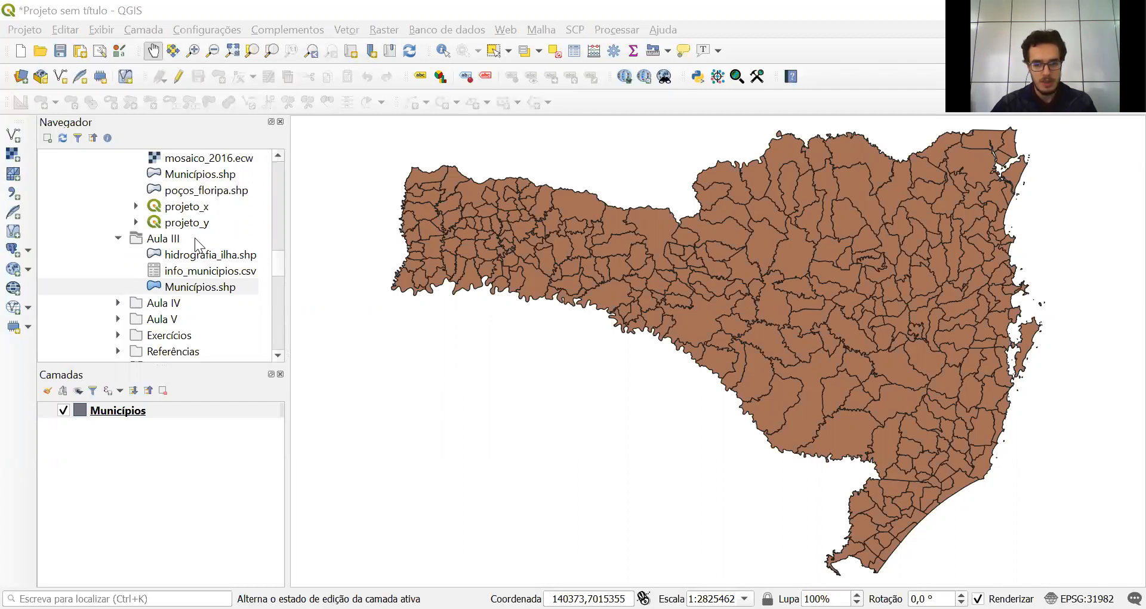
pyautogui.press('F6')
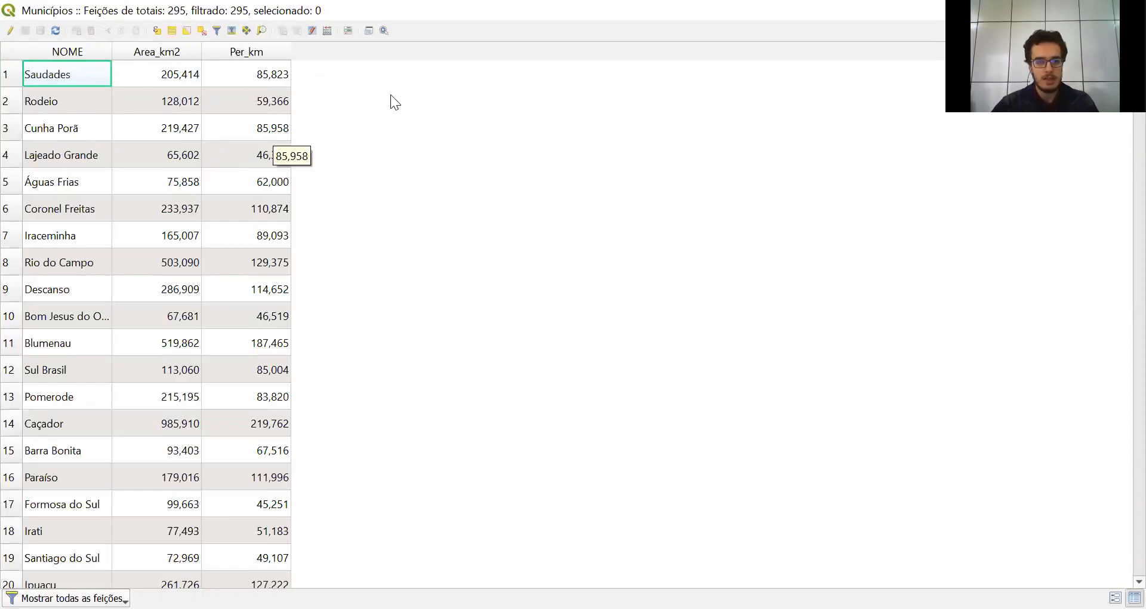
# - Delete the Area_km2 and Per_km fields from the Municípios table and save the layer edits
pyautogui.click(9, 31)
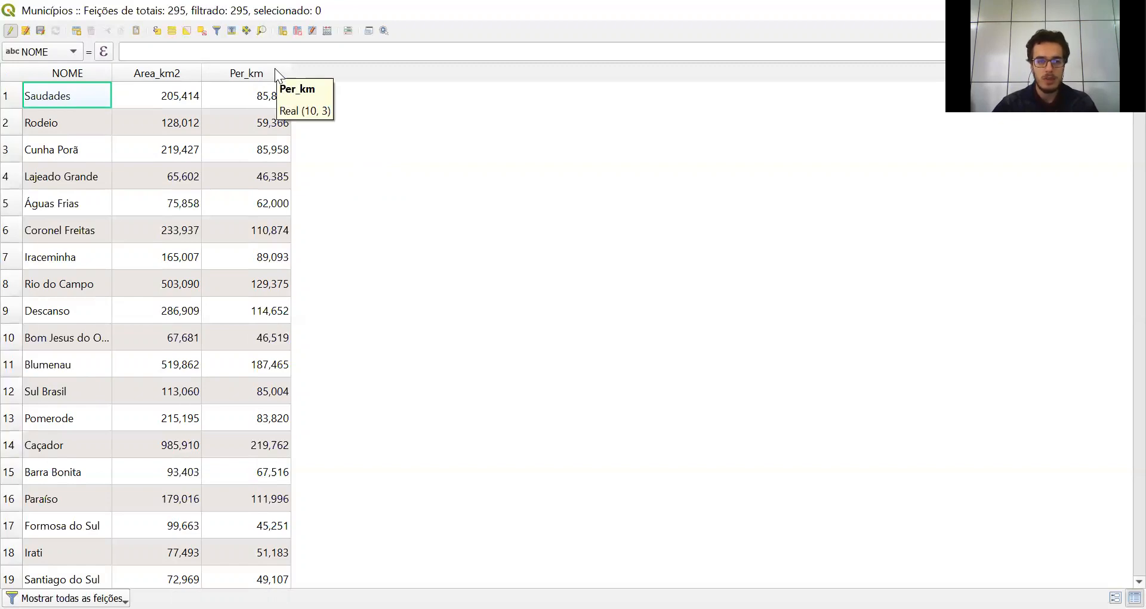
pyautogui.click(297, 32)
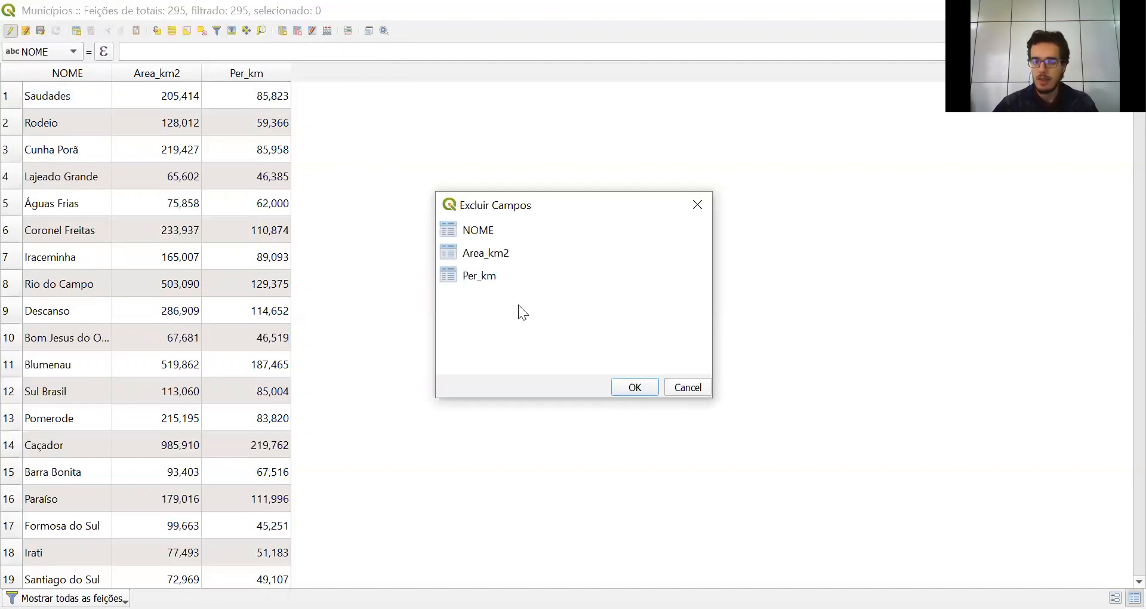
pyautogui.click(486, 277)
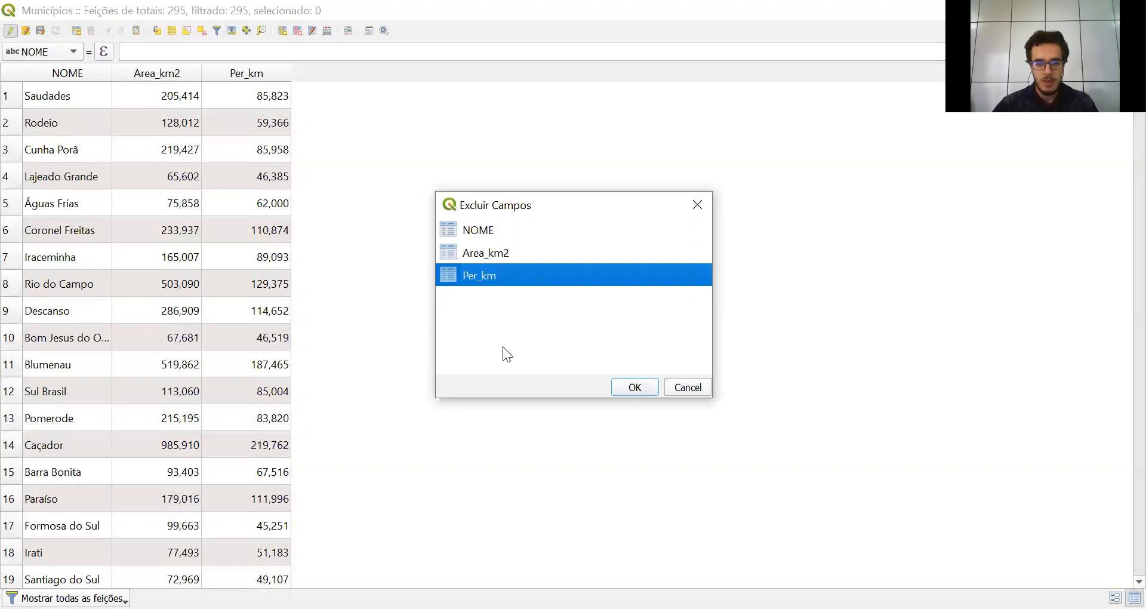
pyautogui.keyDown('ctrl'); pyautogui.click(499, 261); pyautogui.keyUp('ctrl')
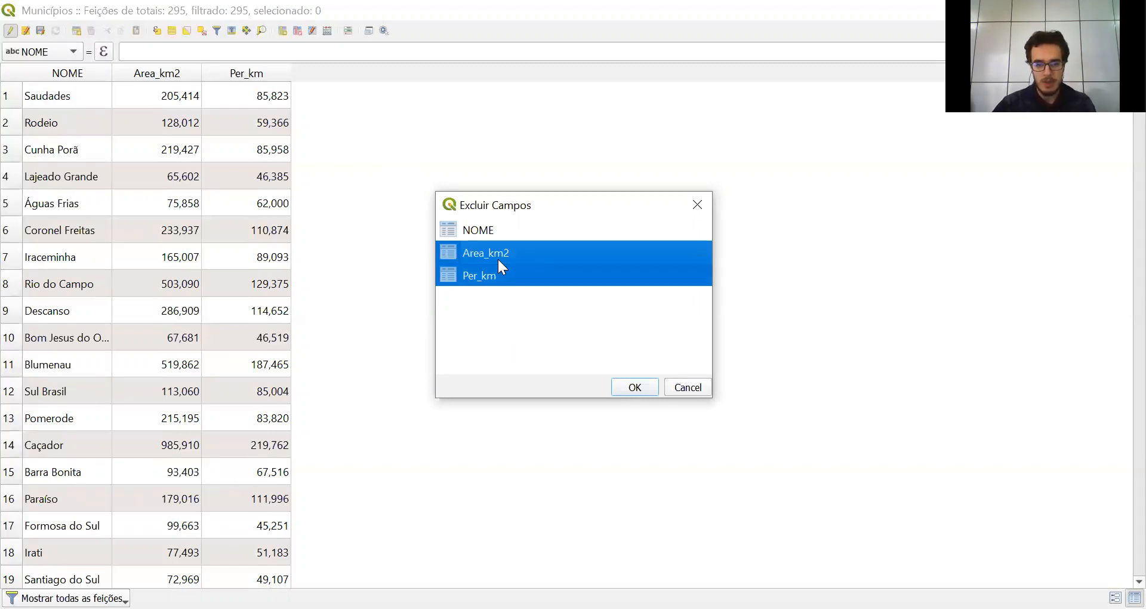
pyautogui.click(637, 387)
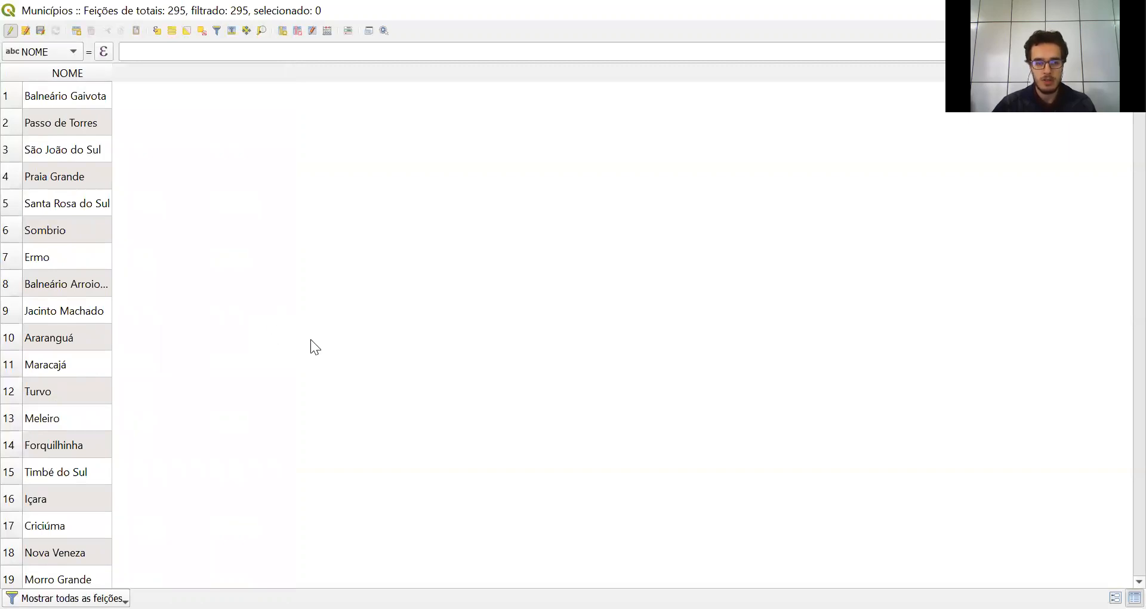
pyautogui.click(11, 33)
pyautogui.click(583, 329)
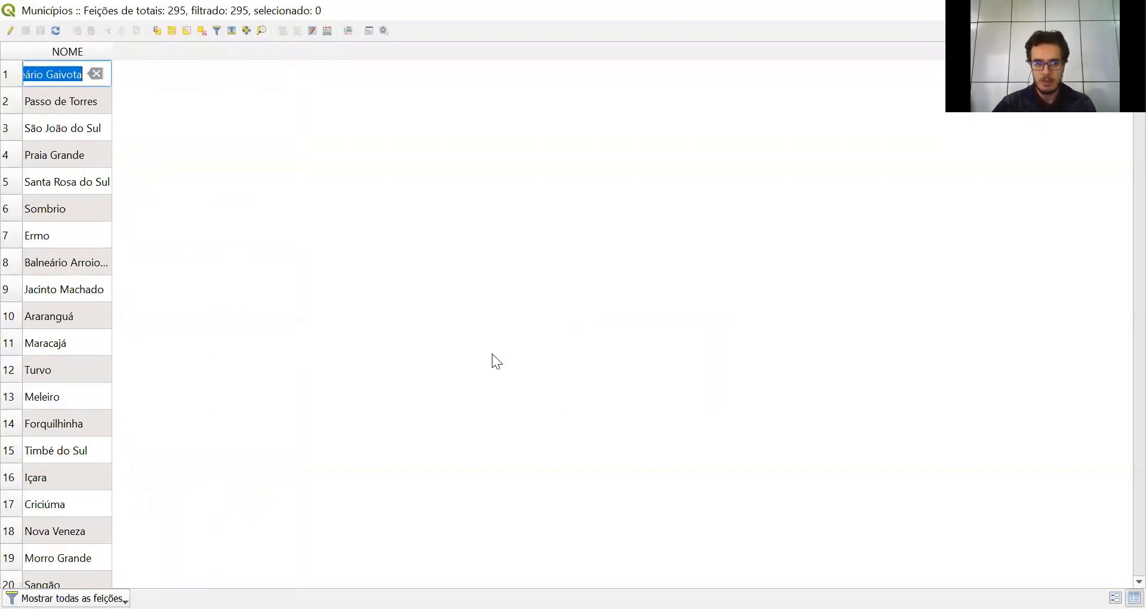
# - Widen the NOME column to fit the full municipality names and select the Criciúma record
pyautogui.click(93, 130)
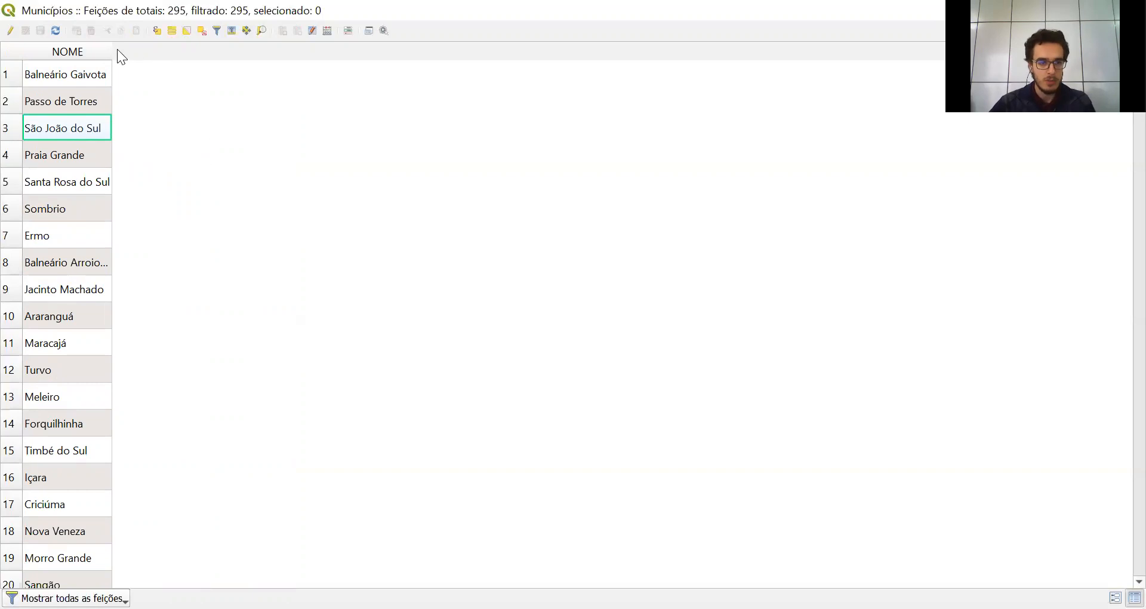
pyautogui.moveTo(112, 52); pyautogui.dragTo(158, 52)
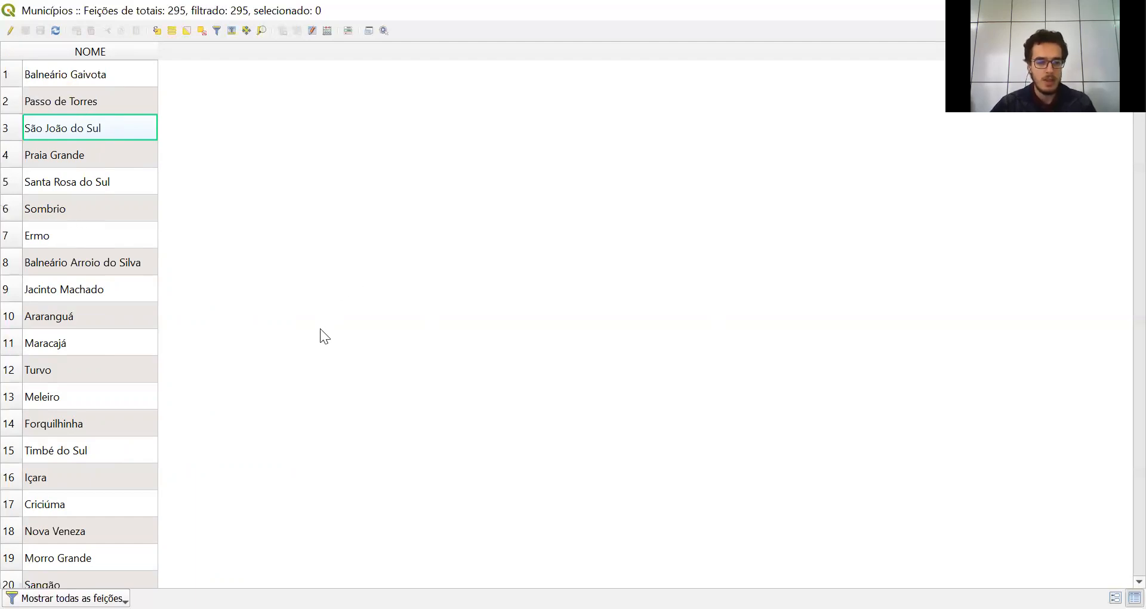
pyautogui.scroll(-3, 302, 300)
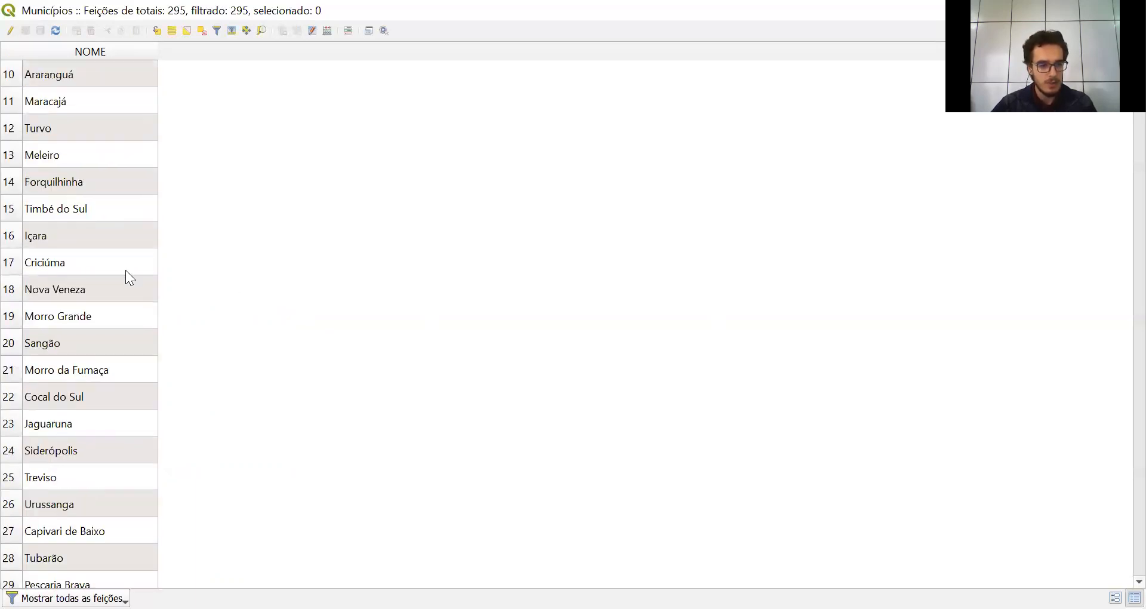
pyautogui.click(16, 266)
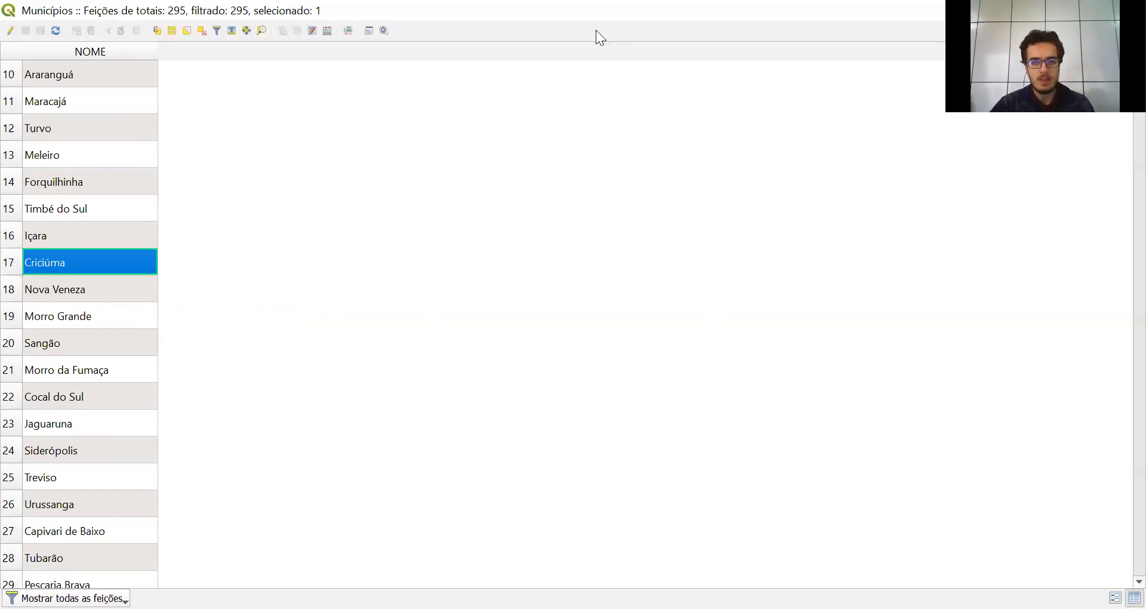
# - Examine where the selected Criciúma municipality lies on the map
pyautogui.hotkey('alt', 'Tab')
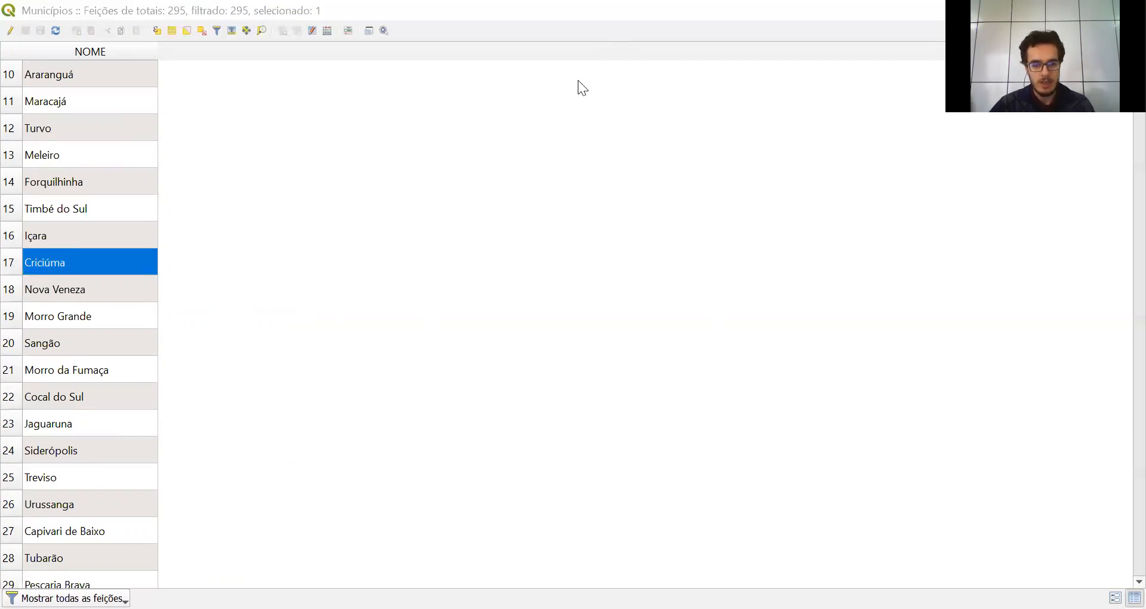
pyautogui.hotkey('alt', 'Tab')
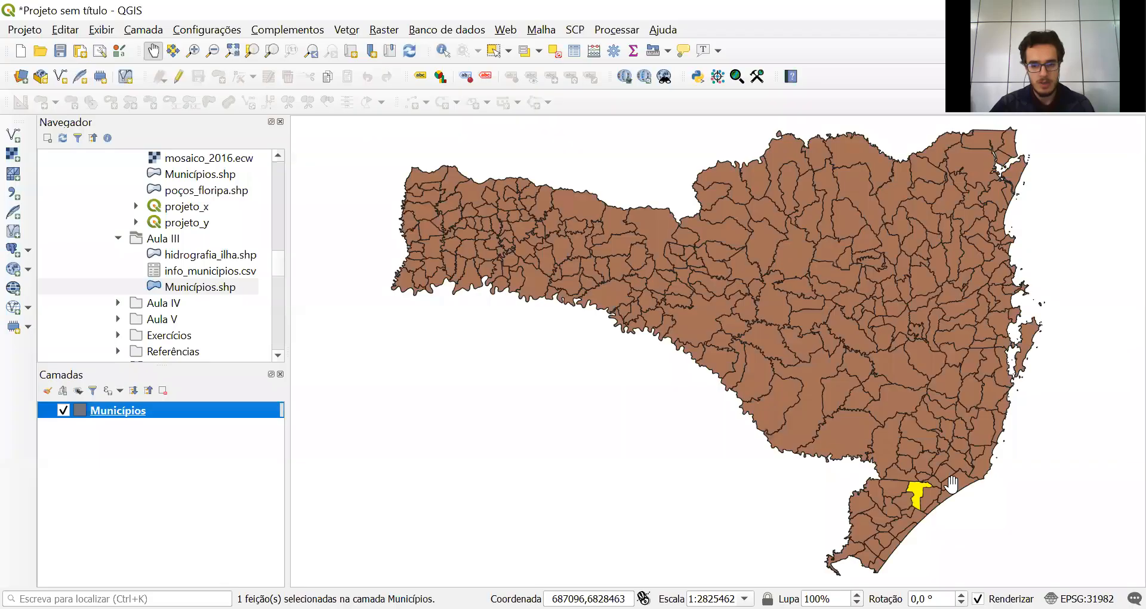
pyautogui.click(885, 469)
pyautogui.moveTo(884, 470); pyautogui.dragTo(754, 407)
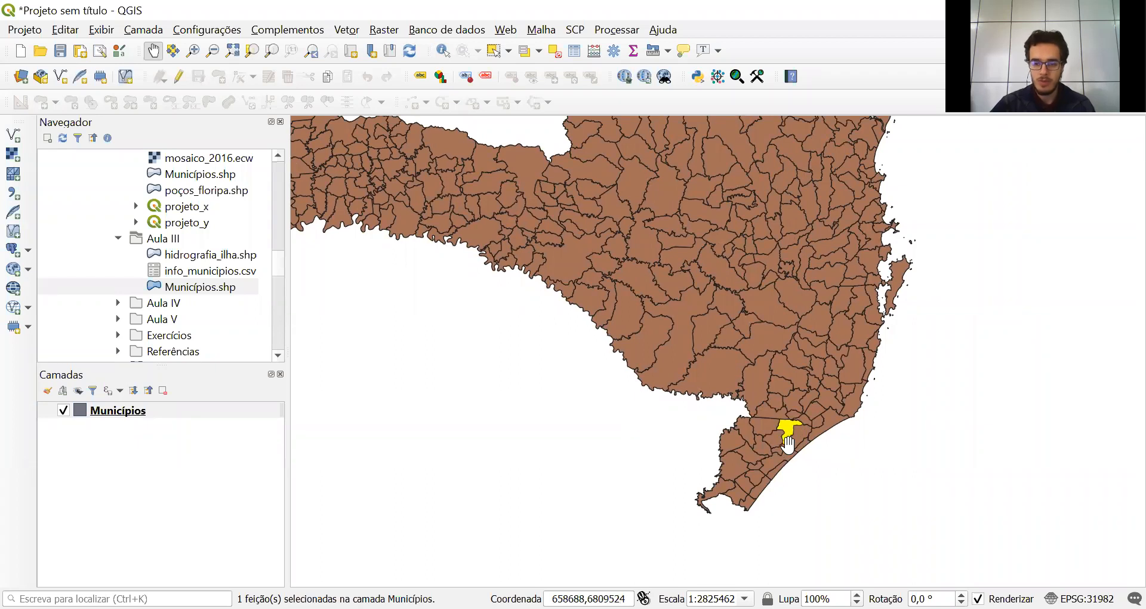
pyautogui.scroll(1, 787, 443)
pyautogui.scroll(1, 788, 441)
pyautogui.scroll(-1, 788, 442)
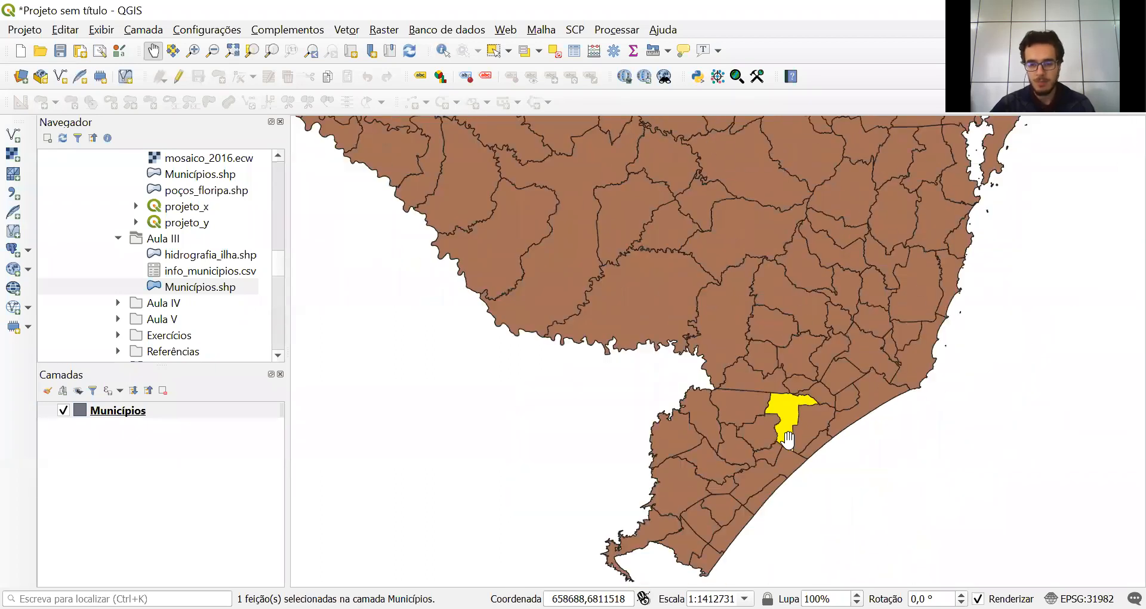
pyautogui.scroll(-1, 788, 441)
pyautogui.moveTo(768, 320); pyautogui.dragTo(808, 379)
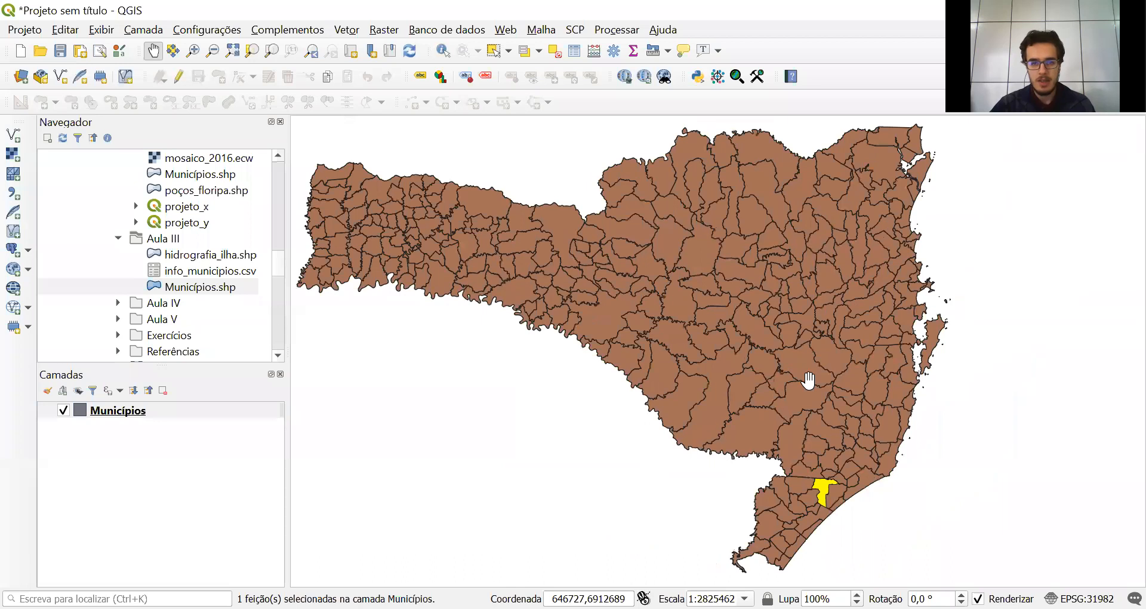
# - Select the Lages municipality on the map and locate its record in the attribute table
pyautogui.click(493, 50)
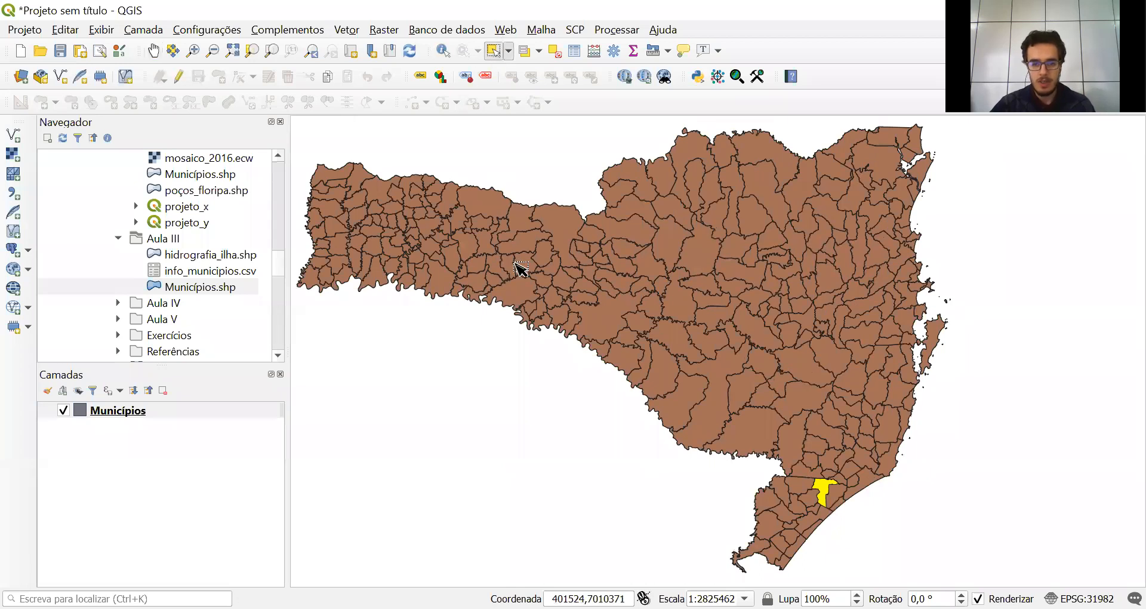
pyautogui.click(716, 412)
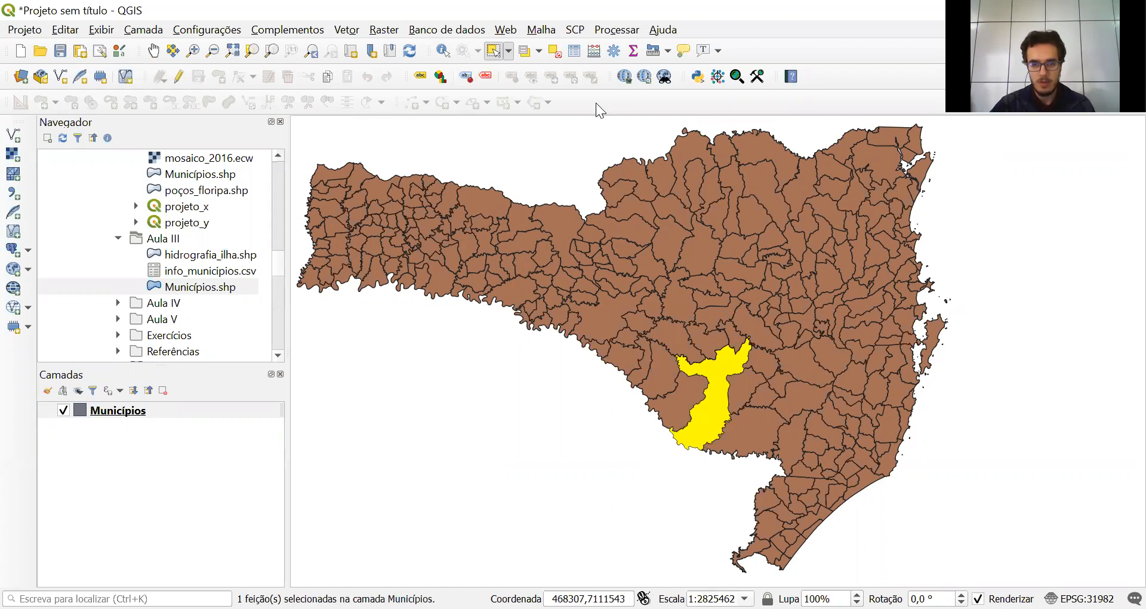
pyautogui.click(618, 32)
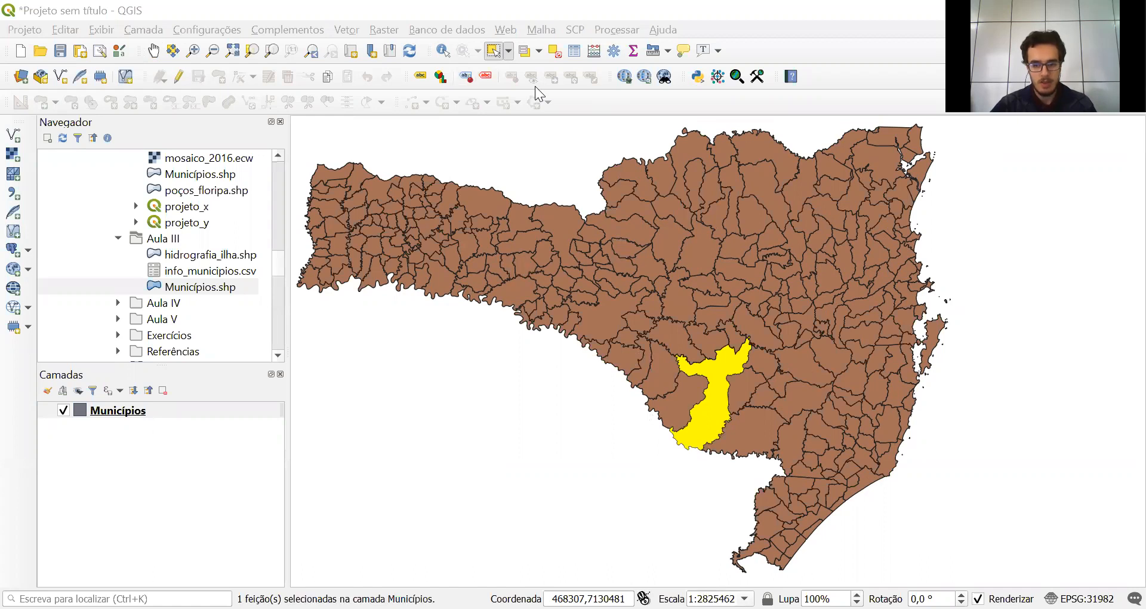
pyautogui.scroll(3, 97, 166)
pyautogui.scroll(-4, 102, 181)
pyautogui.scroll(-12, 95, 177)
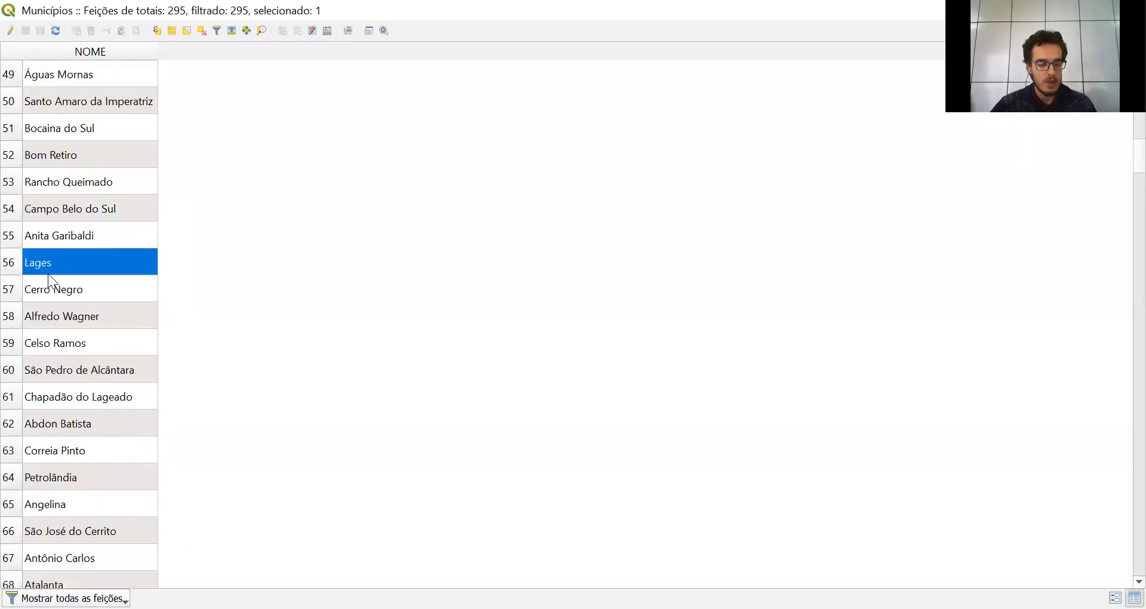
# - Delete the Urubici record from the Municípios attribute table in edit mode
pyautogui.scroll(16, 49, 274)
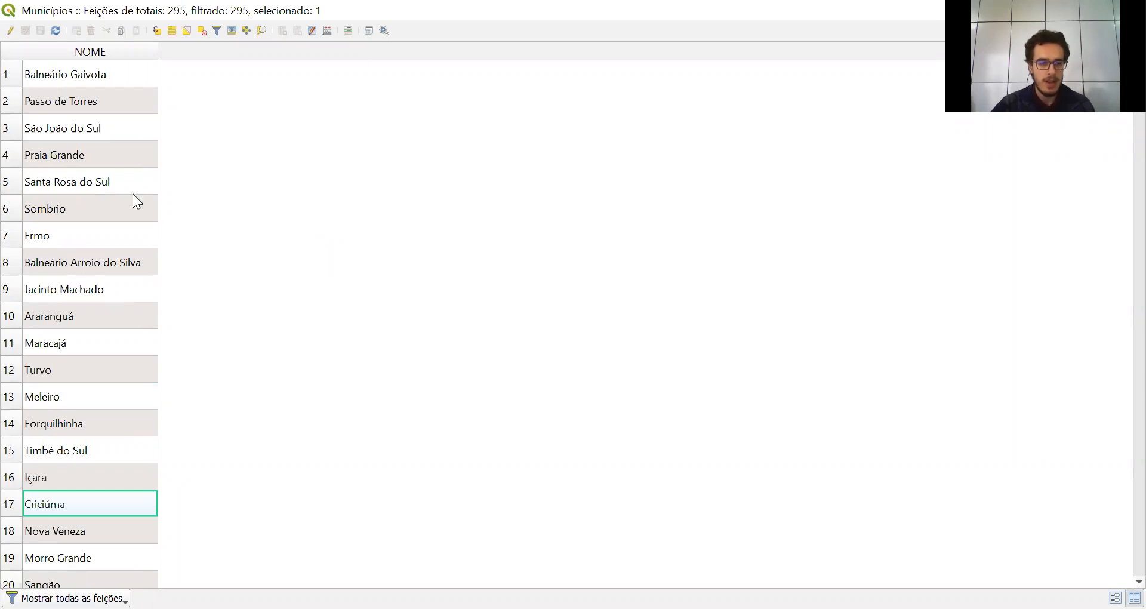
pyautogui.scroll(-4, 118, 162)
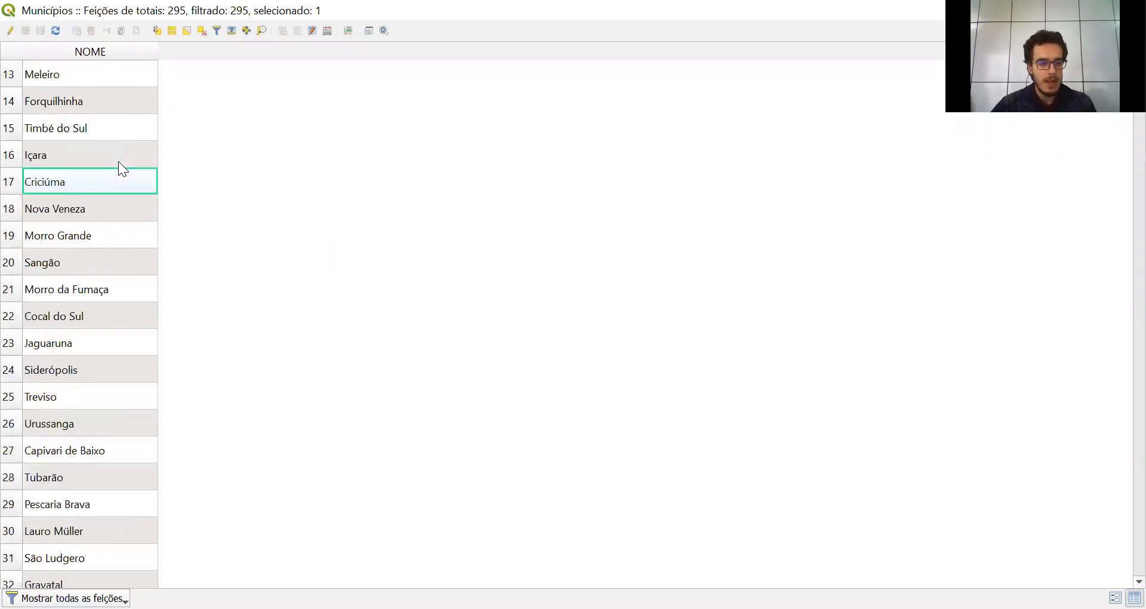
pyautogui.scroll(-7, 100, 207)
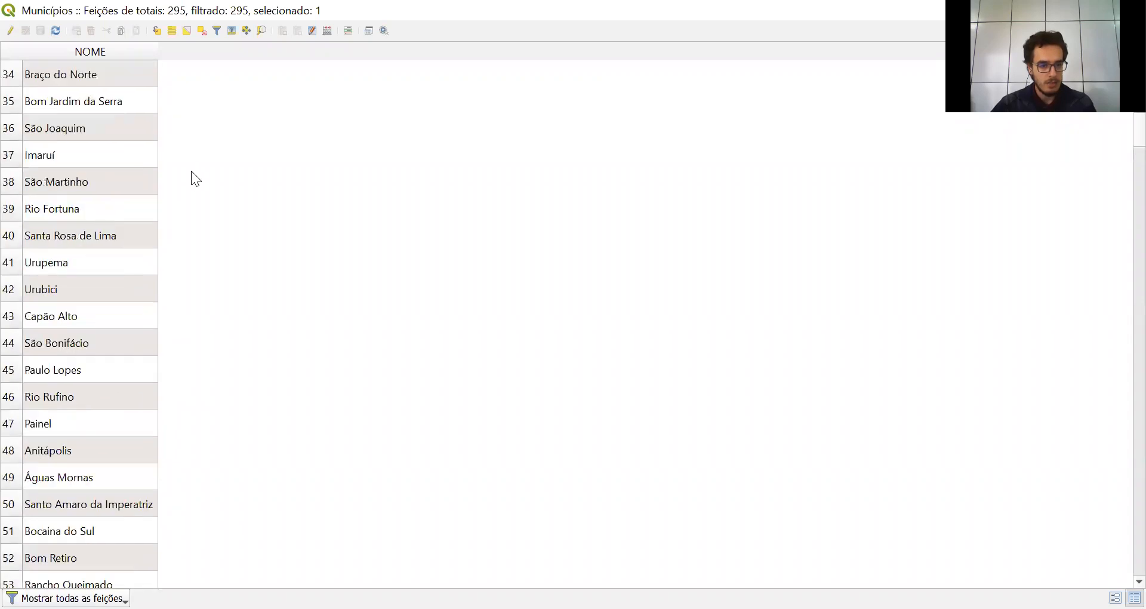
pyautogui.click(24, 290)
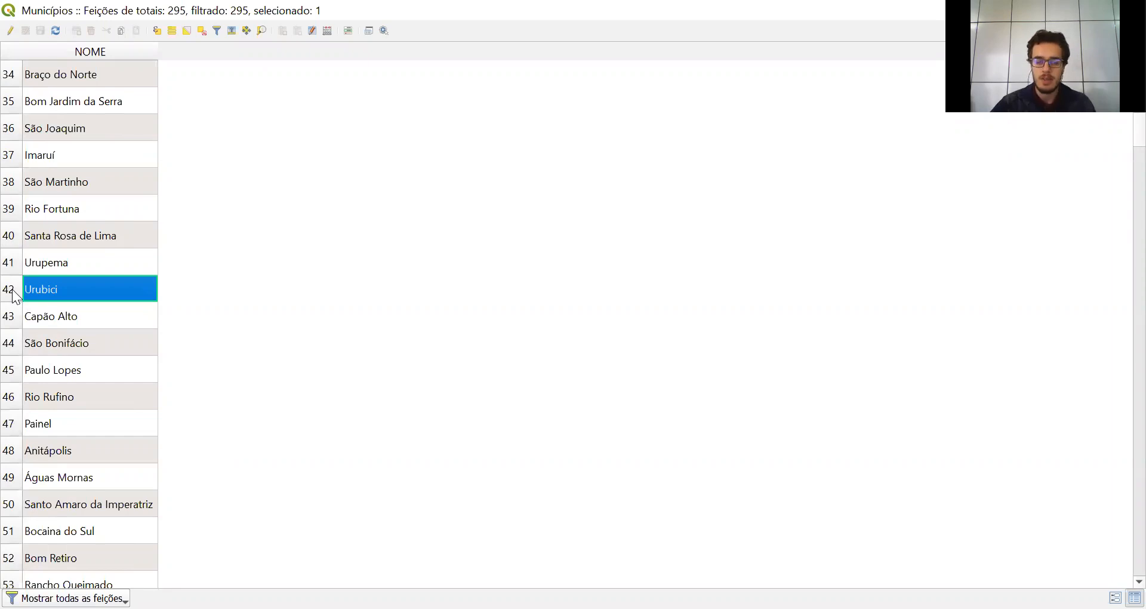
pyautogui.click(9, 33)
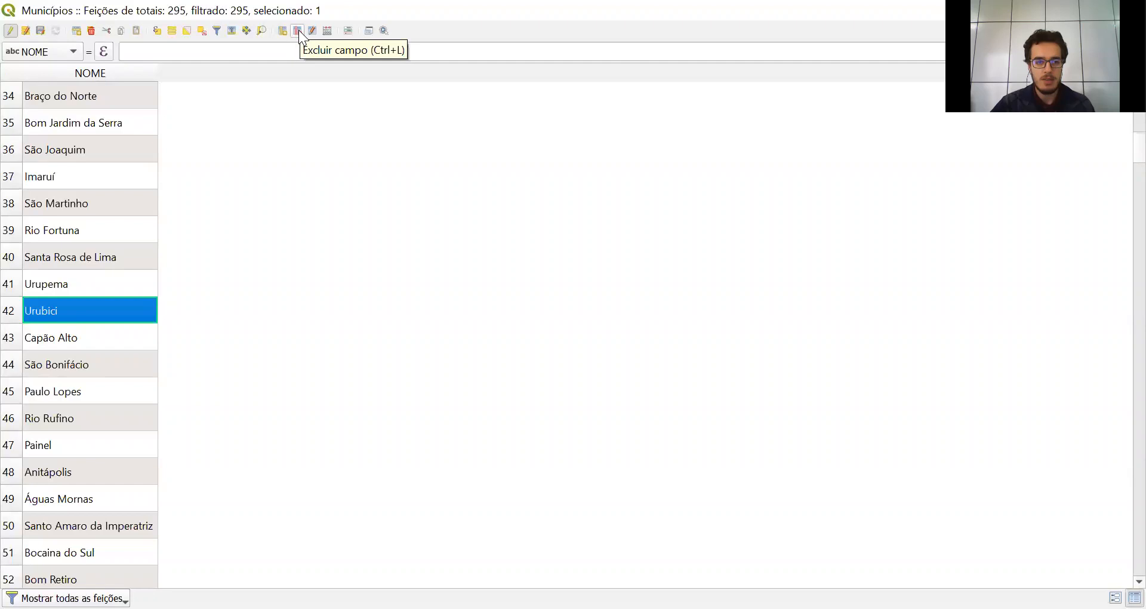
pyautogui.click(91, 33)
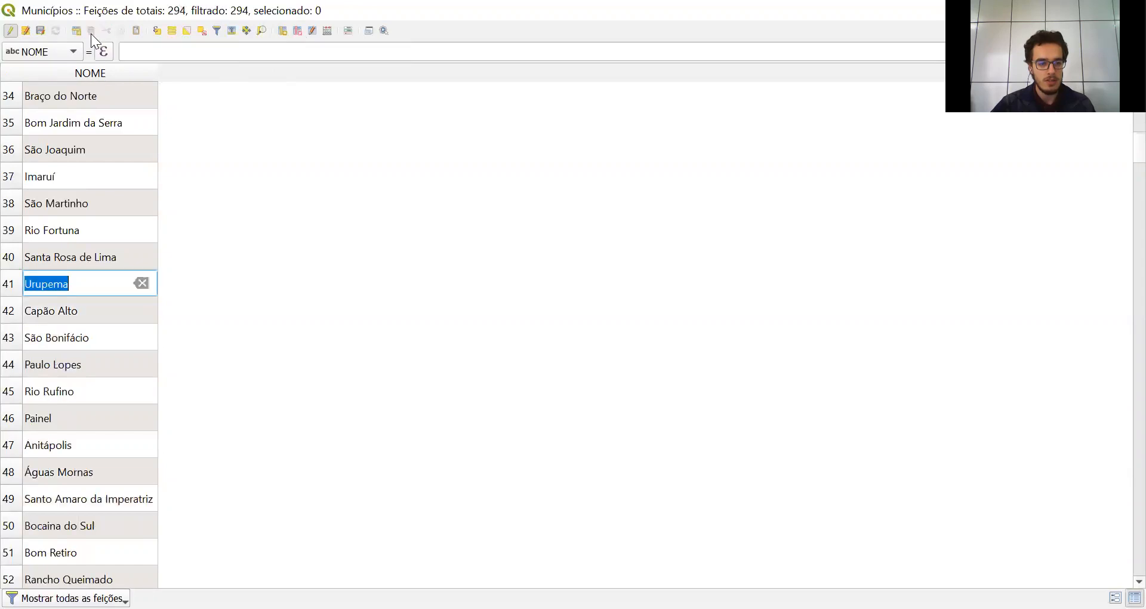
pyautogui.click(243, 199)
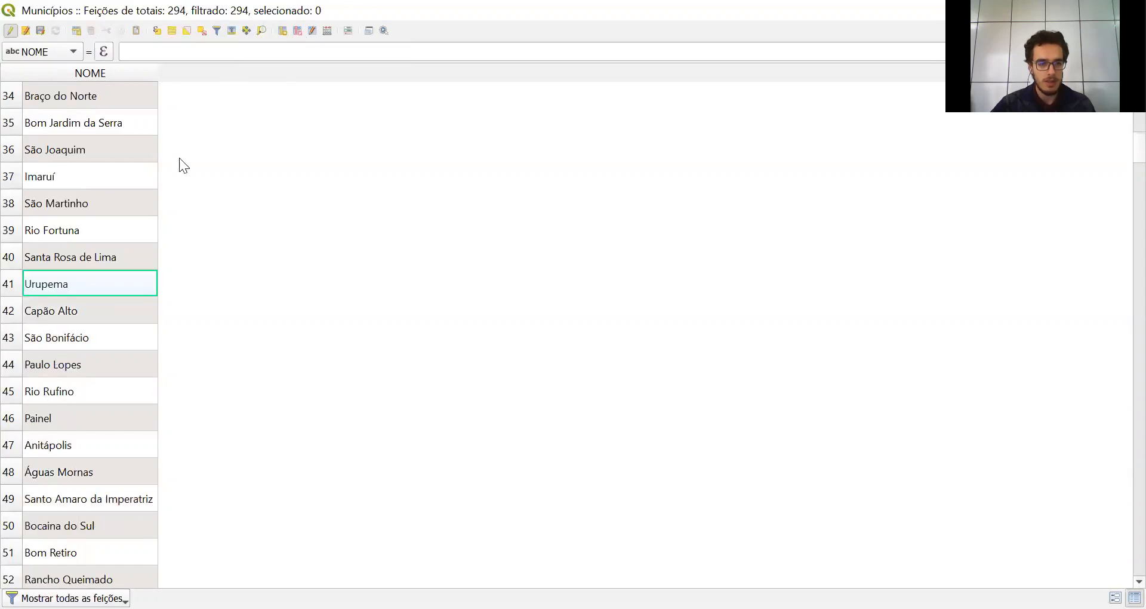
# - Stop editing the Municípios layer and discard the record deletion
pyautogui.click(9, 31)
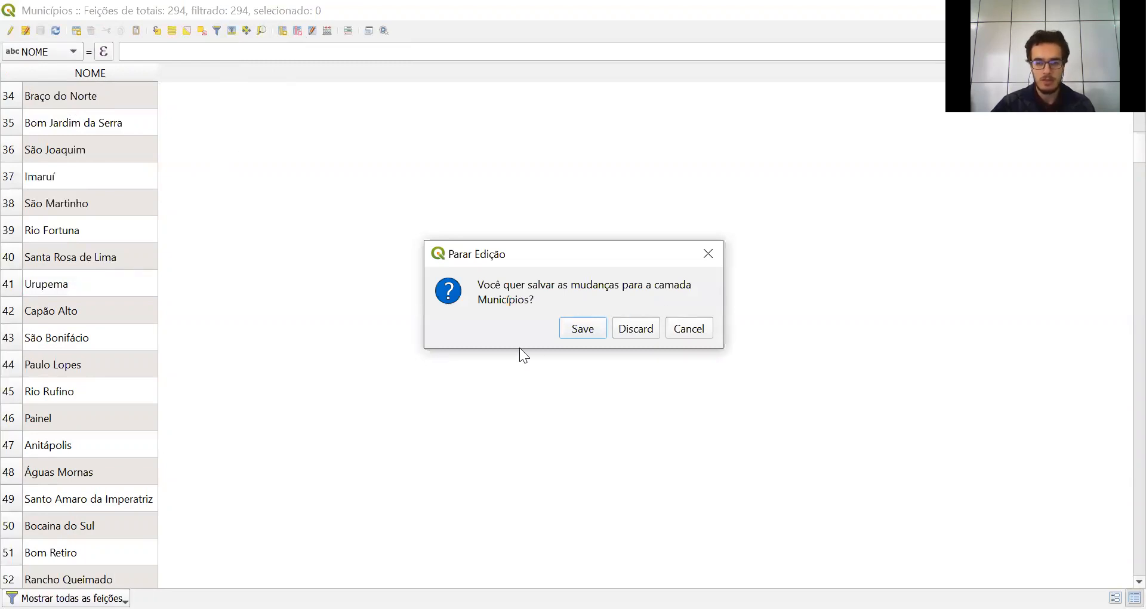
pyautogui.click(637, 331)
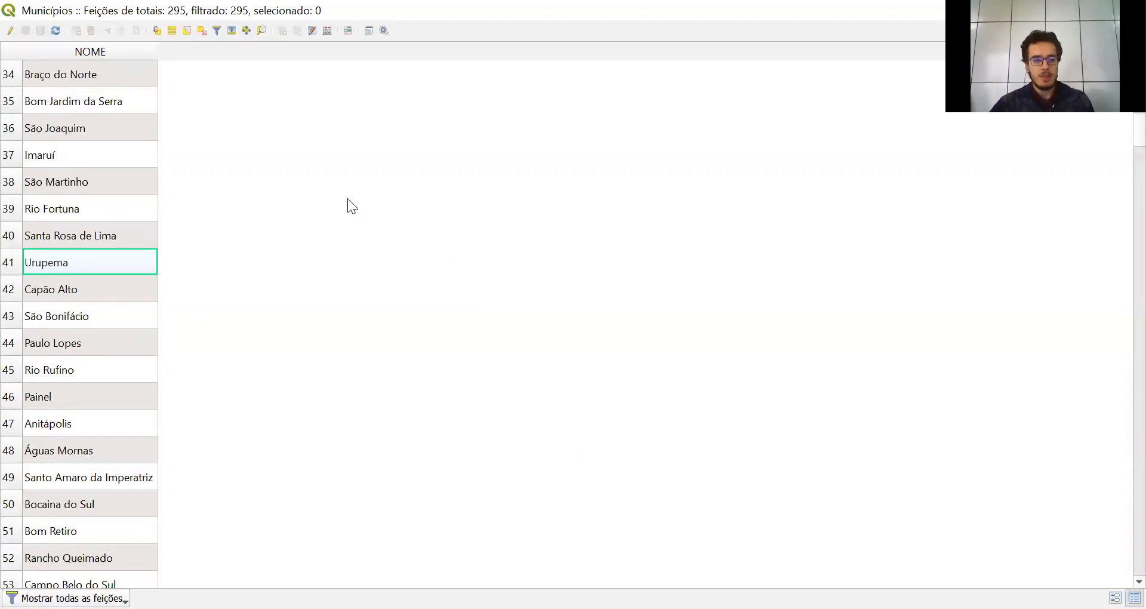
pyautogui.scroll(11, 319, 323)
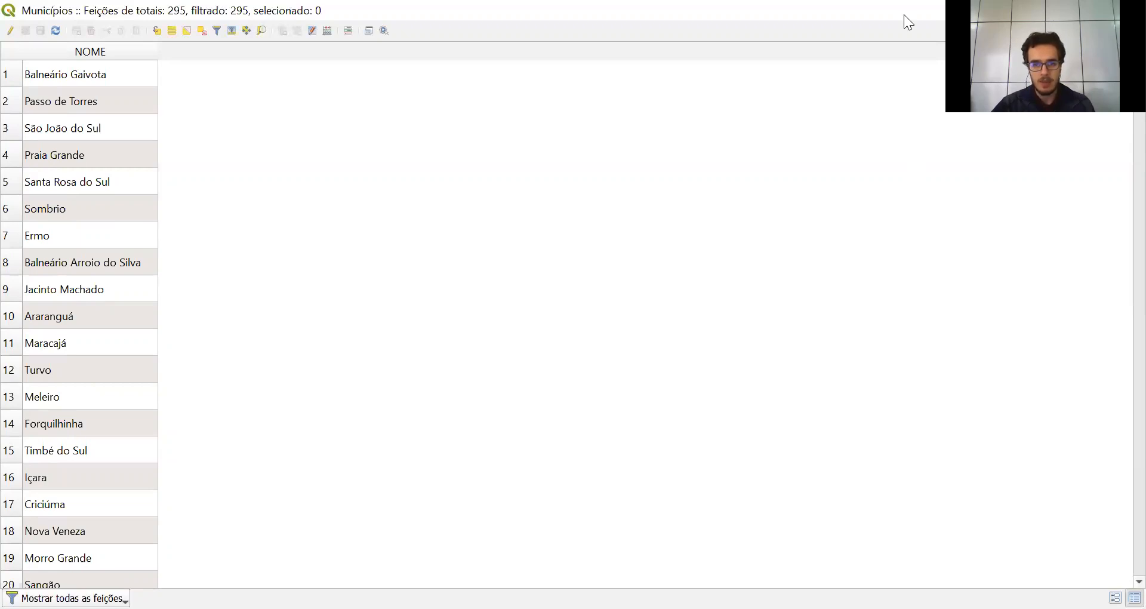
# - Switch to the main project window and open the project properties at the general measurement settings
pyautogui.hotkey('alt', 'Tab')
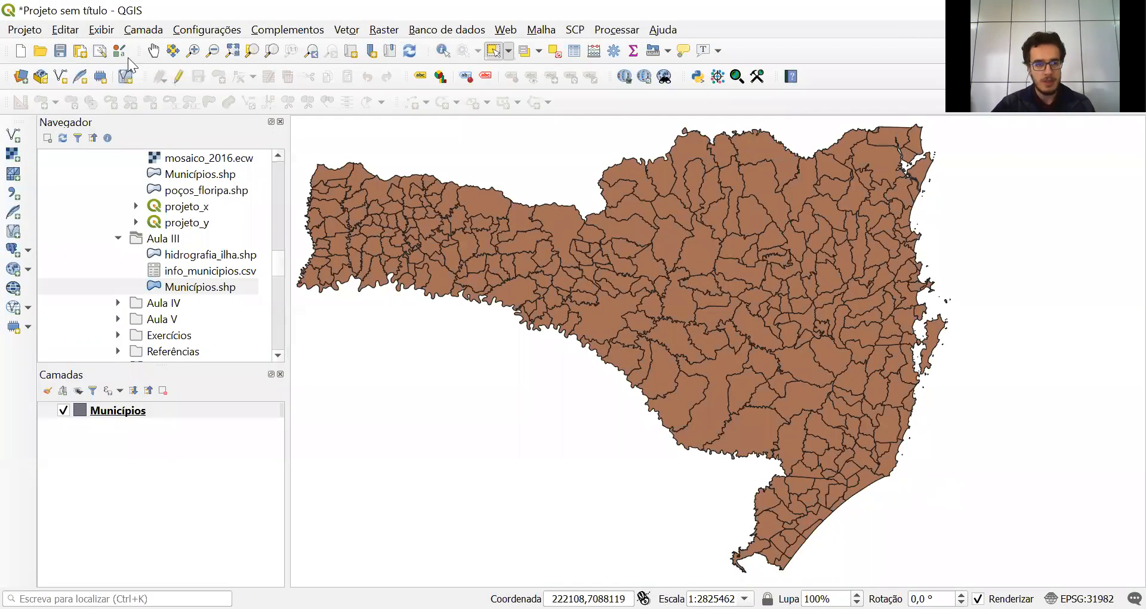
pyautogui.click(25, 30)
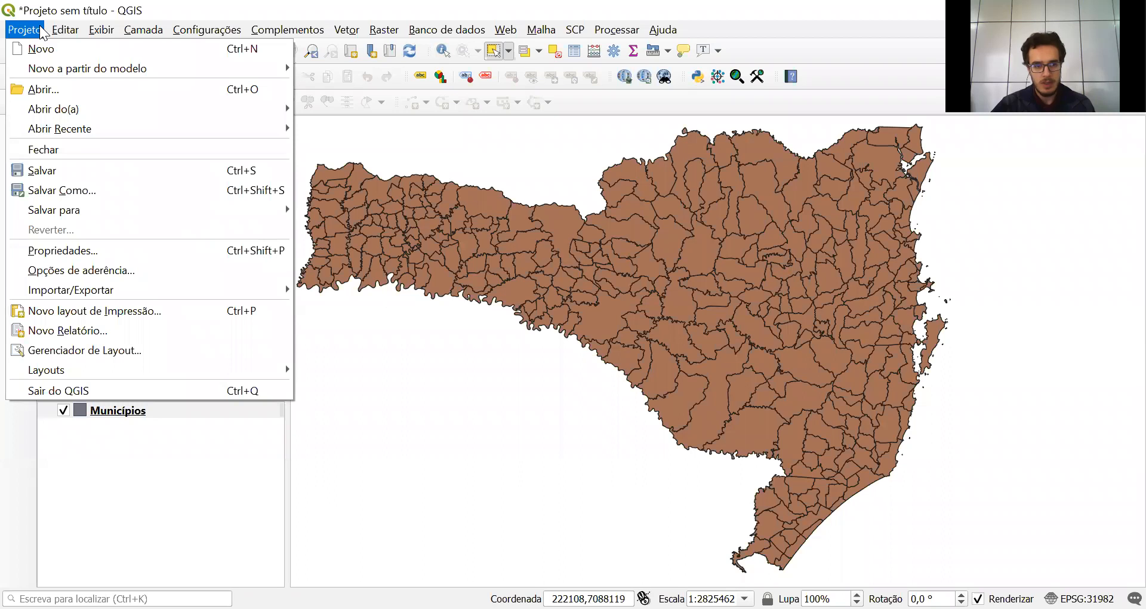
pyautogui.click(99, 249)
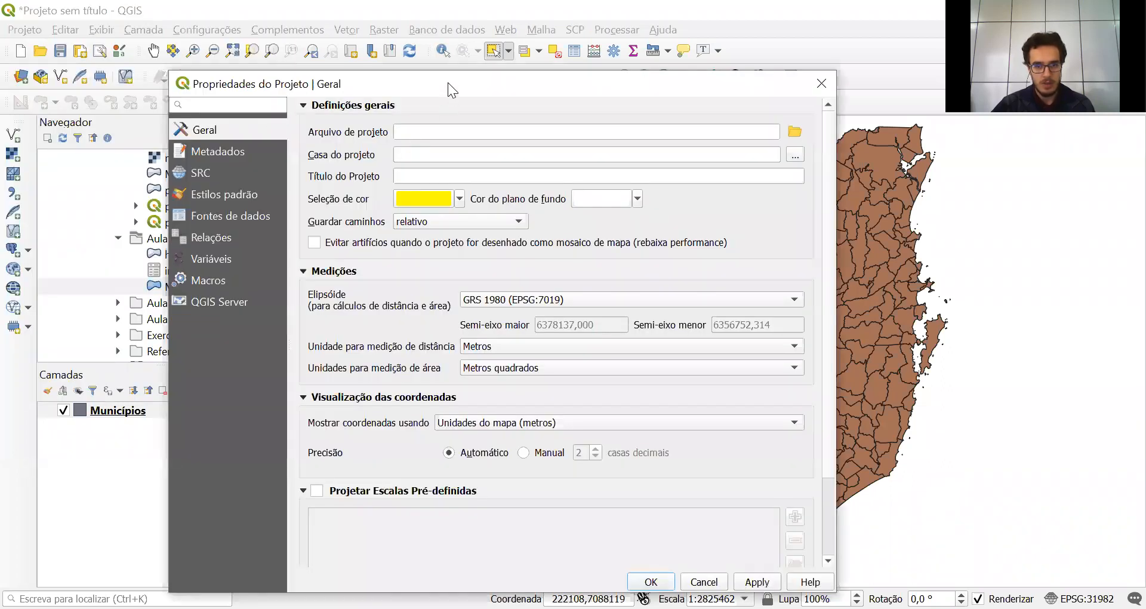
pyautogui.moveTo(448, 82); pyautogui.dragTo(476, 56)
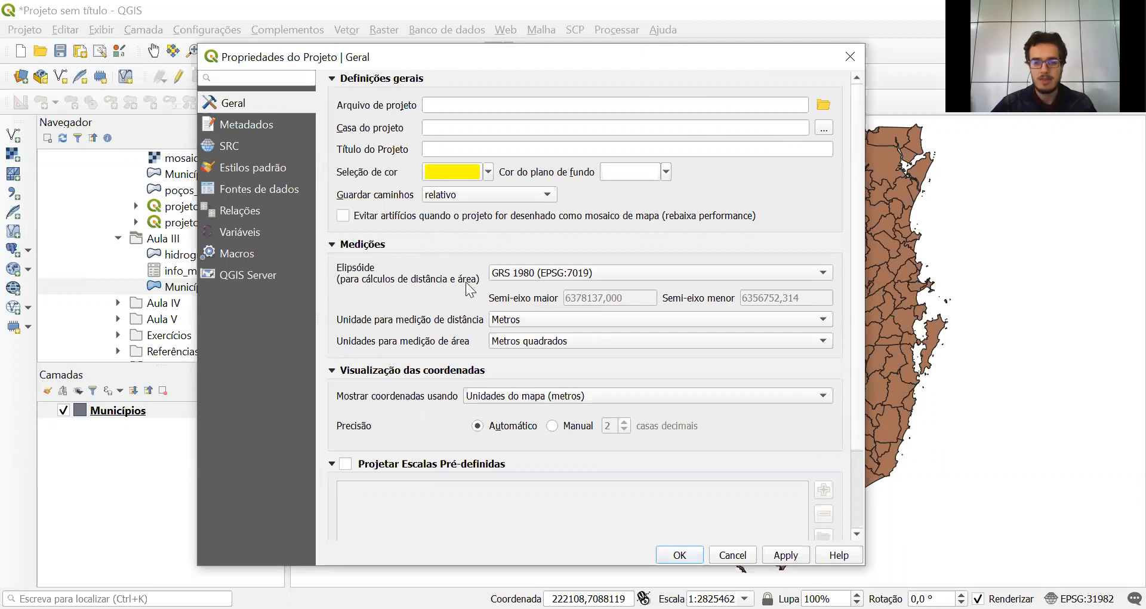
# - Set the ellipsoid for distance and area calculations to None / Planimetric
pyautogui.click(523, 277)
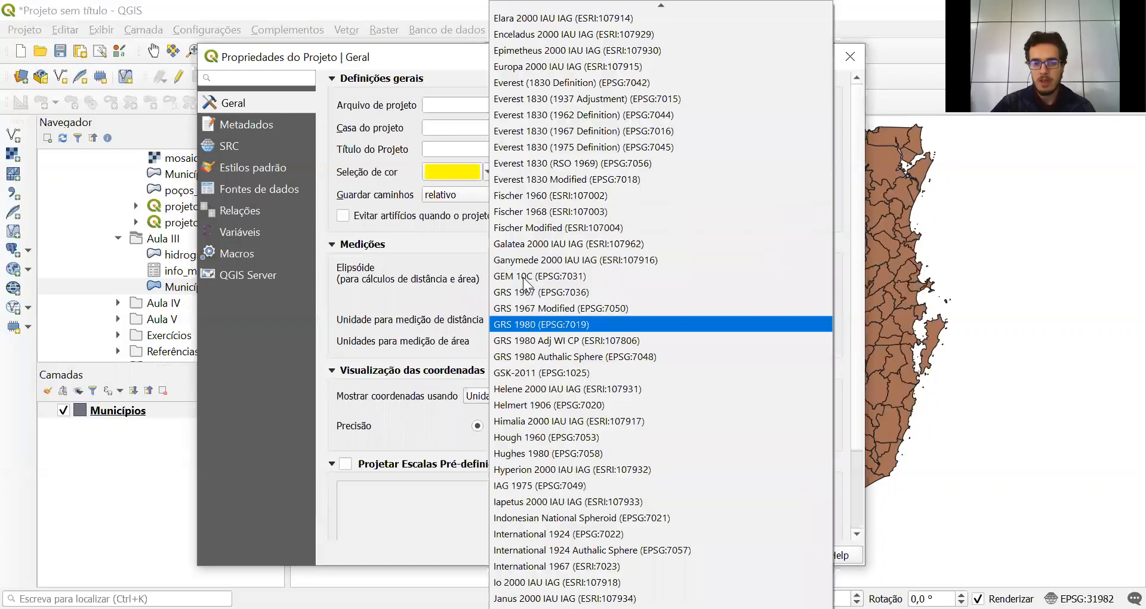
pyautogui.scroll(-6, 605, 391)
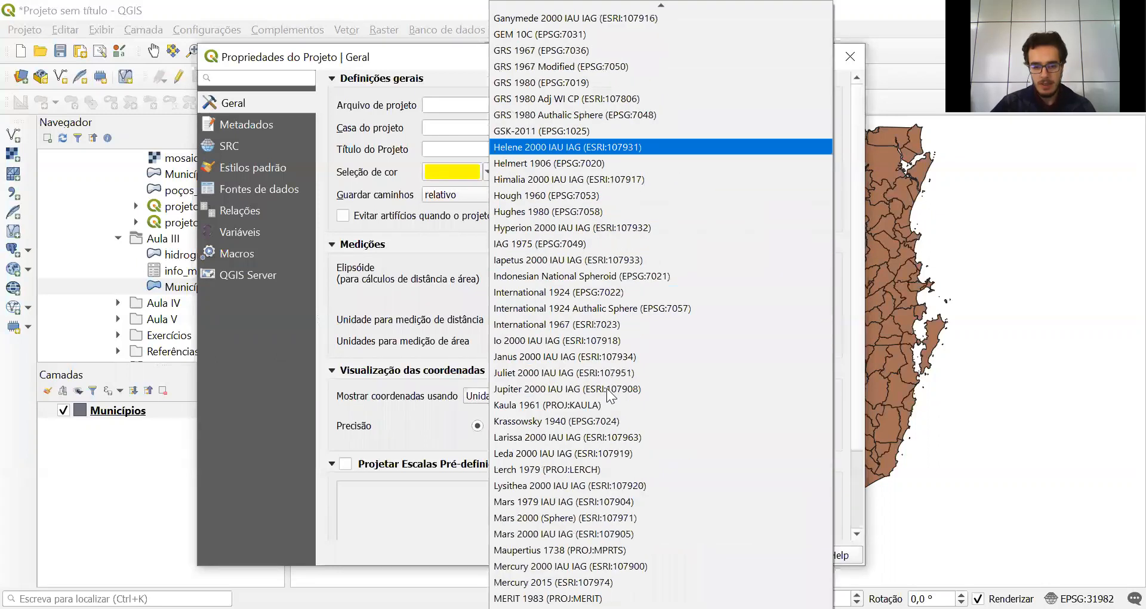
pyautogui.scroll(20, 609, 392)
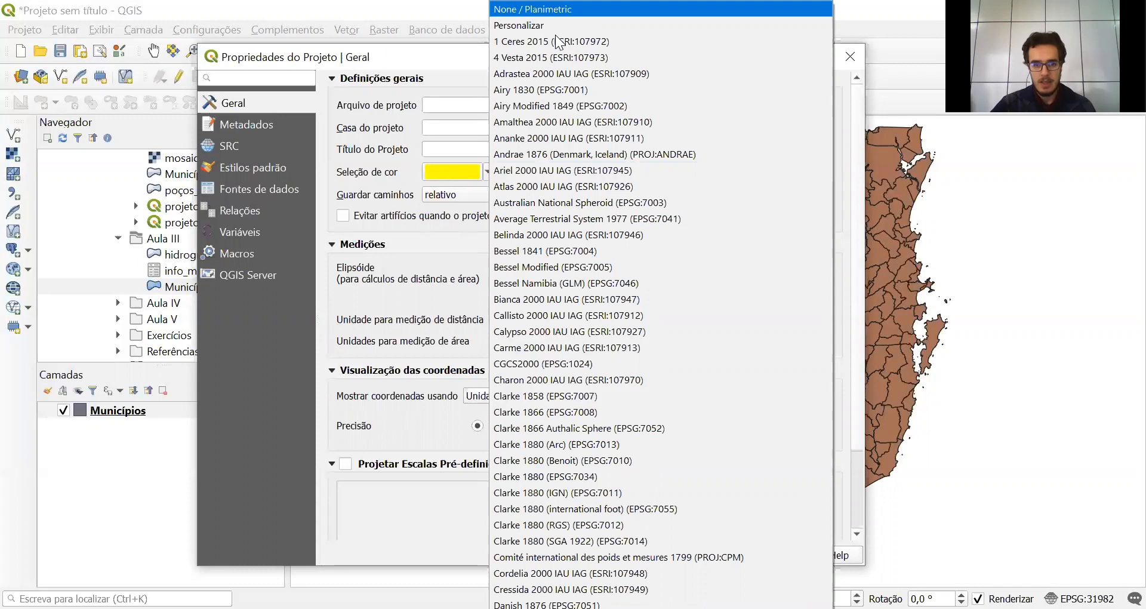
pyautogui.click(554, 9)
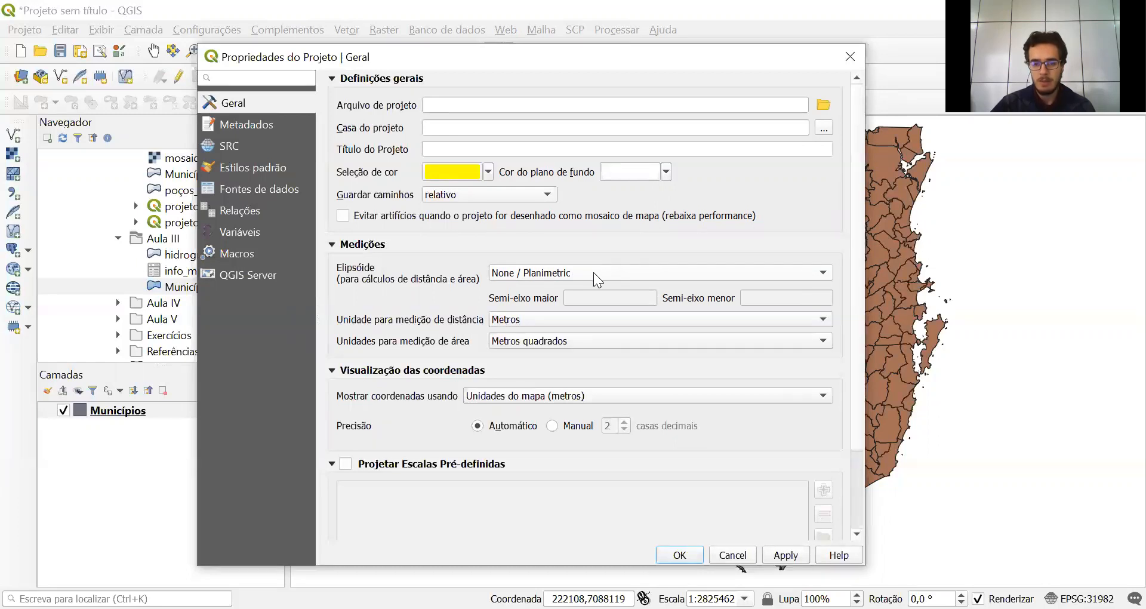
# - Set the project's measurement ellipsoid to WGS 84 (EPSG:7030) and accept the project properties
pyautogui.click(595, 276)
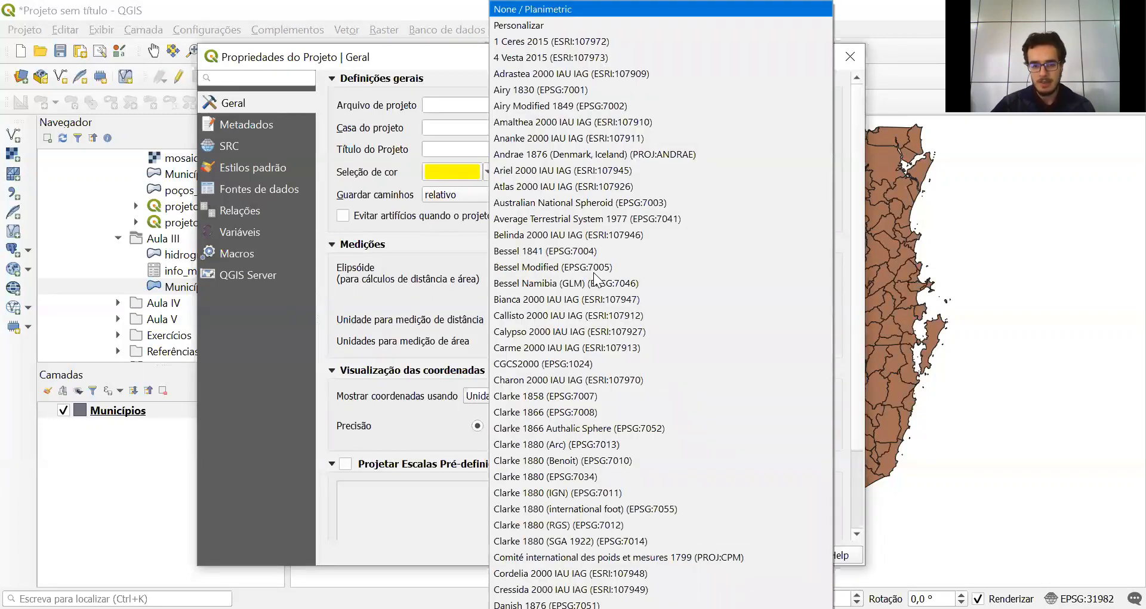
pyautogui.scroll(-20, 621, 305)
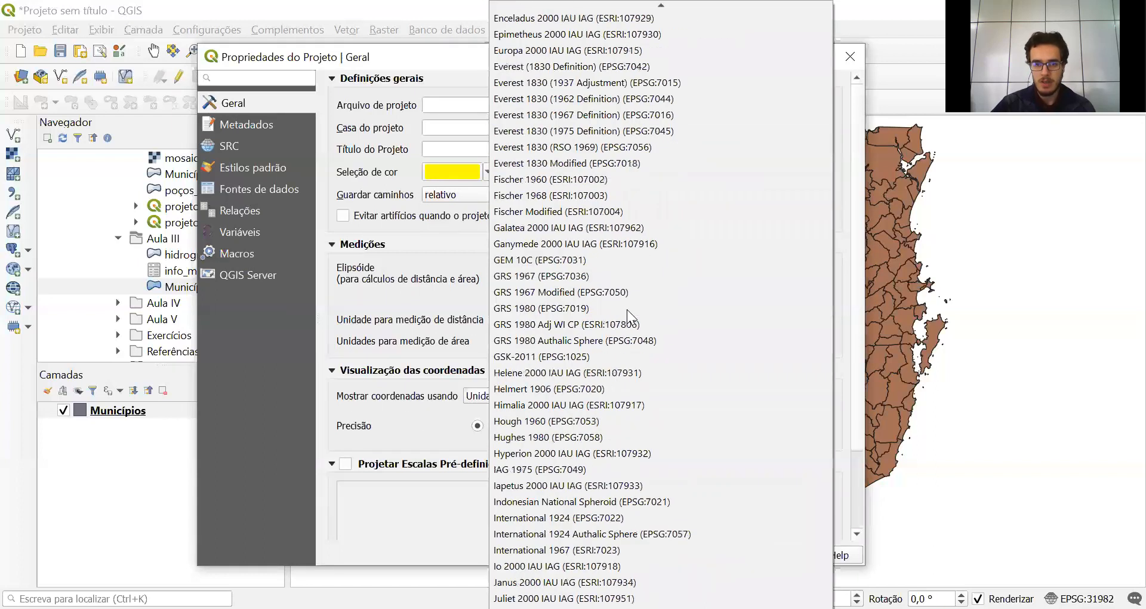
pyautogui.scroll(-20, 628, 315)
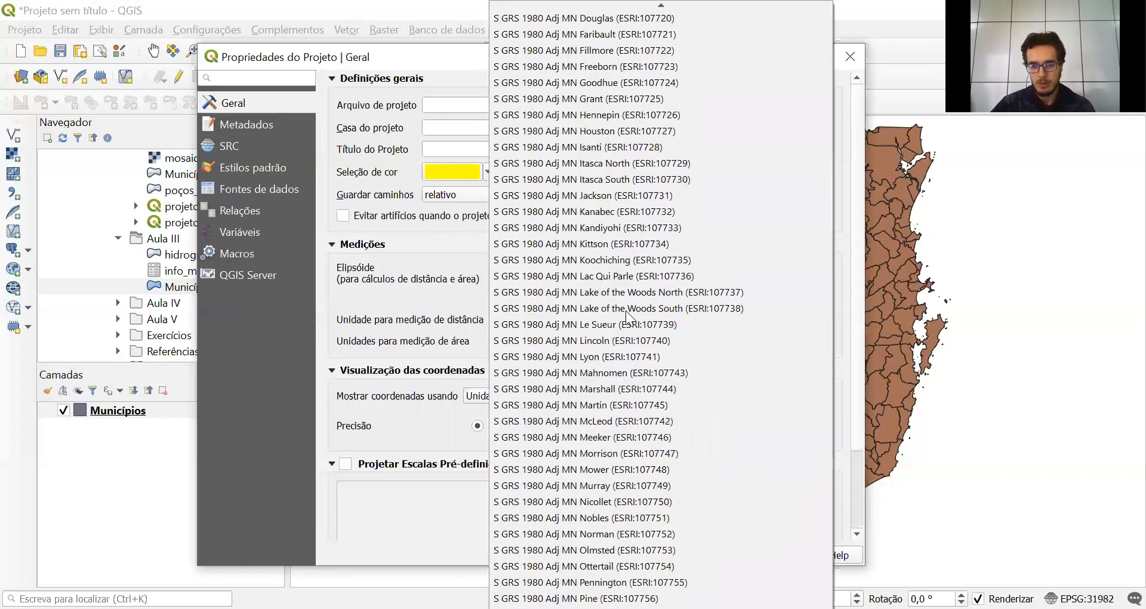
pyautogui.scroll(-4, 627, 316)
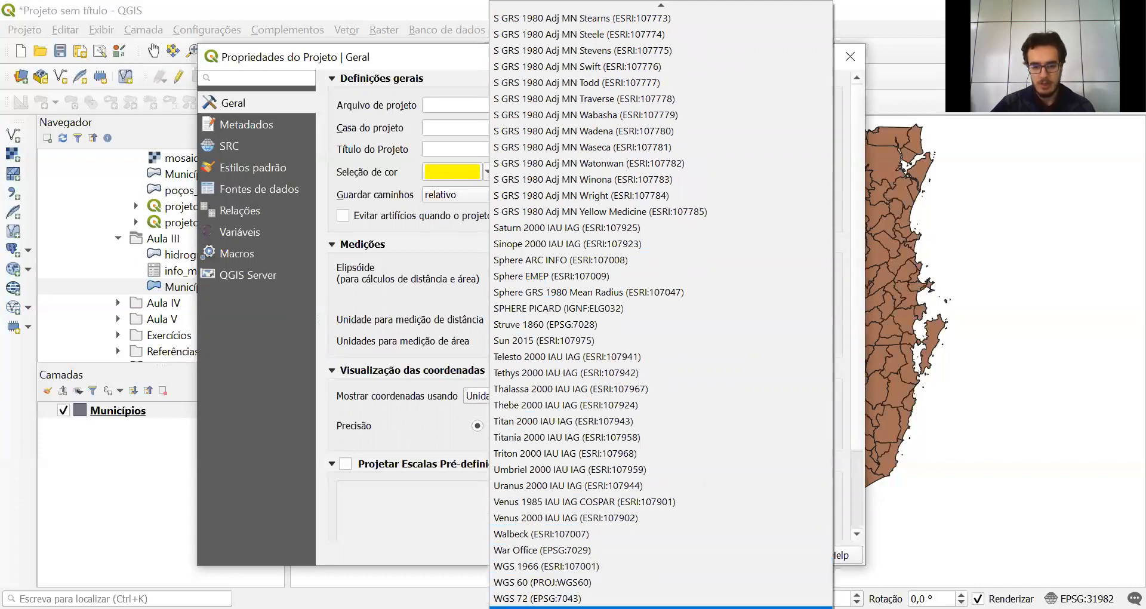
pyautogui.click(628, 607)
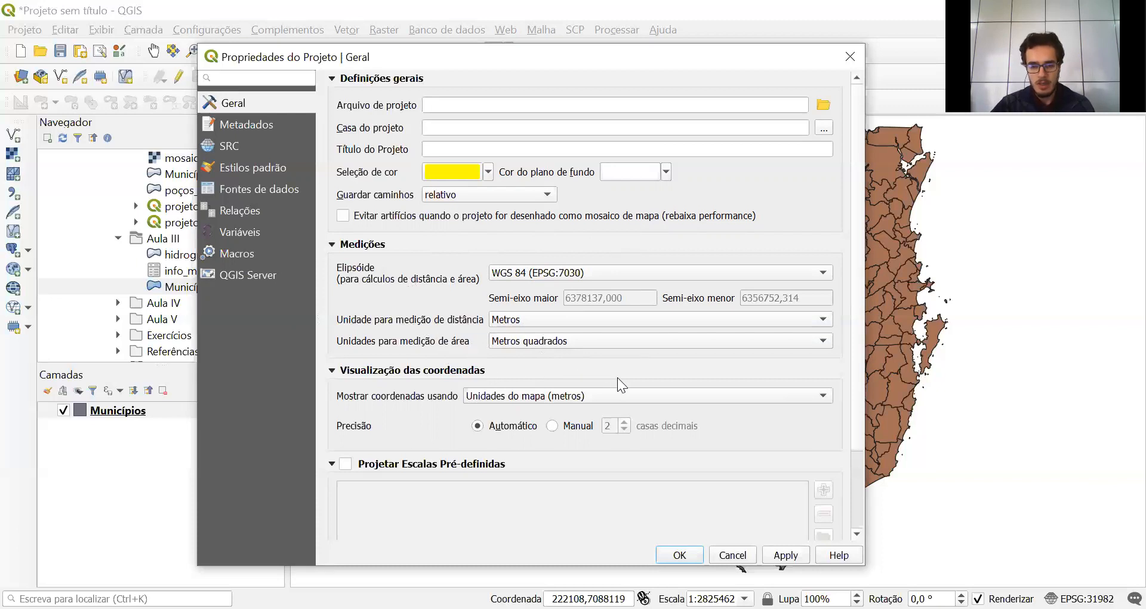
pyautogui.click(695, 557)
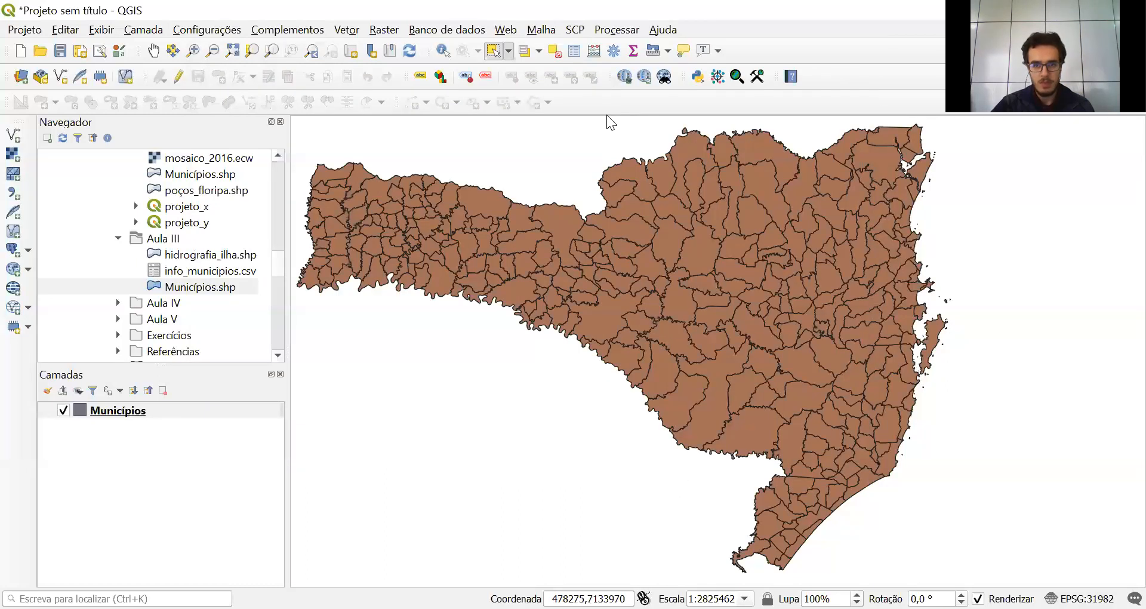
# - Set up a new decimal number (real) field named Area_km2 in the field calculator of the Municípios attribute table
pyautogui.hotkey('alt', 'Tab')
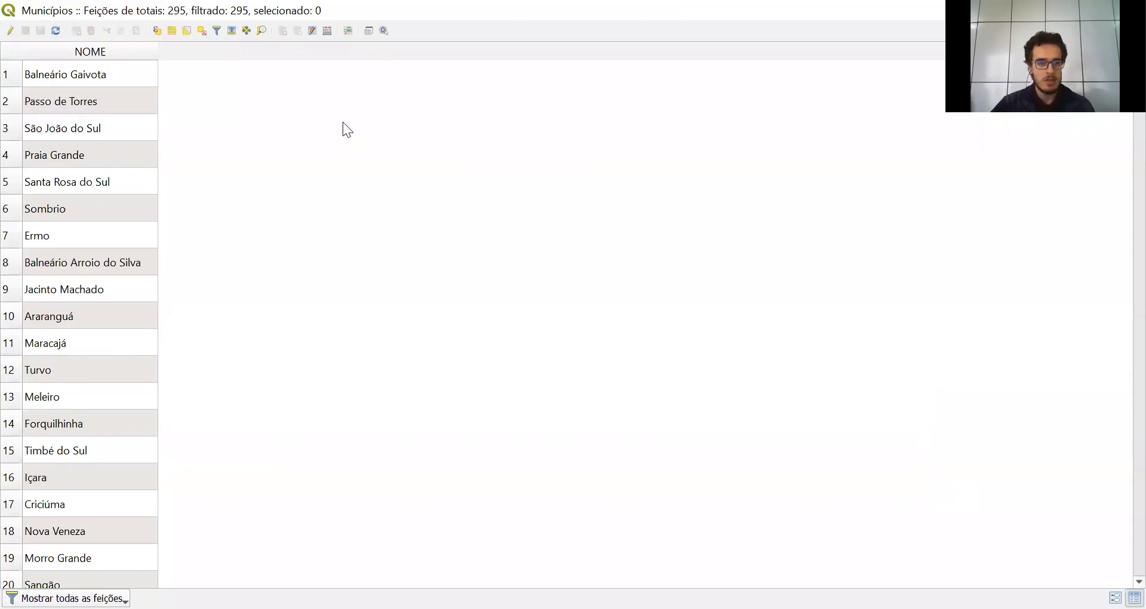
pyautogui.click(328, 31)
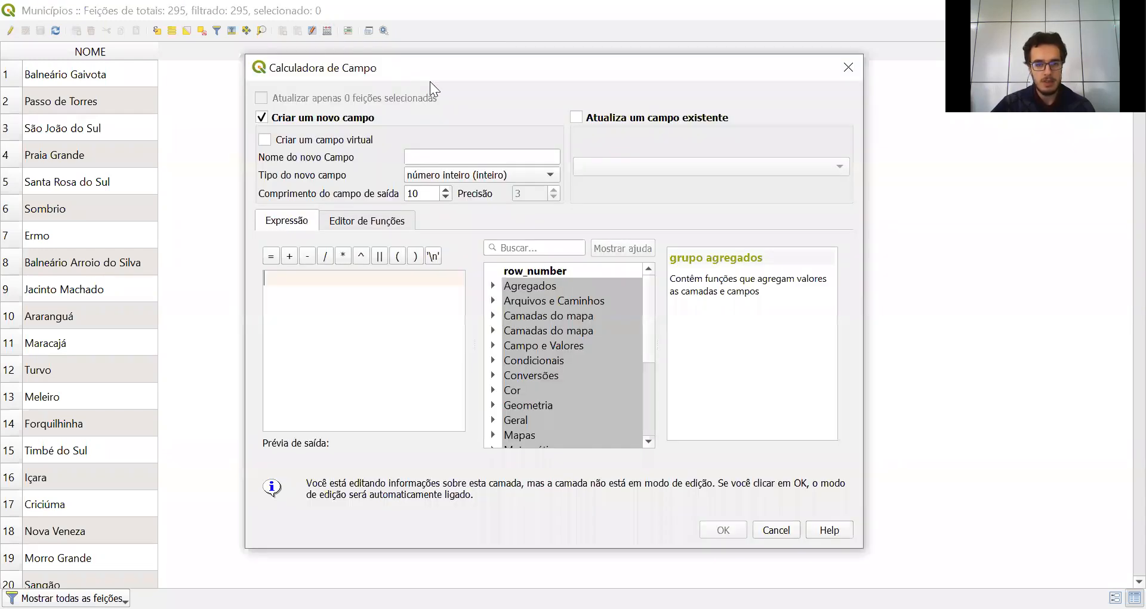
pyautogui.click(434, 157)
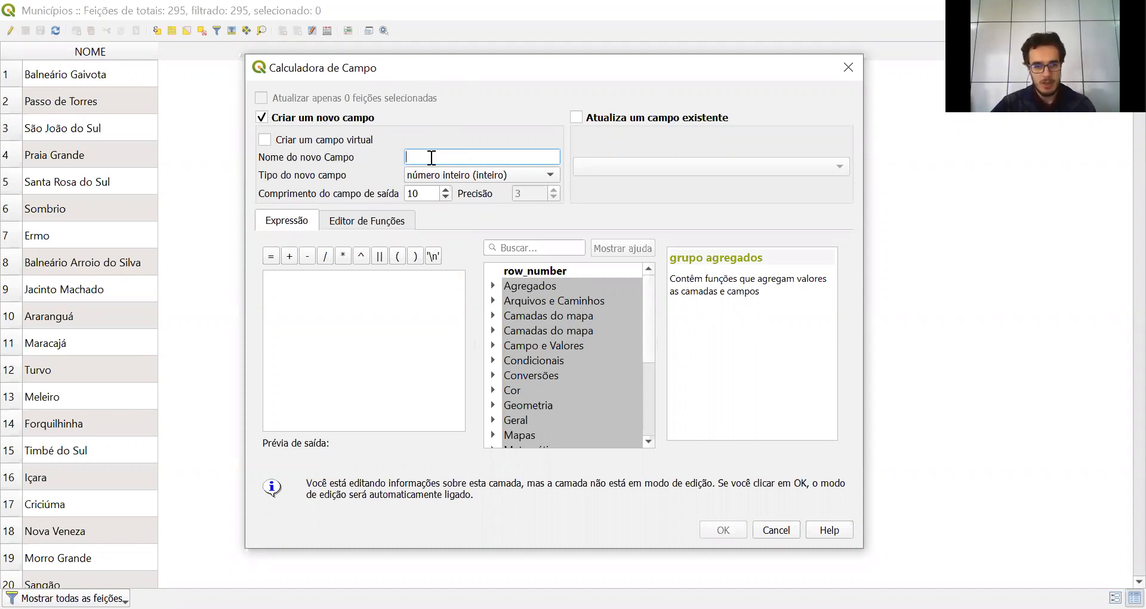
pyautogui.write('Area')
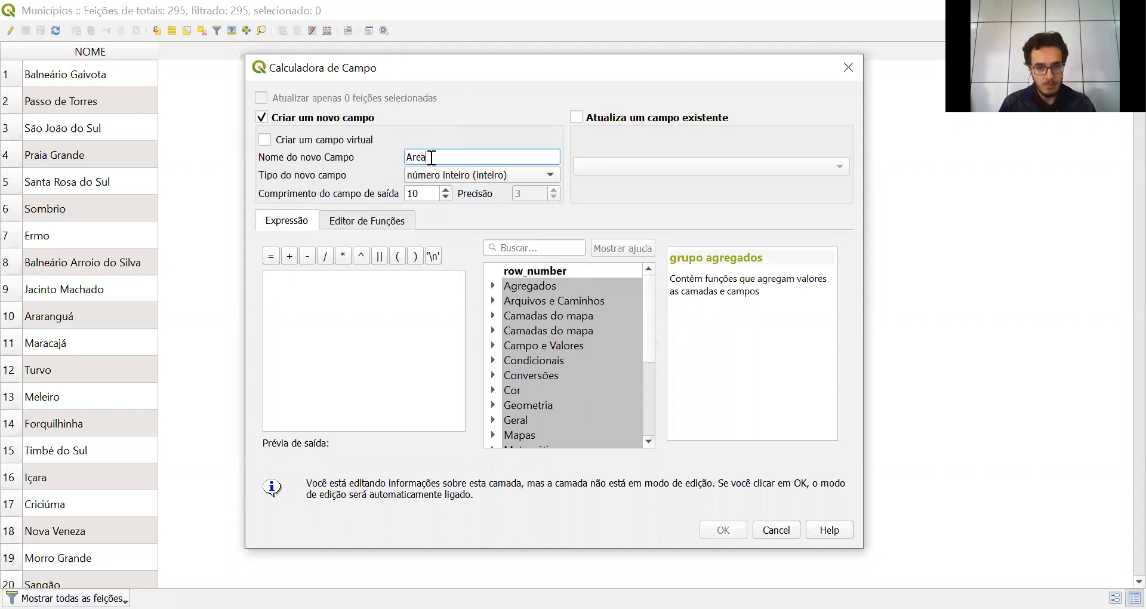
pyautogui.write('_km2')
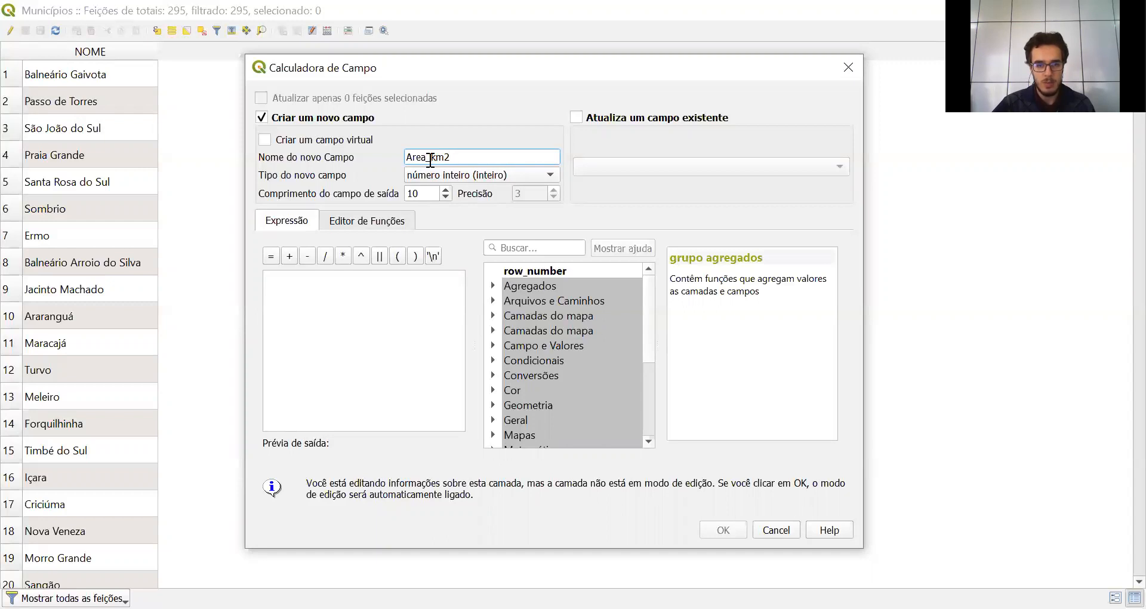
pyautogui.click(430, 173)
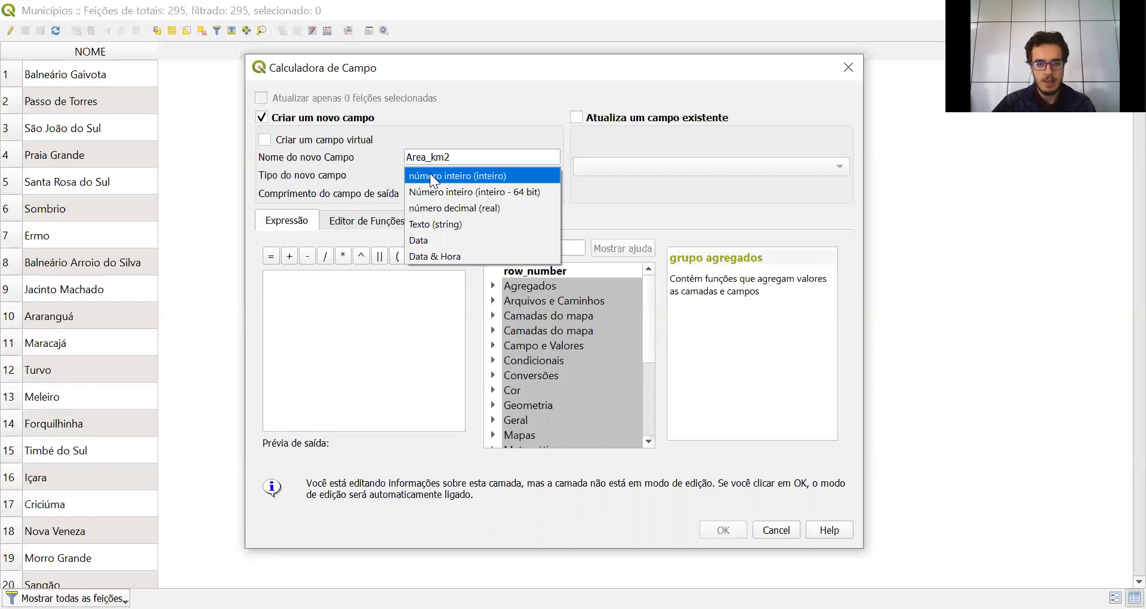
pyautogui.click(431, 207)
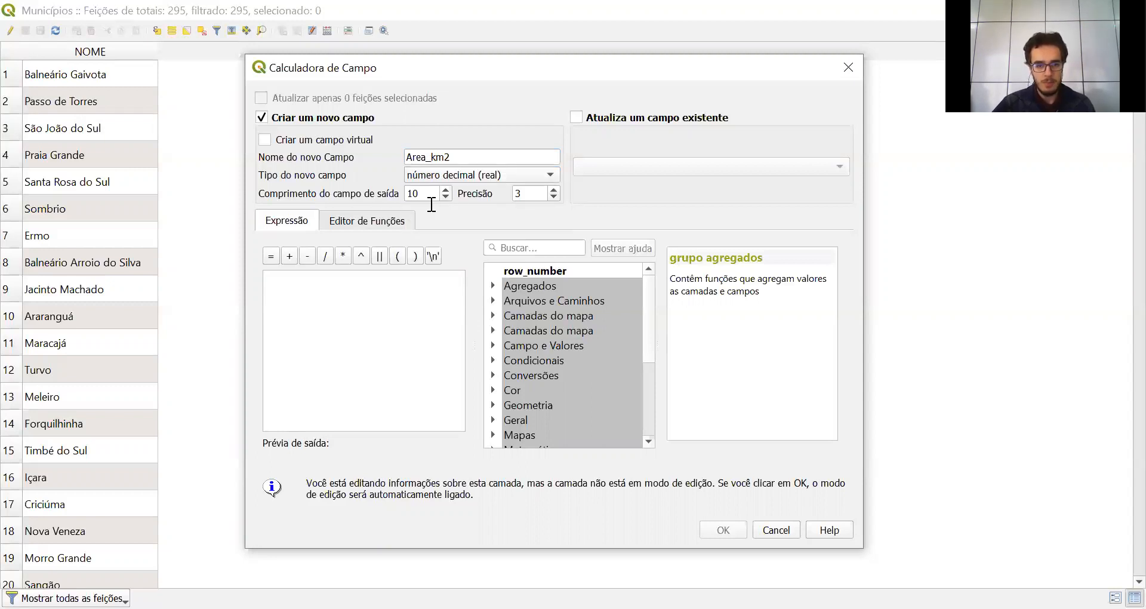
# - Enter the expression $area/1000000 for the Area_km2 field and run the calculation
pyautogui.click(337, 319)
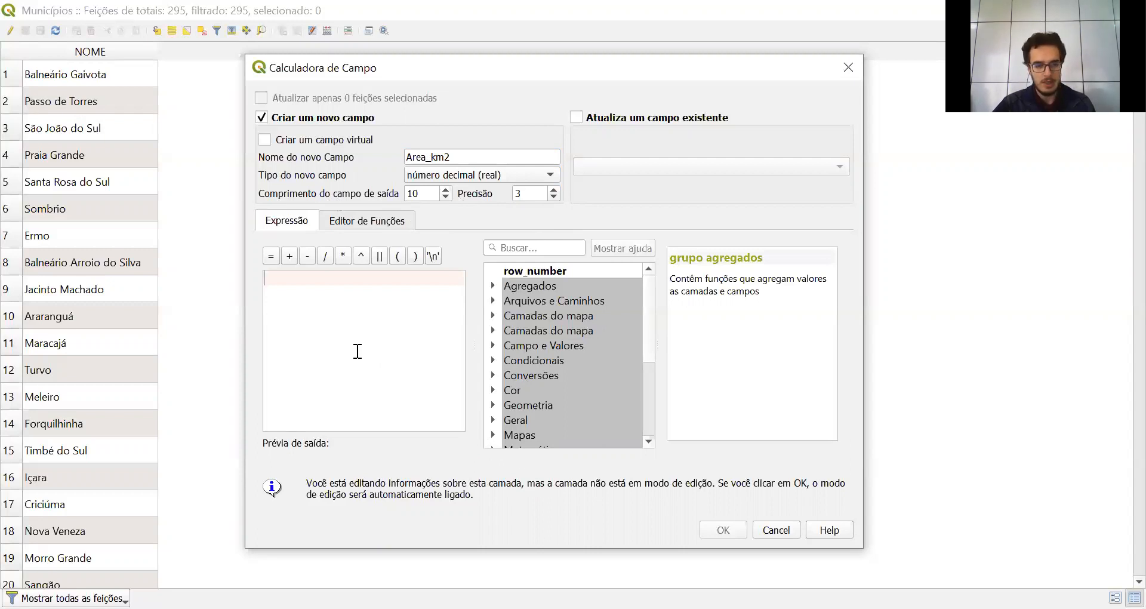
pyautogui.write('$area')
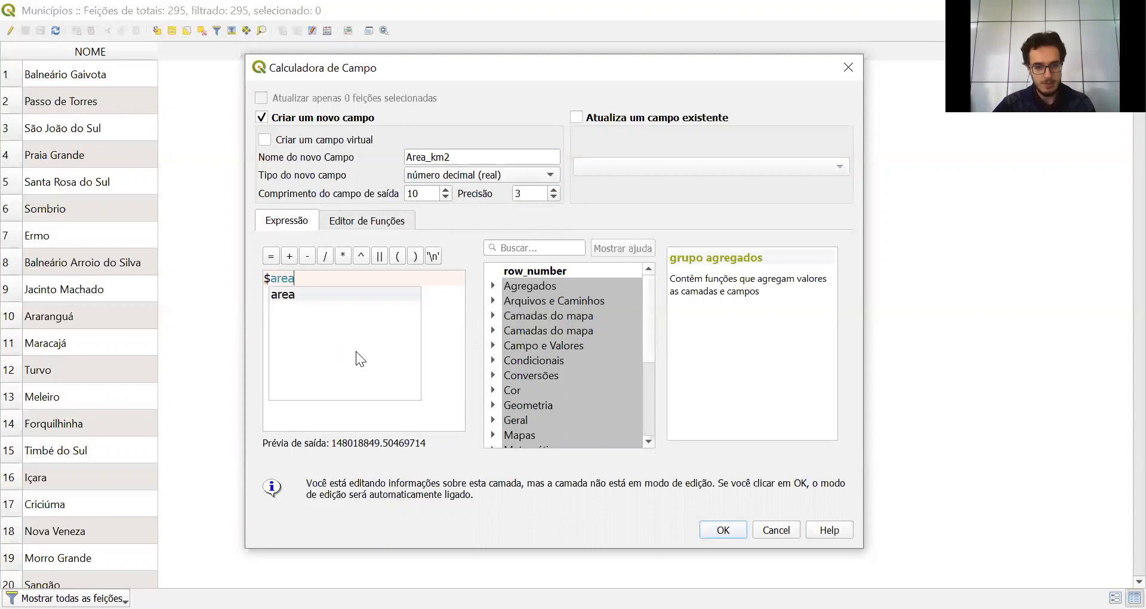
pyautogui.doubleClick(293, 297)
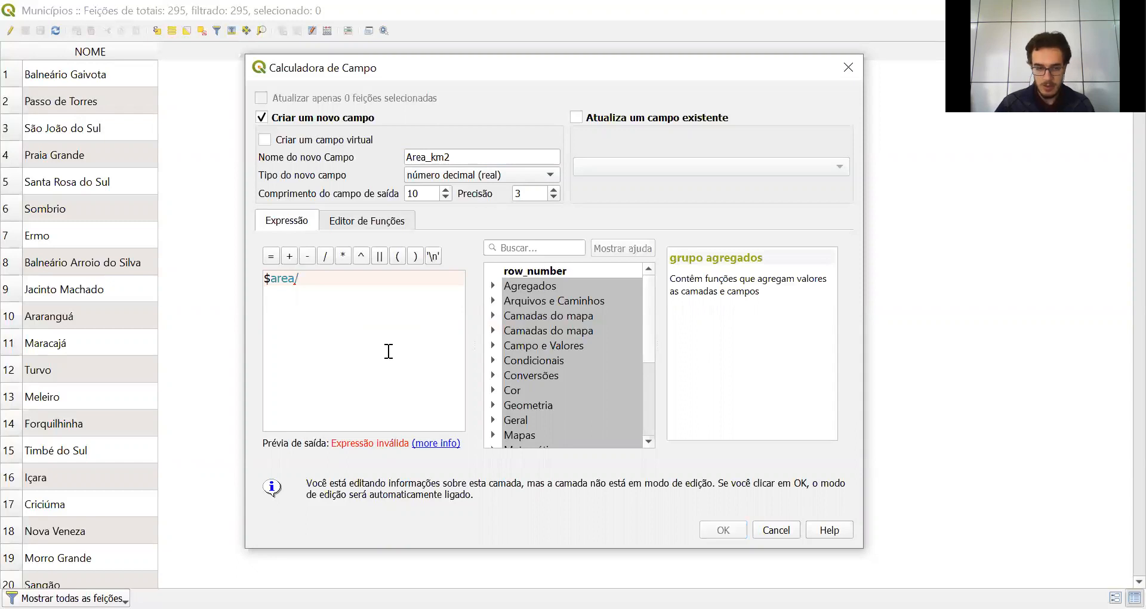
pyautogui.write('1000000')
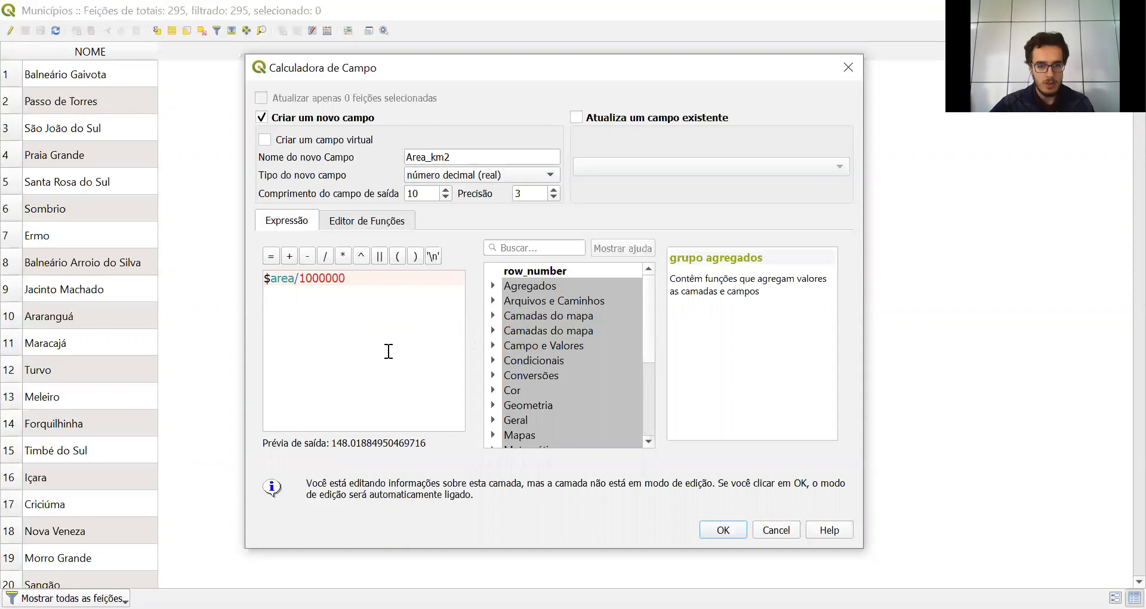
pyautogui.click(720, 529)
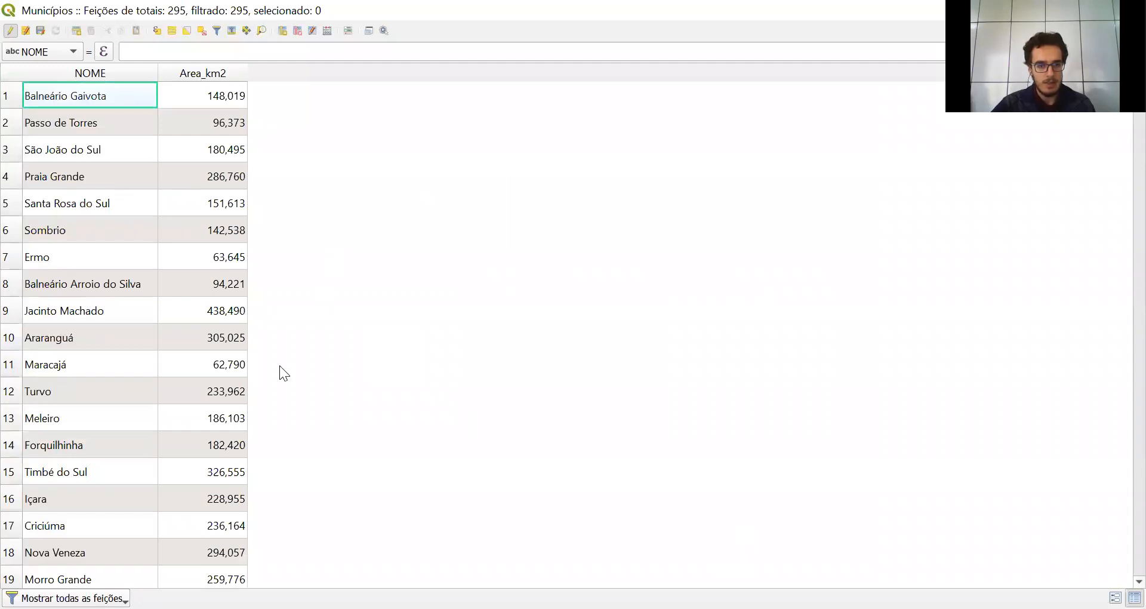
# - Set up another new field in the field calculator, named Per_km, with the decimal number (real) type
pyautogui.click(327, 31)
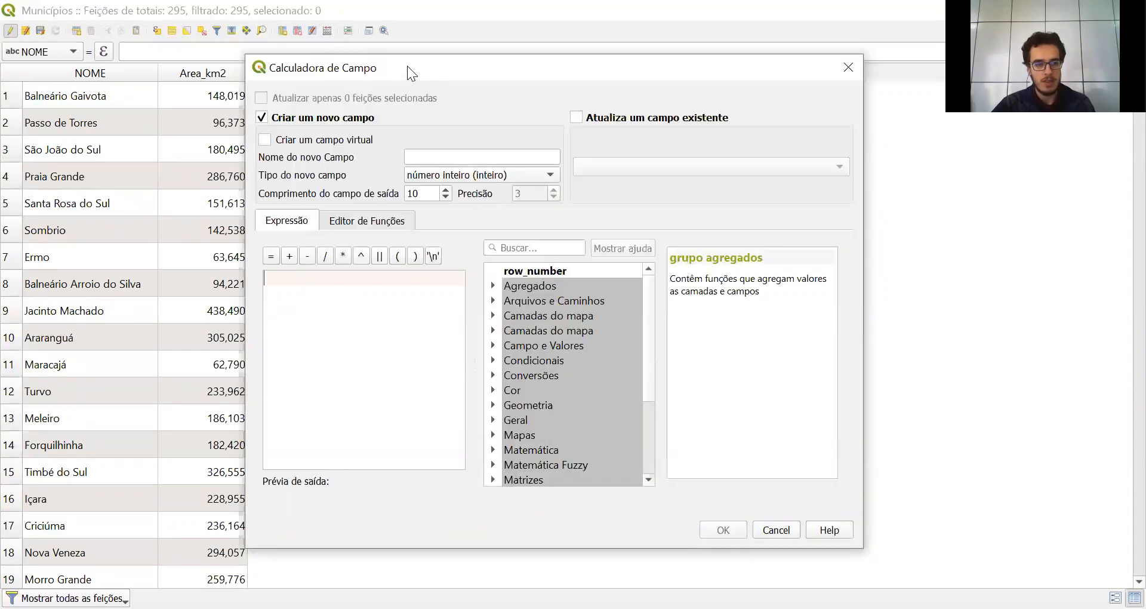
pyautogui.click(435, 156)
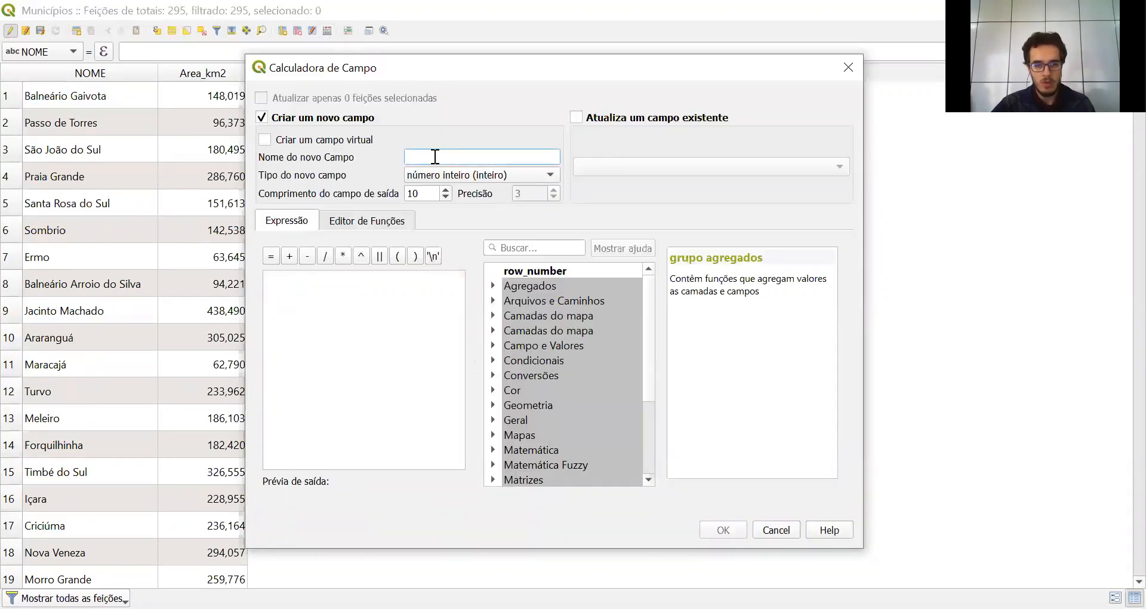
pyautogui.write('Perimetro_')
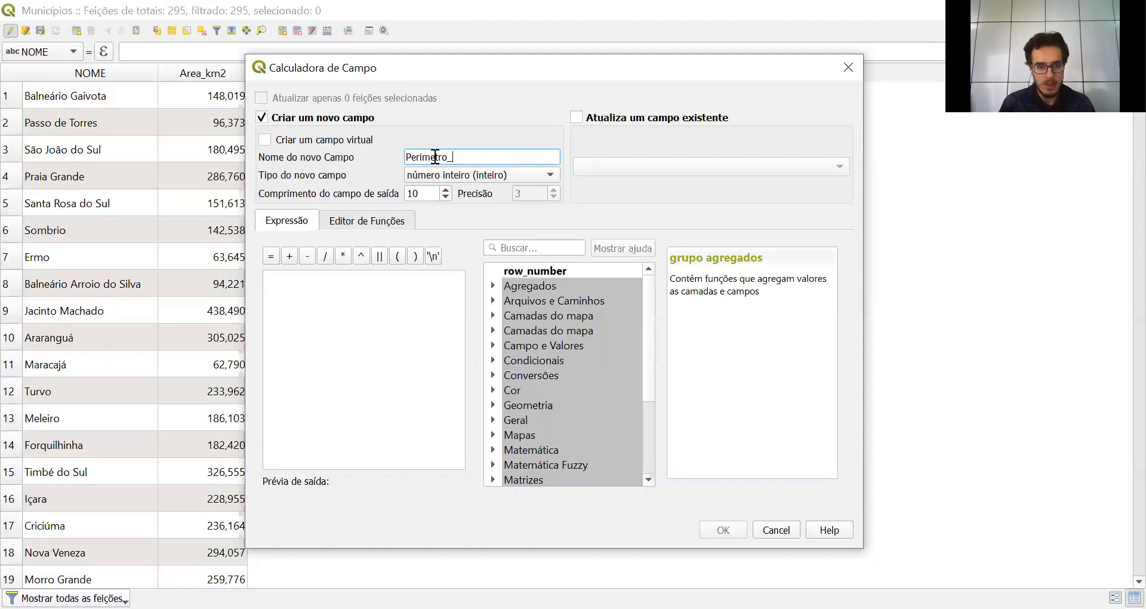
pyautogui.press('BackSpace')
pyautogui.press('BackSpace')
pyautogui.press('BackSpace')
pyautogui.press('BackSpace')
pyautogui.write('_')
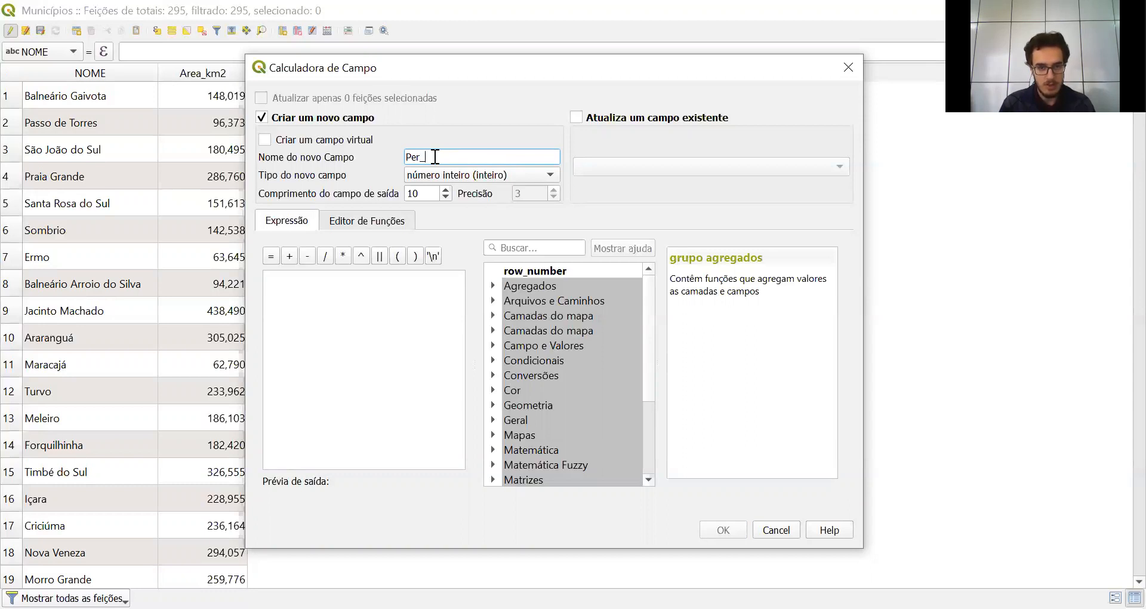
pyautogui.write('m')
pyautogui.press('BackSpace')
pyautogui.write('km')
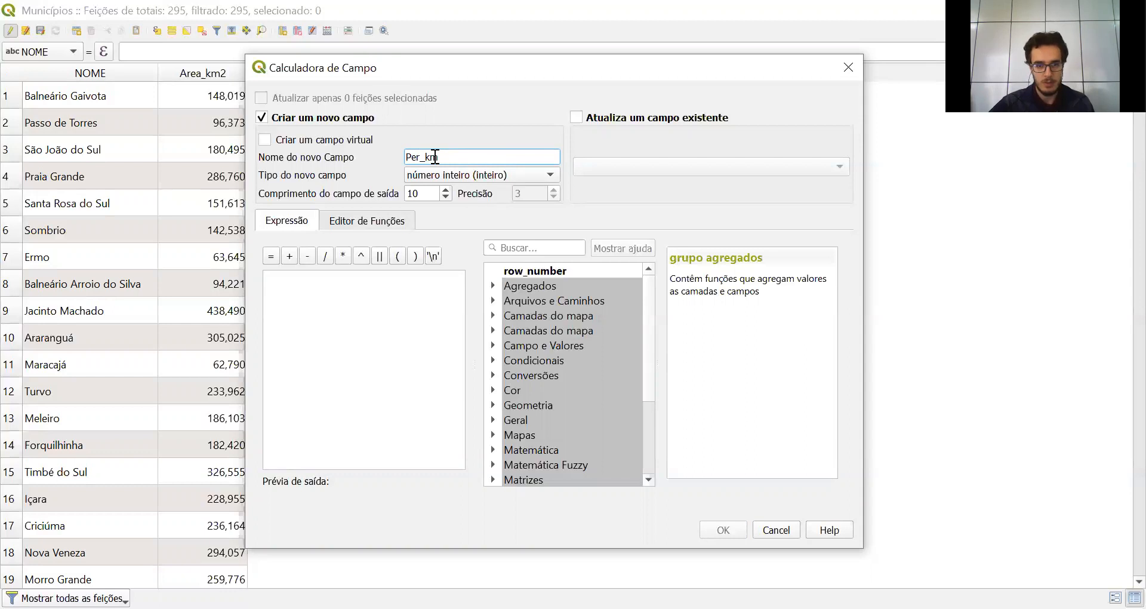
pyautogui.click(459, 177)
pyautogui.click(457, 202)
# - Enter the expression $perimeter/1000 for the Per_km field and run the calculation
pyautogui.click(415, 298)
pyautogui.write('$')
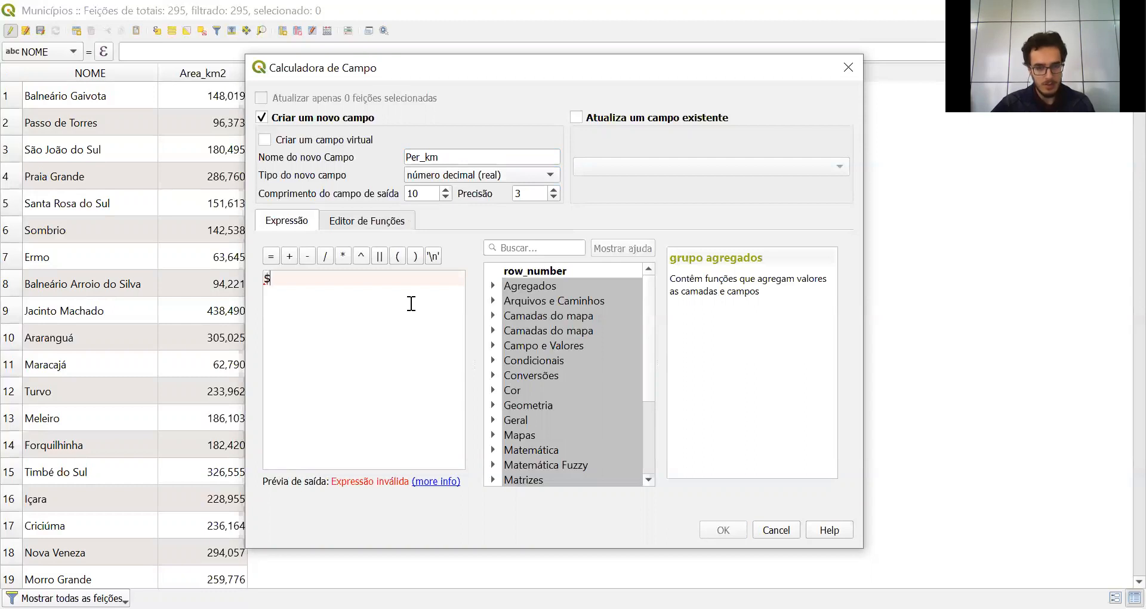
pyautogui.write('perimeter')
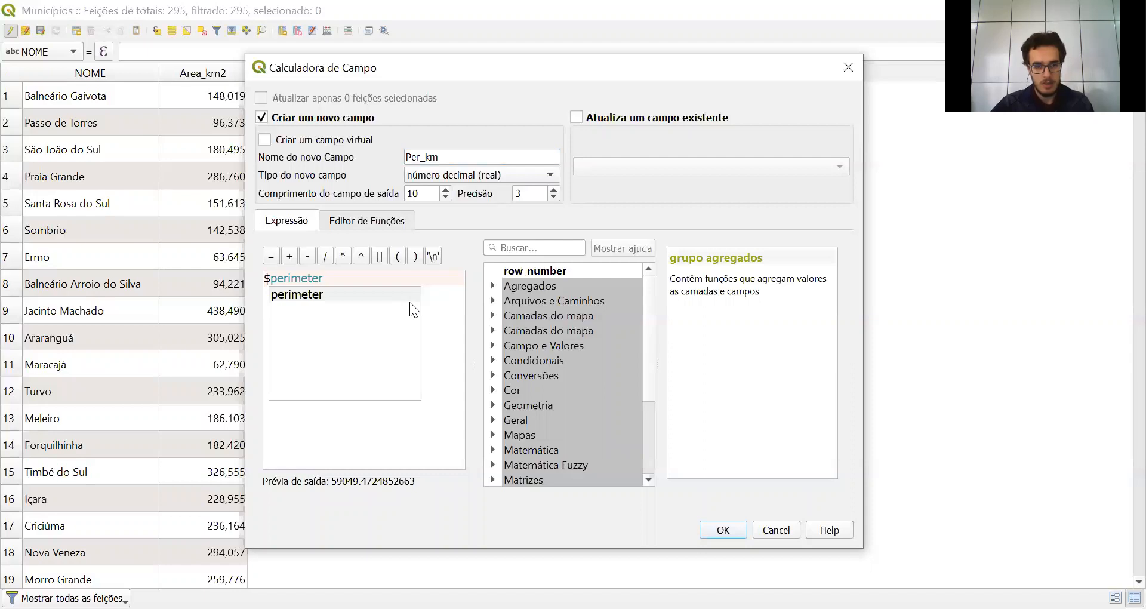
pyautogui.click(304, 301)
pyautogui.write('/1000')
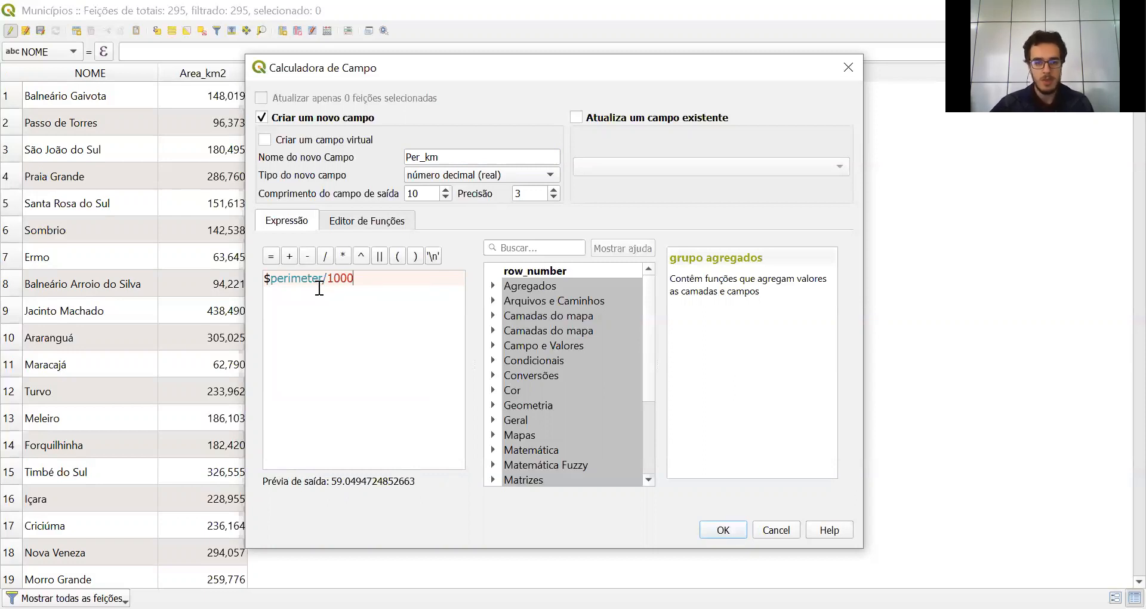
pyautogui.click(739, 529)
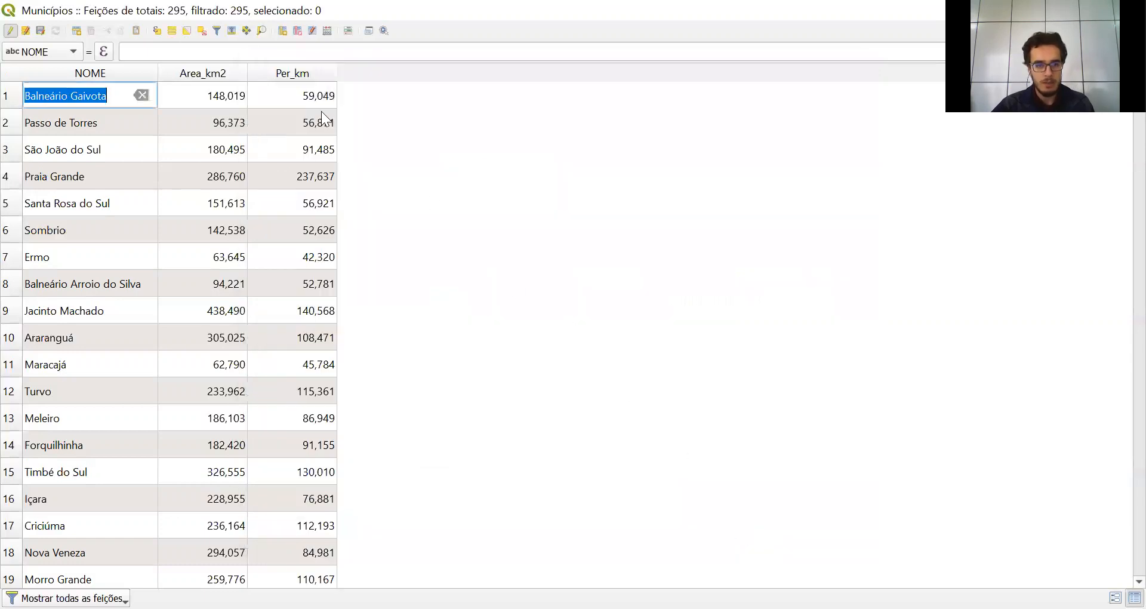
# - End the edit session of the Municípios layer and save its changes
pyautogui.click(439, 189)
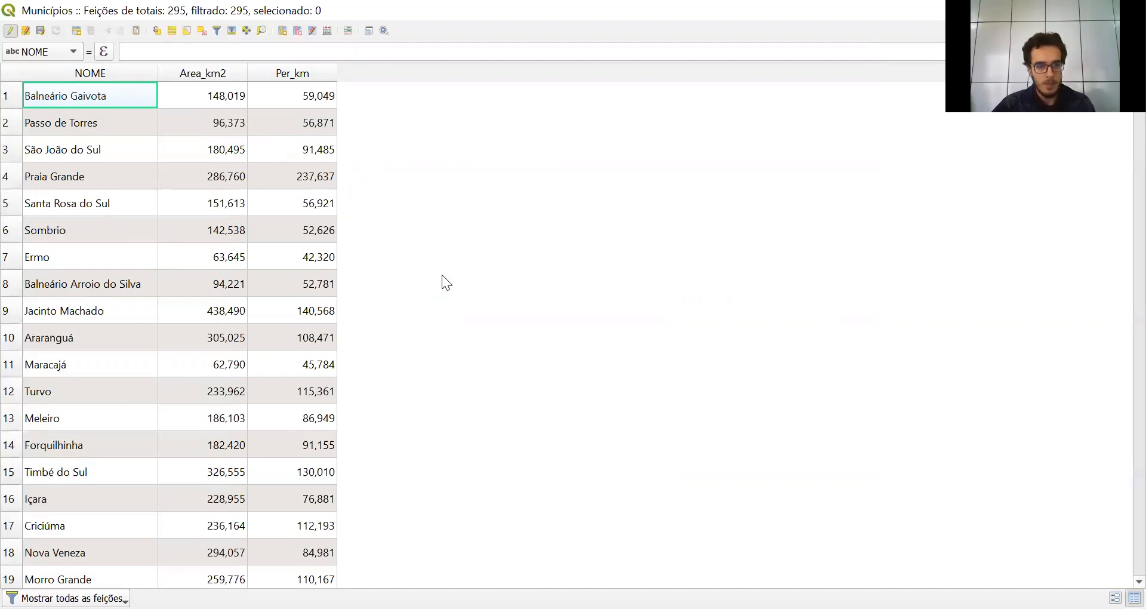
pyautogui.click(10, 31)
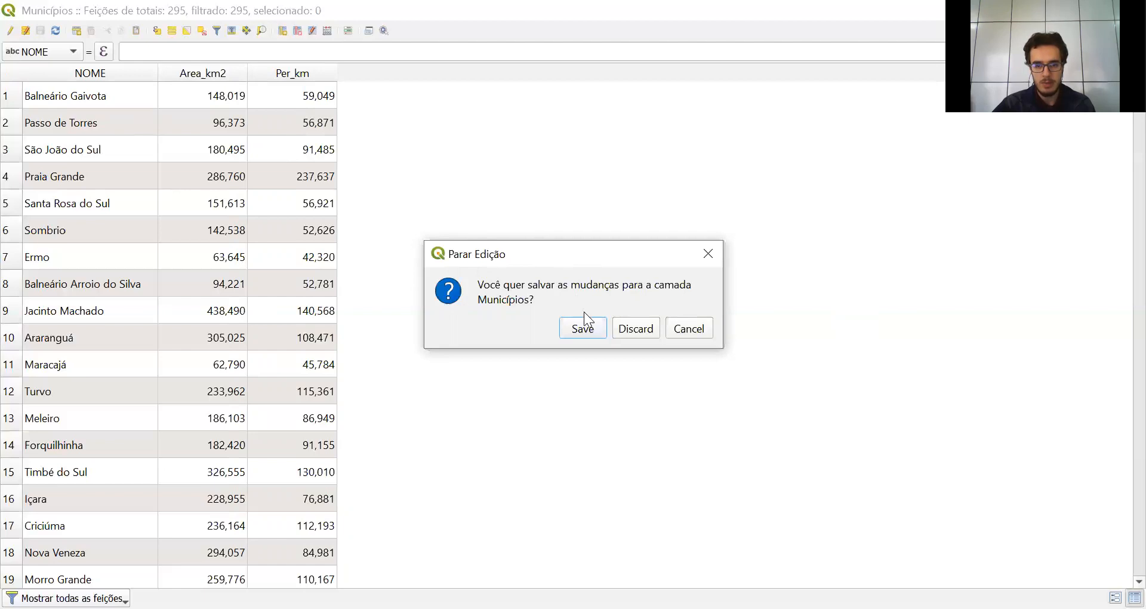
pyautogui.click(586, 328)
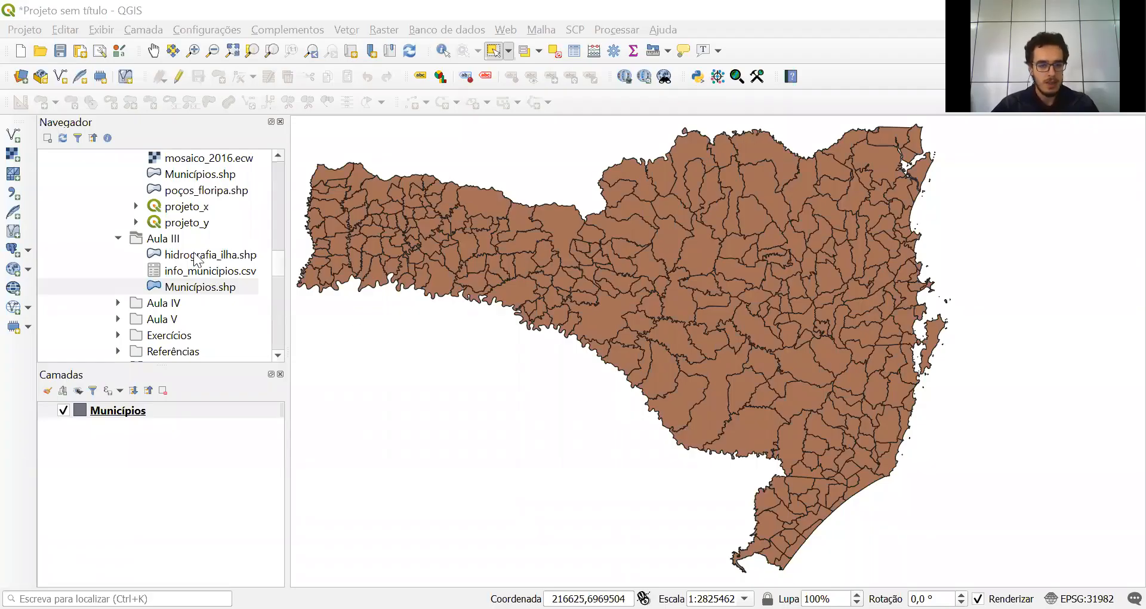
# - Add hidrografia_ilha.shp from the Aula III folder to the project and sort its attribute table by fid in ascending order
pyautogui.moveTo(193, 253); pyautogui.dragTo(156, 431)
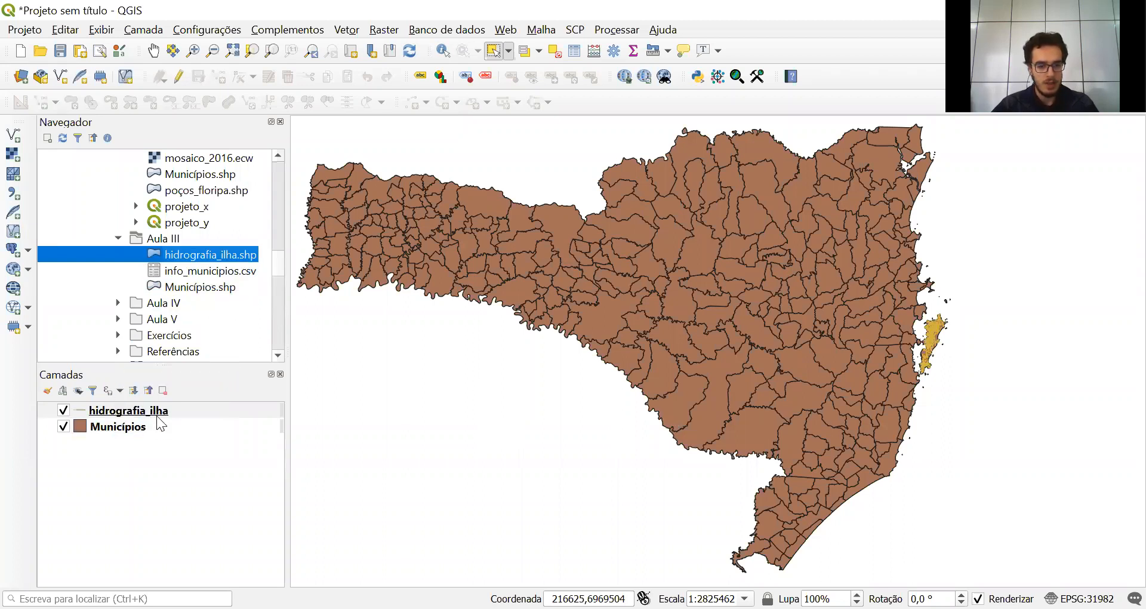
pyautogui.click(154, 411)
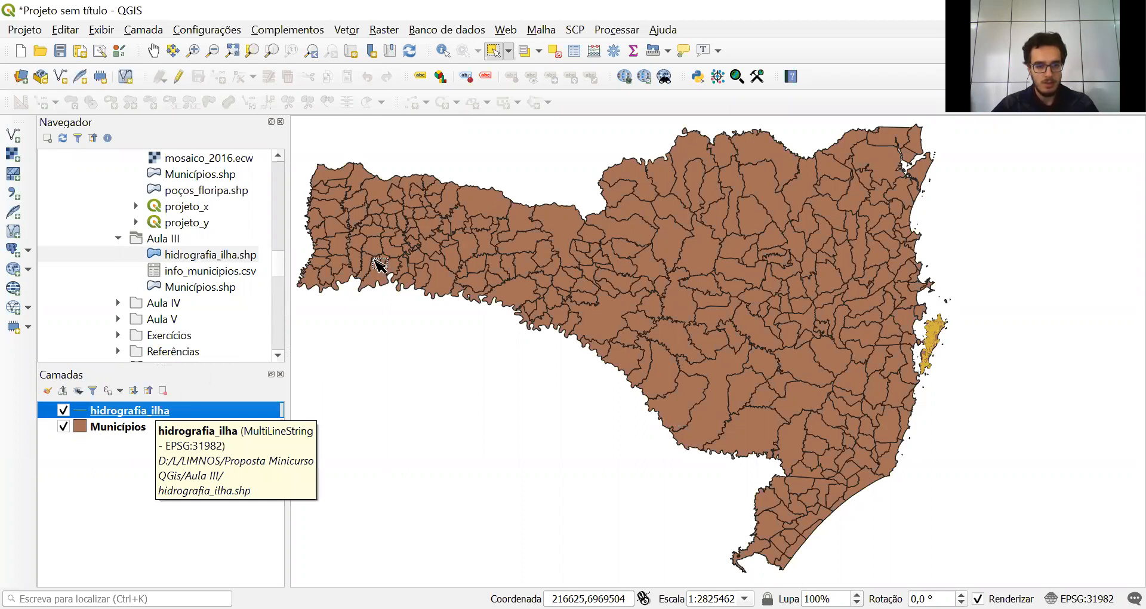
pyautogui.click(575, 52)
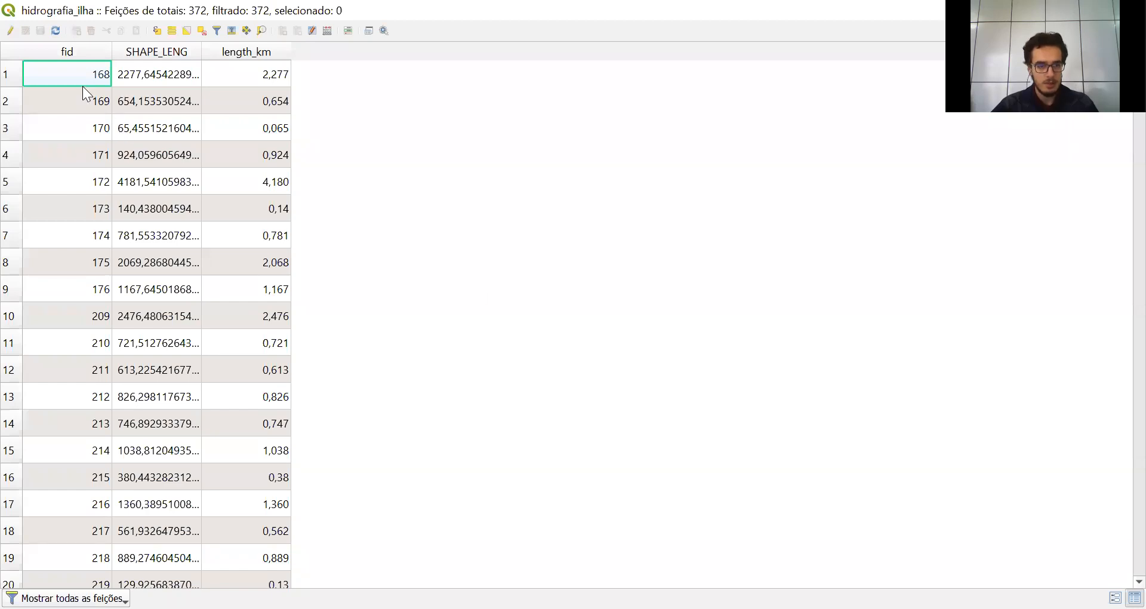
pyautogui.click(64, 54)
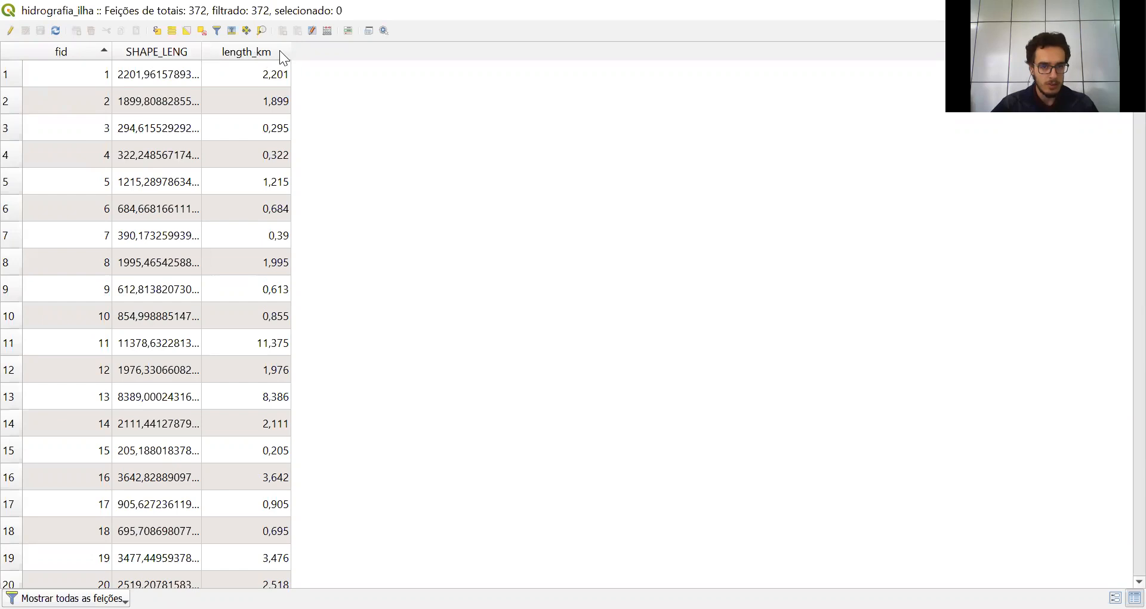
# - Enable editing in the hidrografia_ilha attribute table and delete the SHAPE_LENG field
pyautogui.click(11, 31)
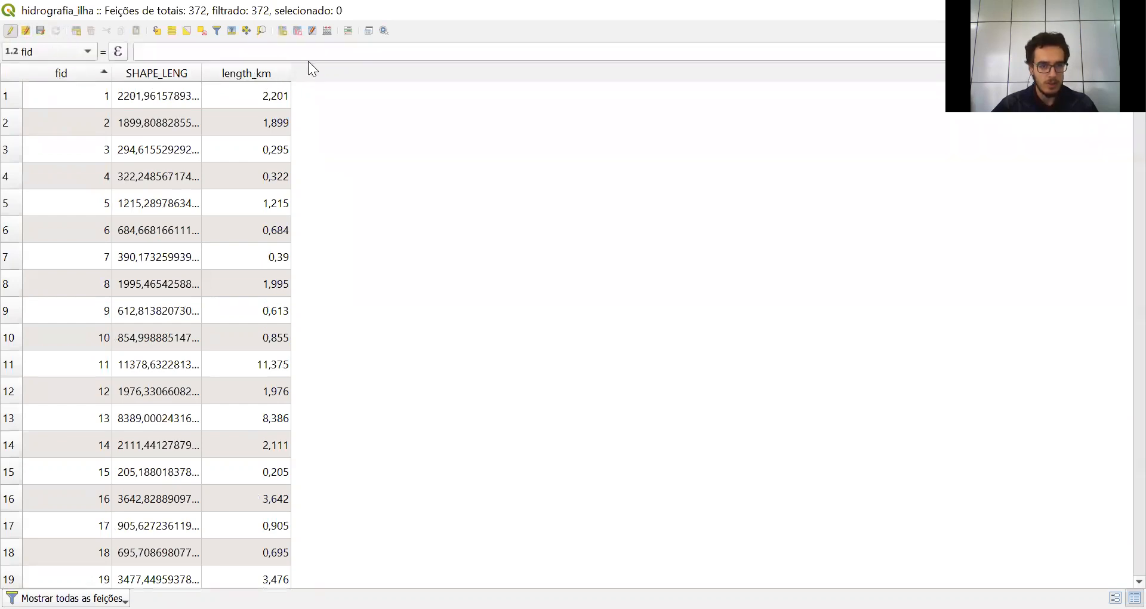
pyautogui.click(299, 34)
pyautogui.click(514, 256)
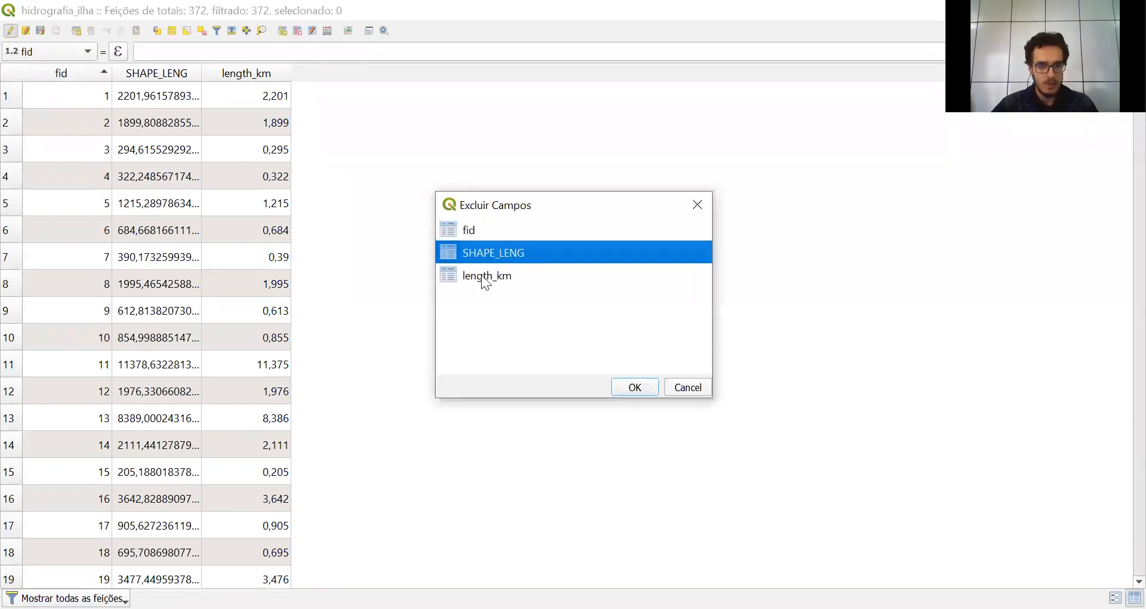
pyautogui.click(490, 253)
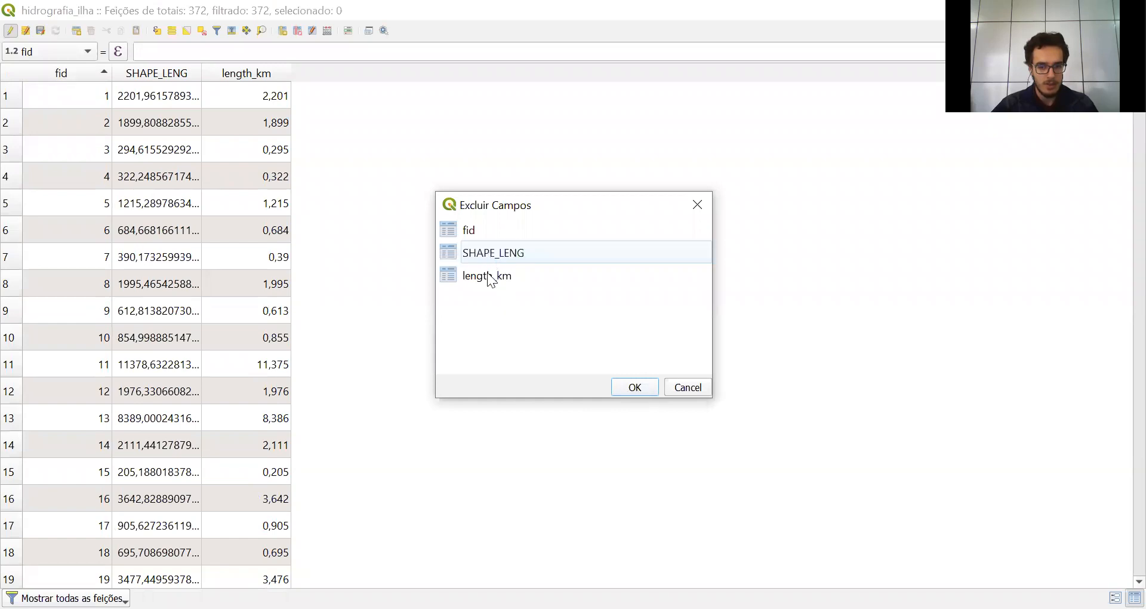
pyautogui.click(482, 278)
pyautogui.click(482, 258)
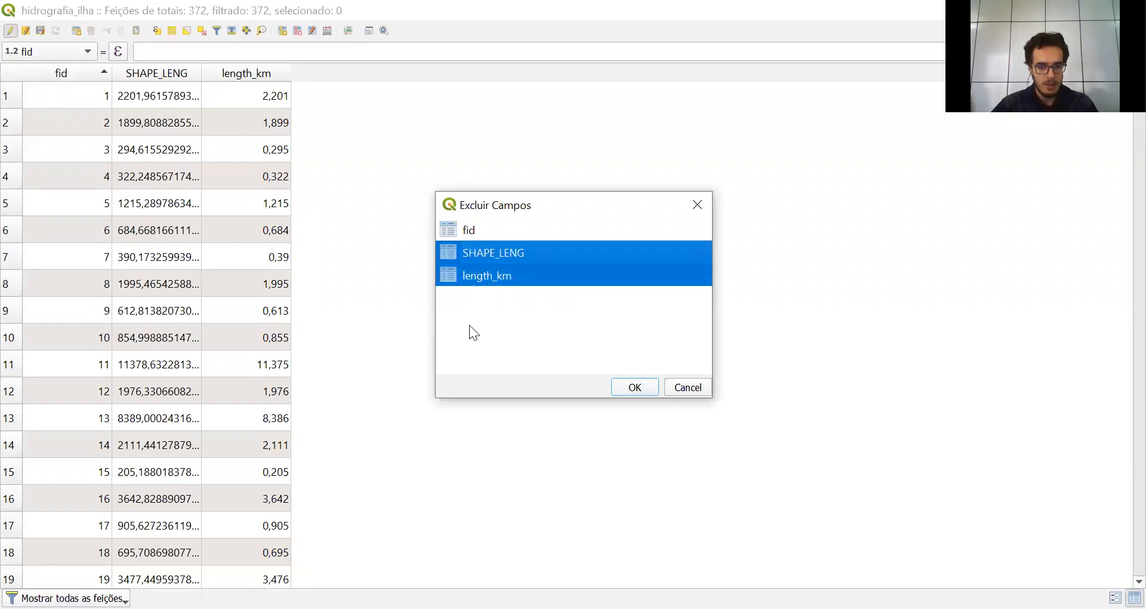
pyautogui.click(488, 275)
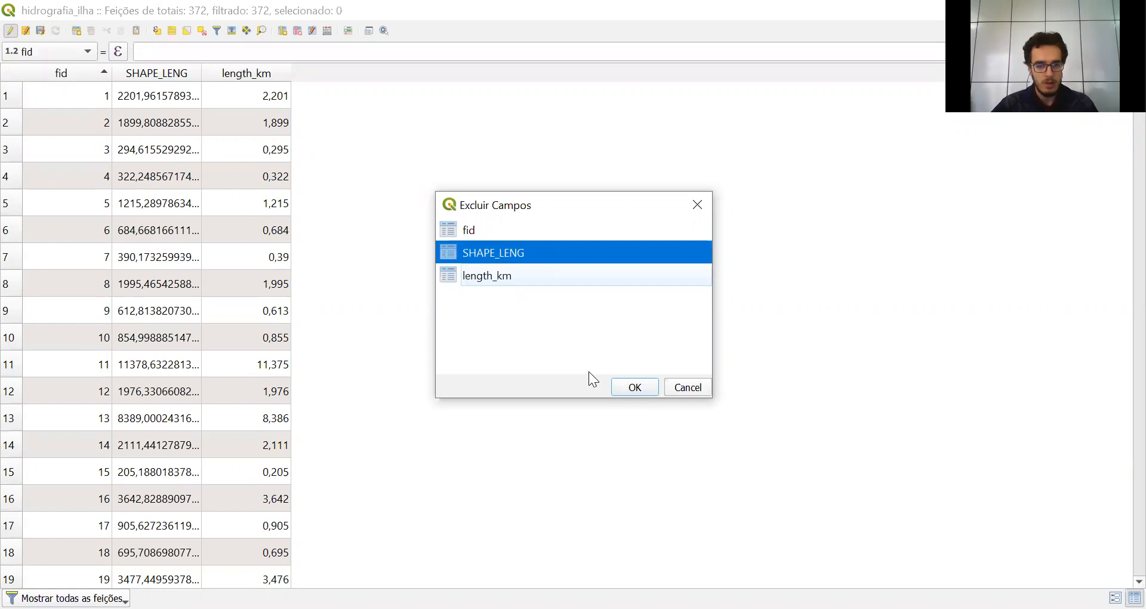
pyautogui.click(632, 388)
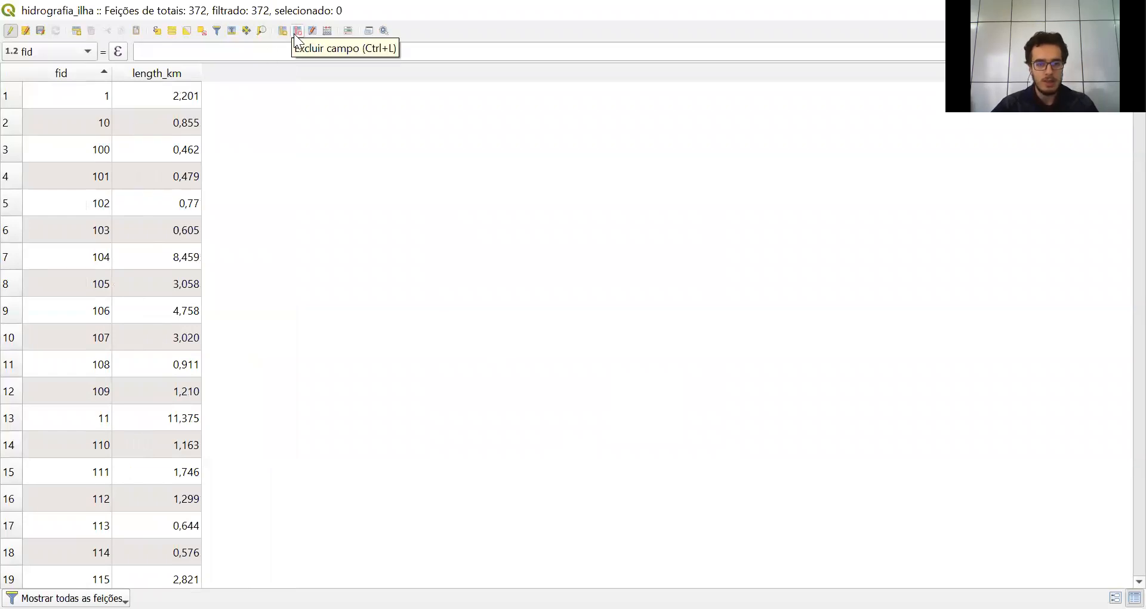
# - Set up a new decimal number (real) field named Compri_m in the field calculator of the hidrografia_ilha attribute table
pyautogui.click(326, 31)
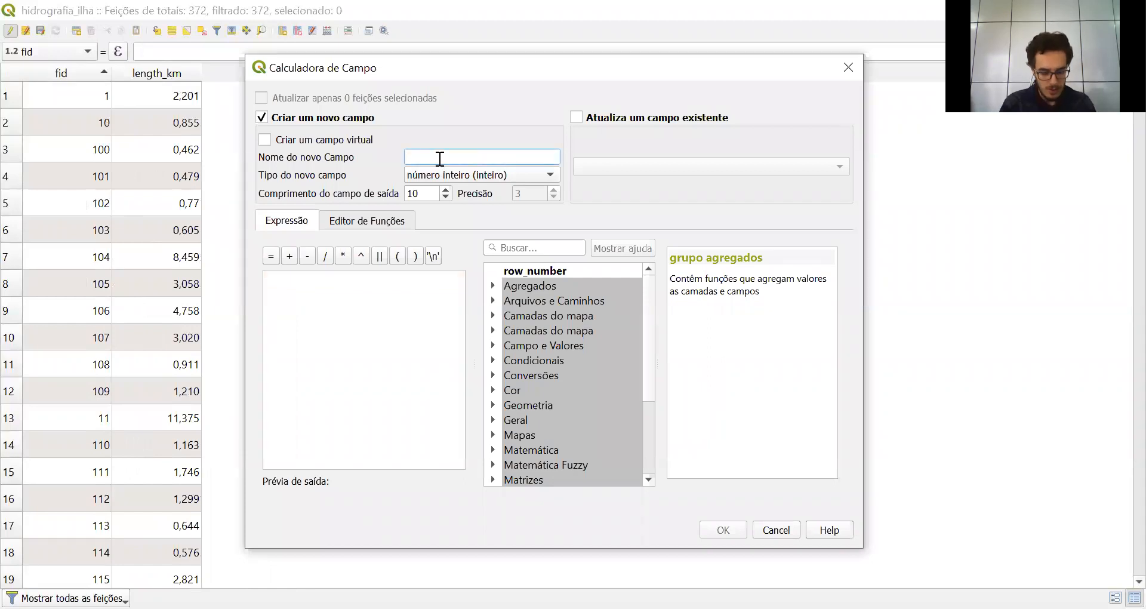
pyautogui.write('Compr')
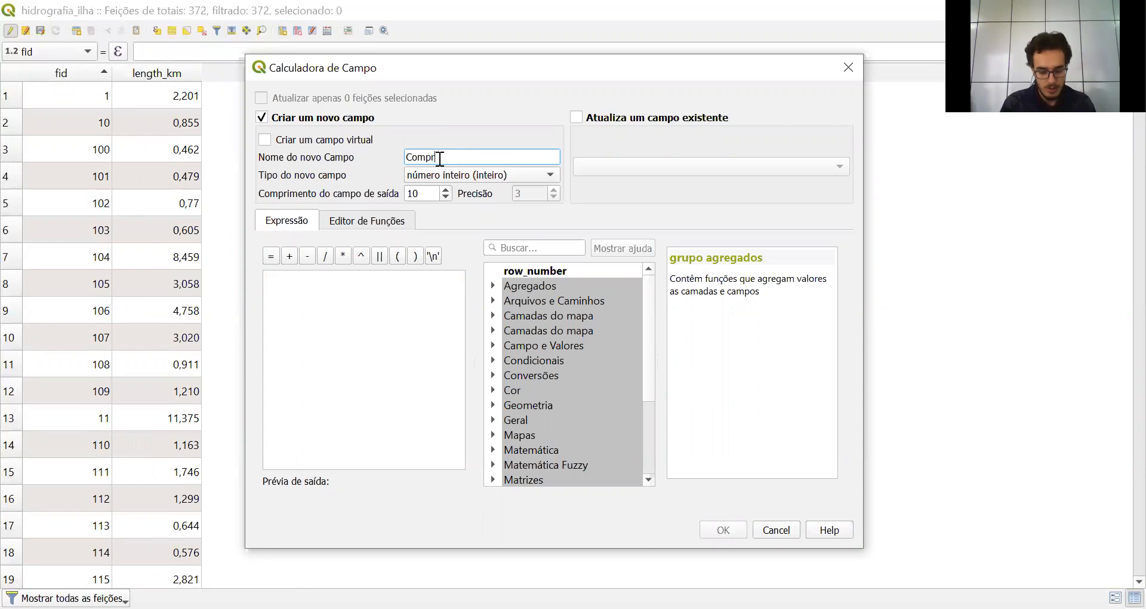
pyautogui.write('im')
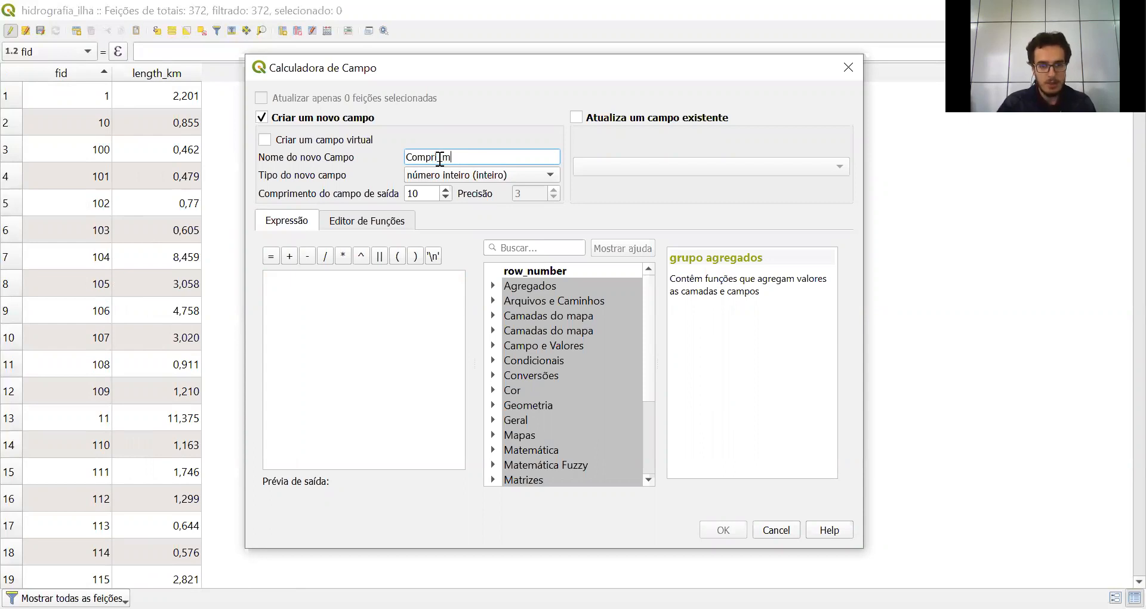
pyautogui.click(440, 158)
pyautogui.write('_')
pyautogui.click(433, 175)
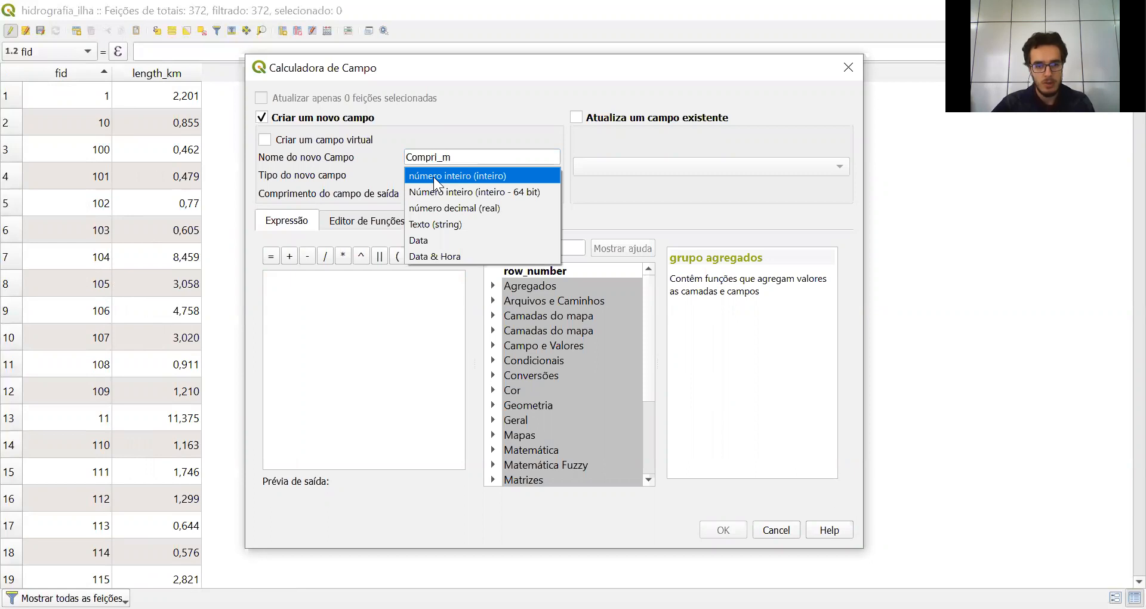
pyautogui.click(417, 208)
# - Enter the expression $length for the Compri_m field and run the calculation
pyautogui.click(323, 304)
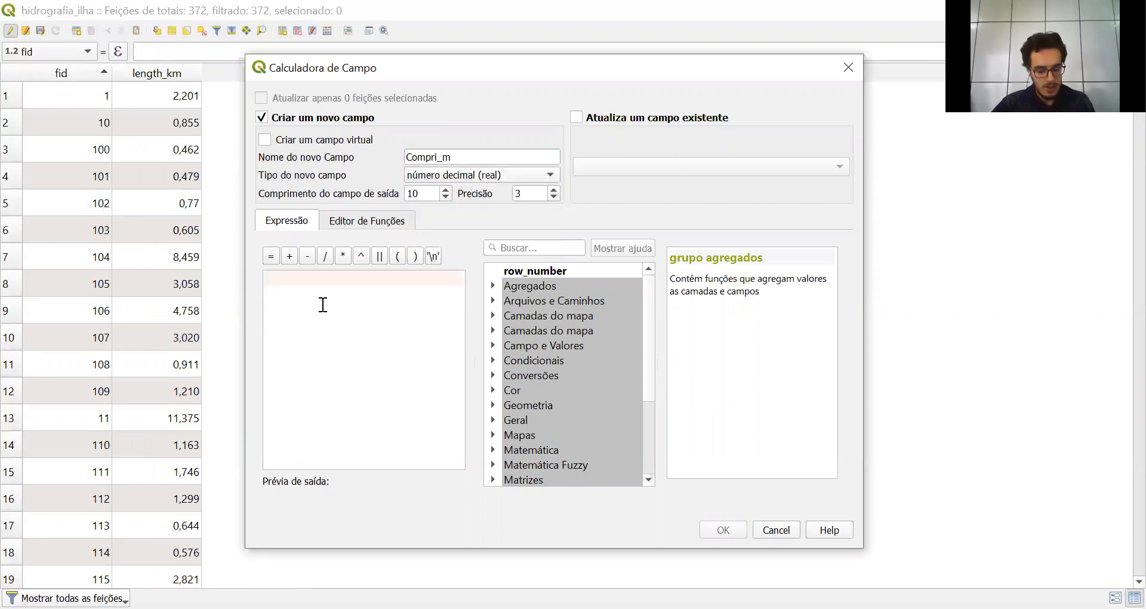
pyautogui.write('$')
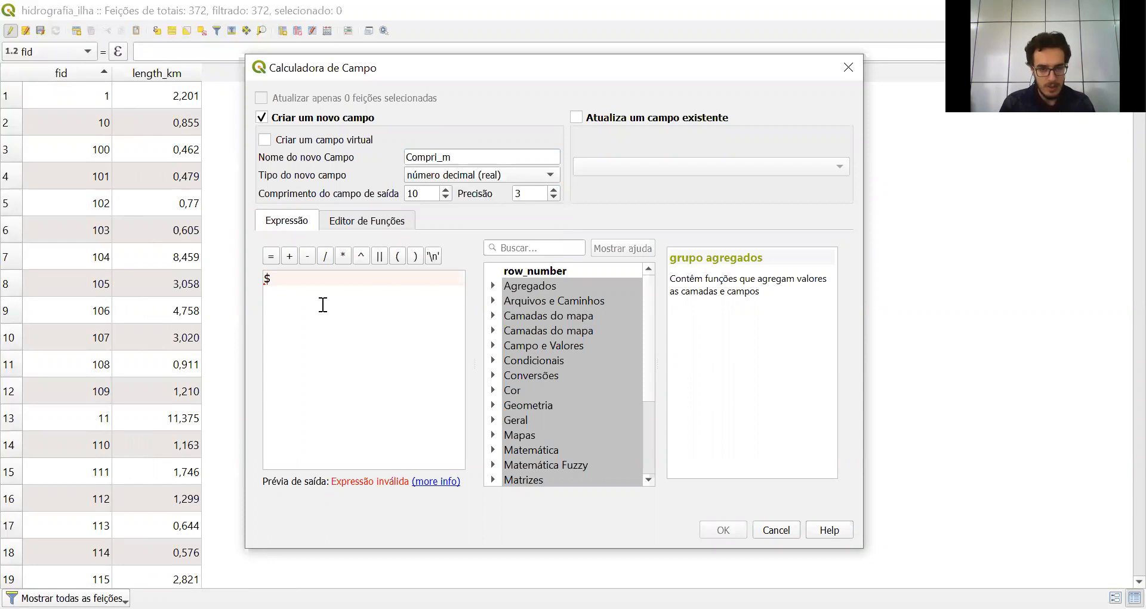
pyautogui.write('pe')
pyautogui.press('BackSpace')
pyautogui.press('BackSpace')
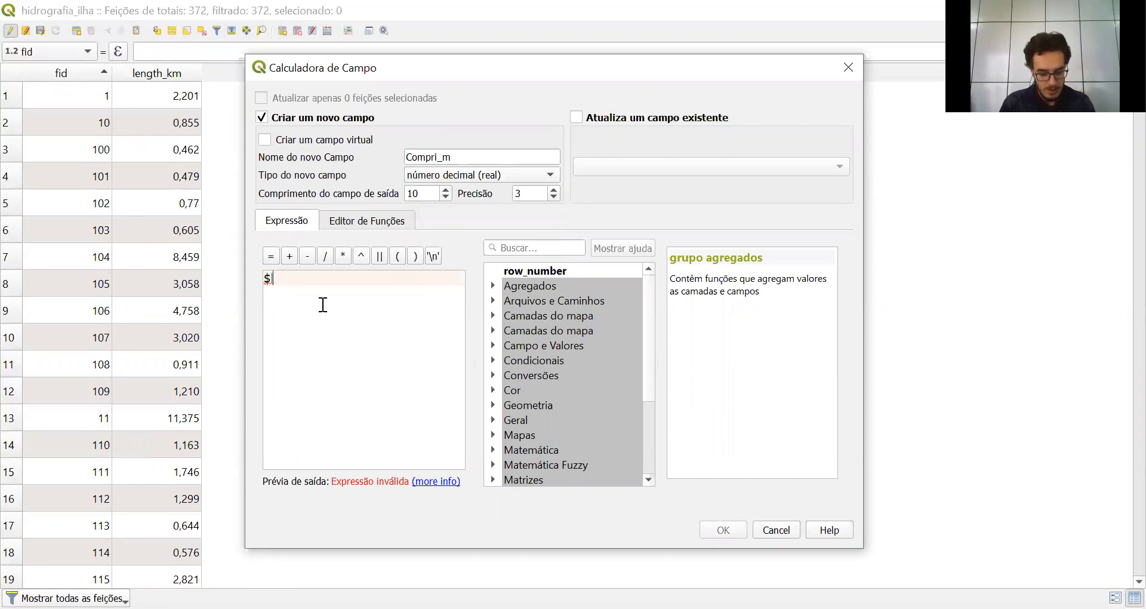
pyautogui.write('length')
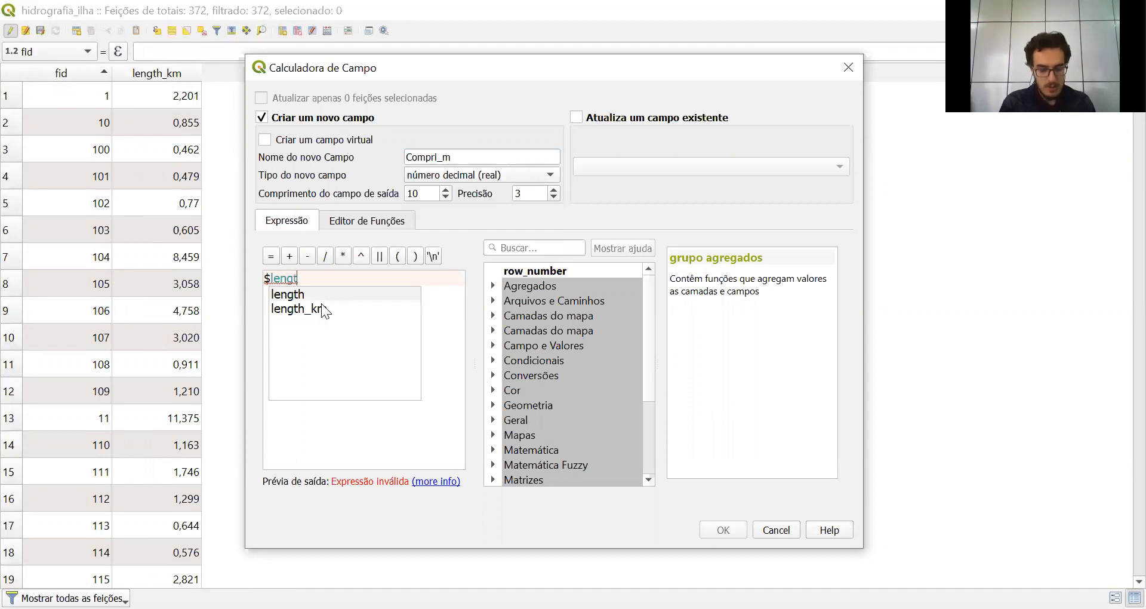
pyautogui.click(289, 297)
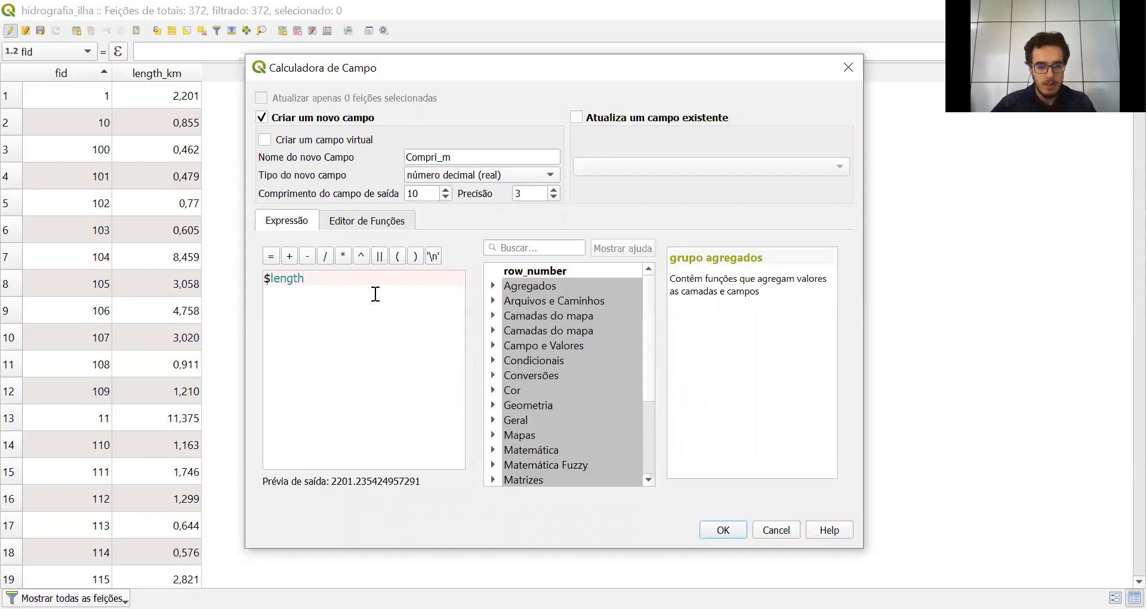
pyautogui.click(721, 526)
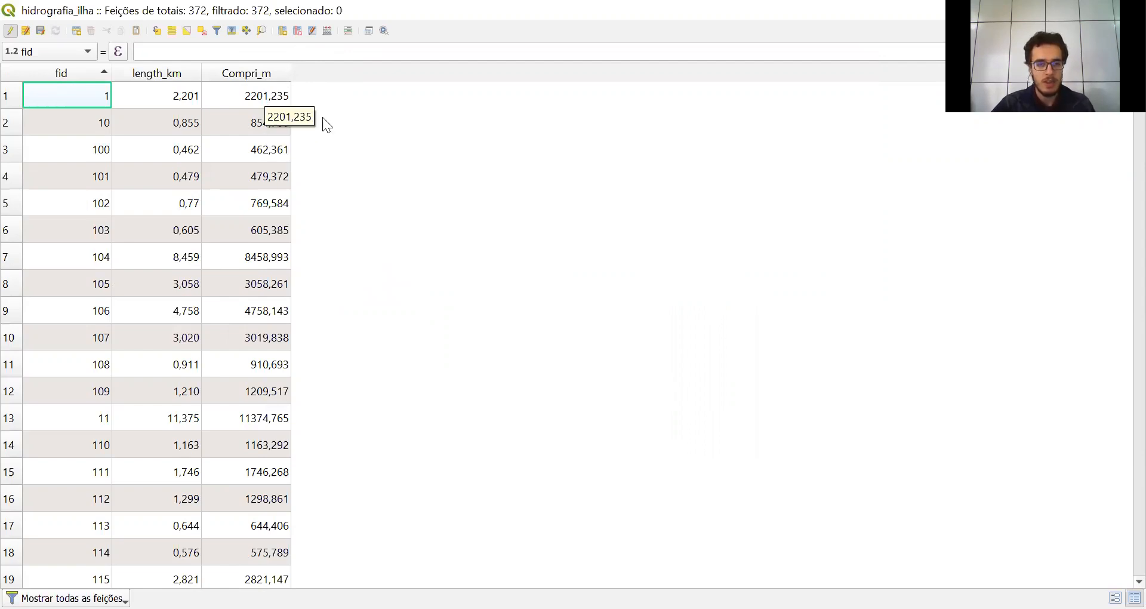
# - Prepare an update of the existing Compri_m field with the expression $length/1000 in the field calculator, and cancel it
pyautogui.click(327, 31)
pyautogui.click(576, 119)
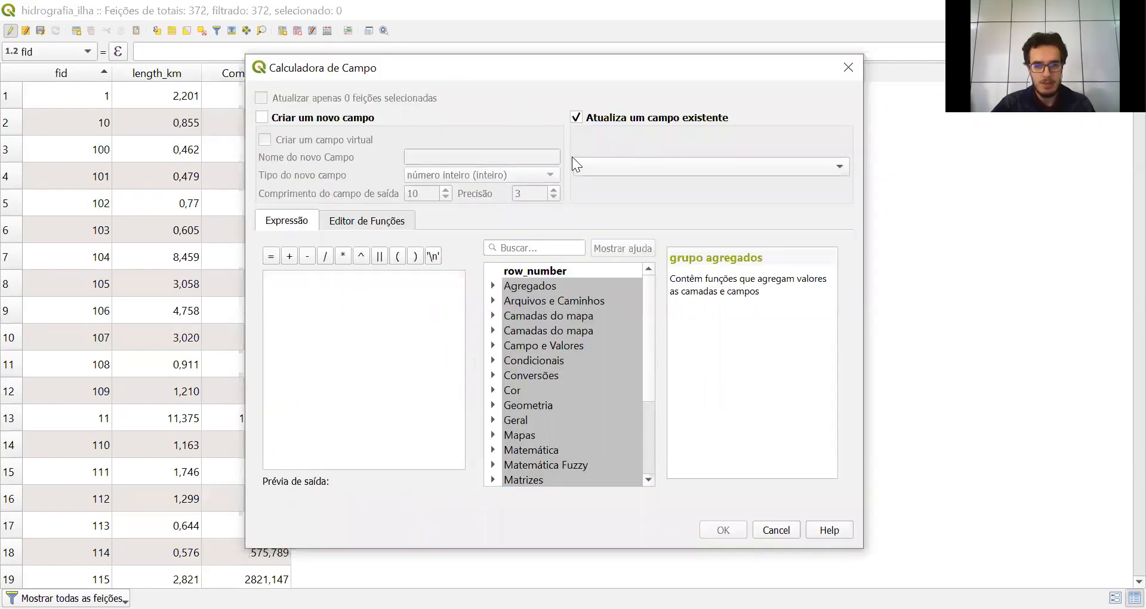
pyautogui.click(599, 170)
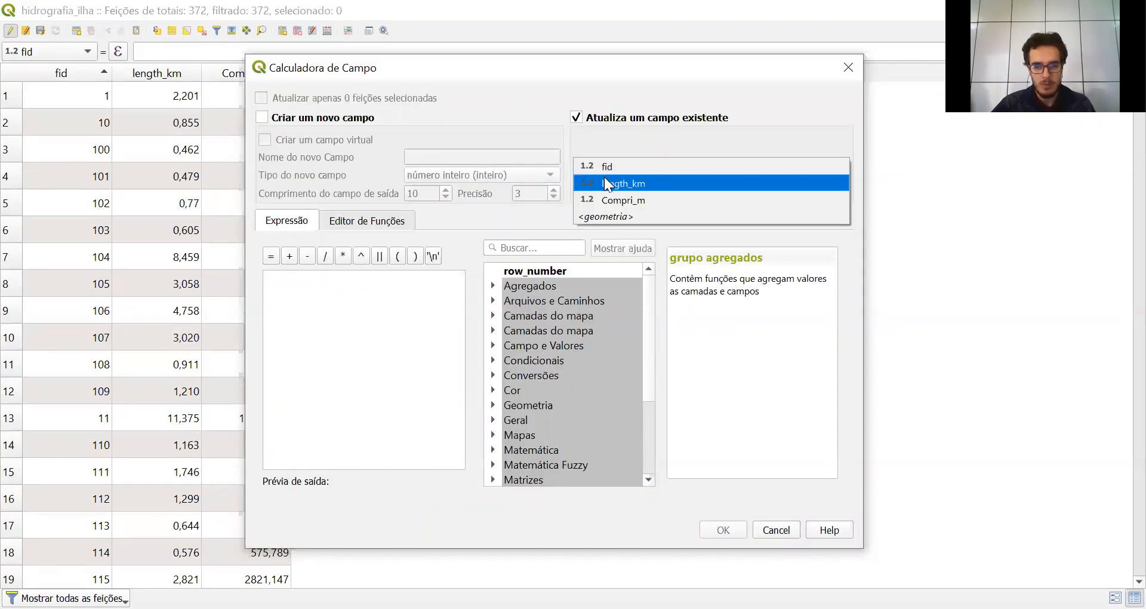
pyautogui.click(644, 202)
pyautogui.click(404, 308)
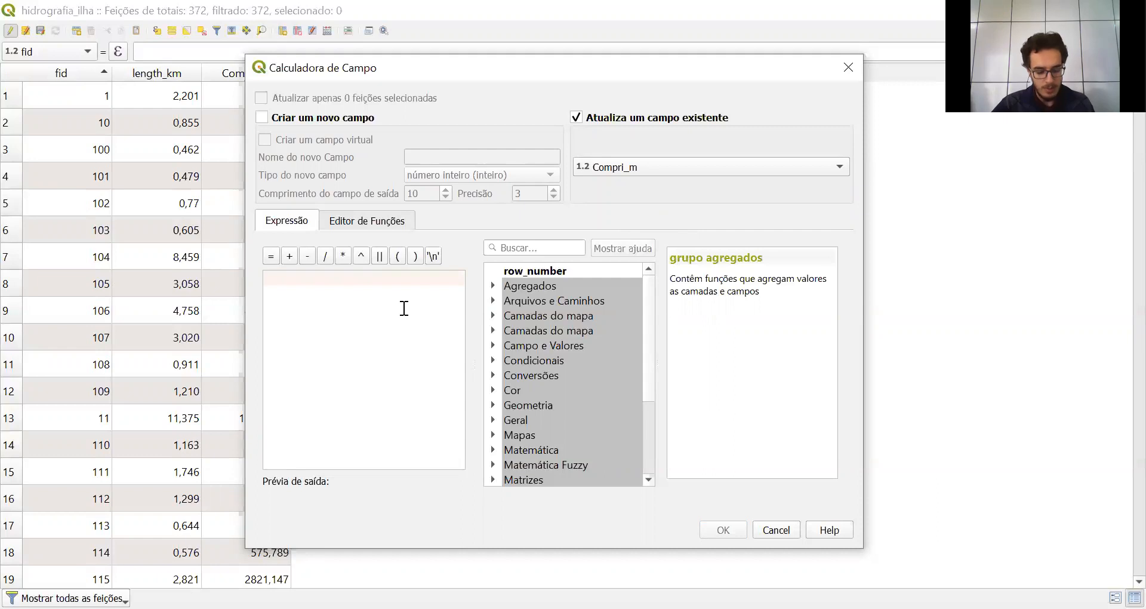
pyautogui.write('$')
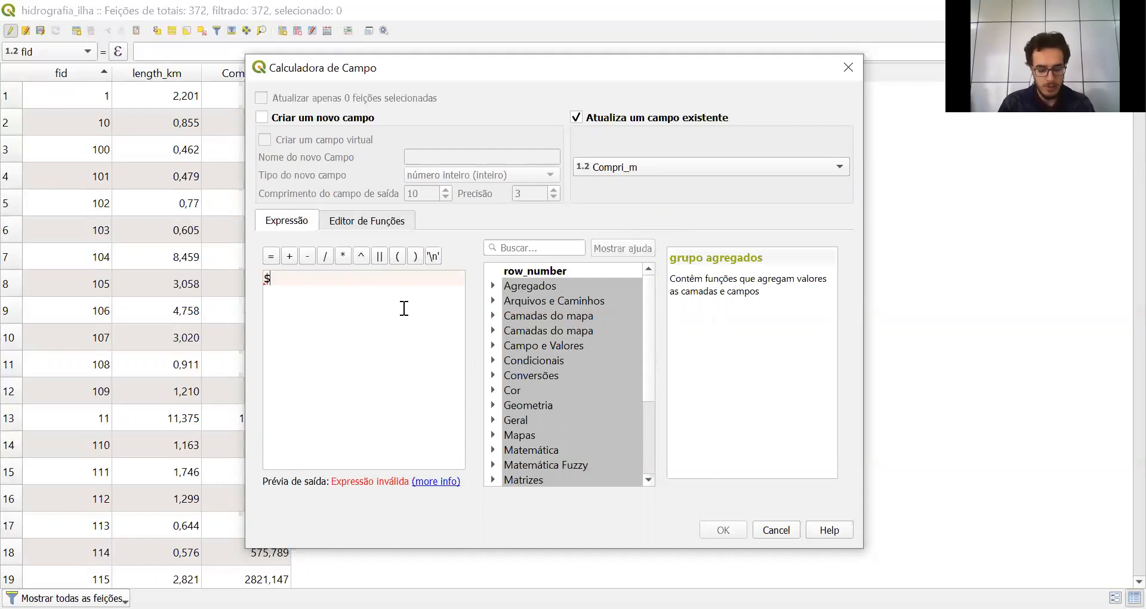
pyautogui.write('len')
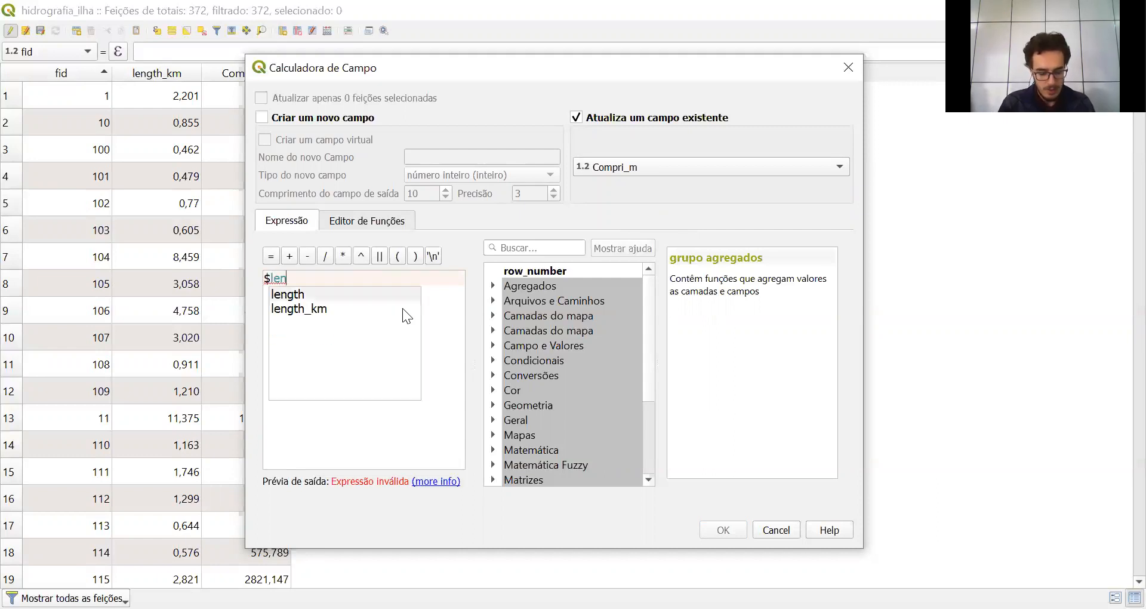
pyautogui.write('gth/')
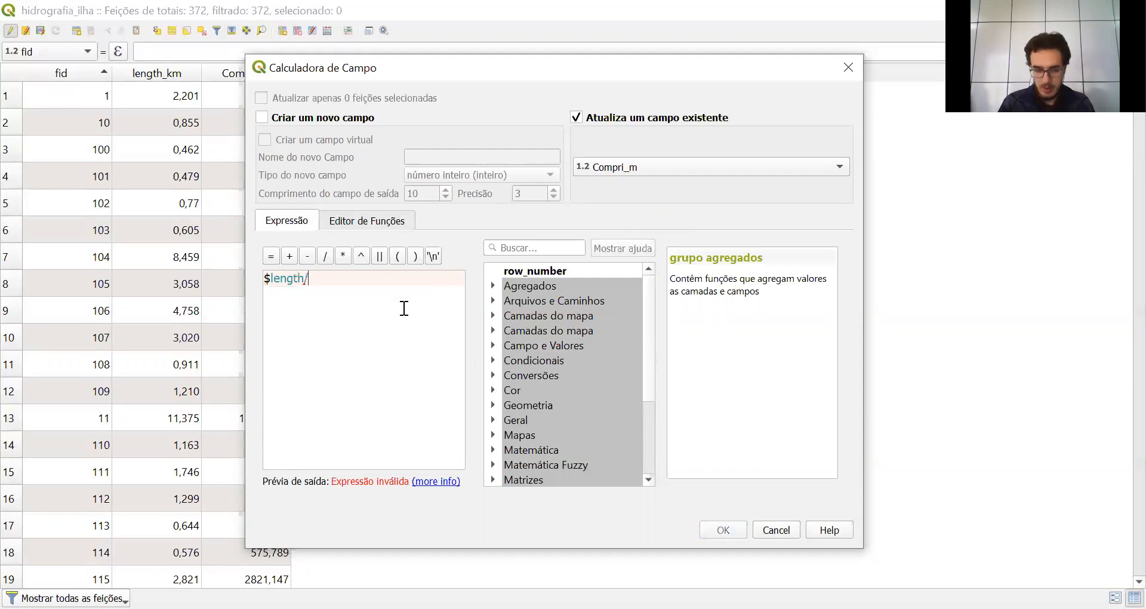
pyautogui.write('1000')
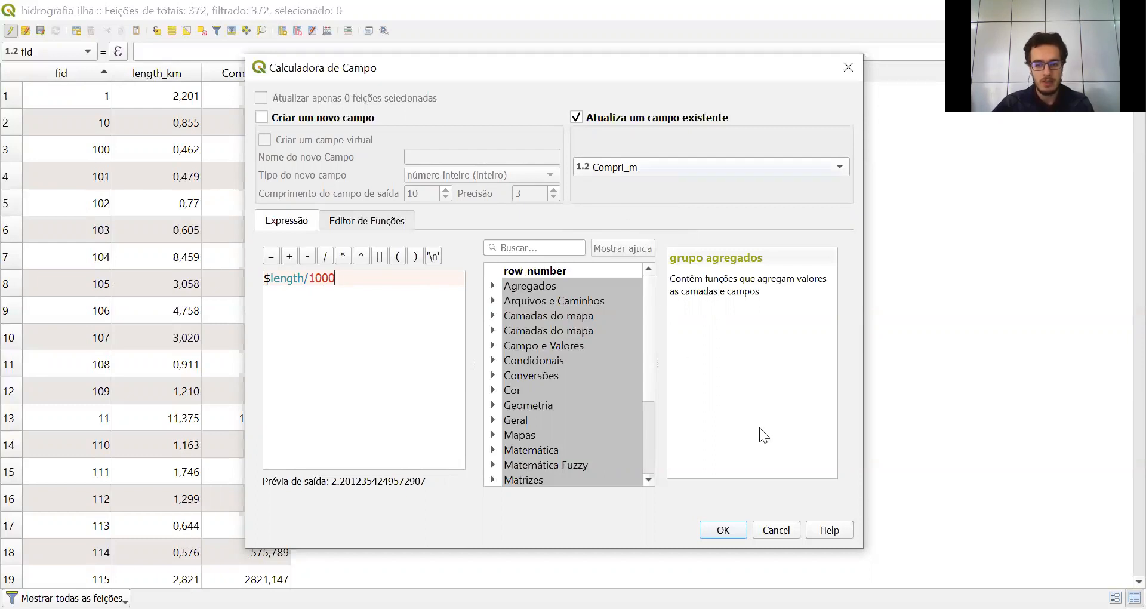
pyautogui.click(770, 530)
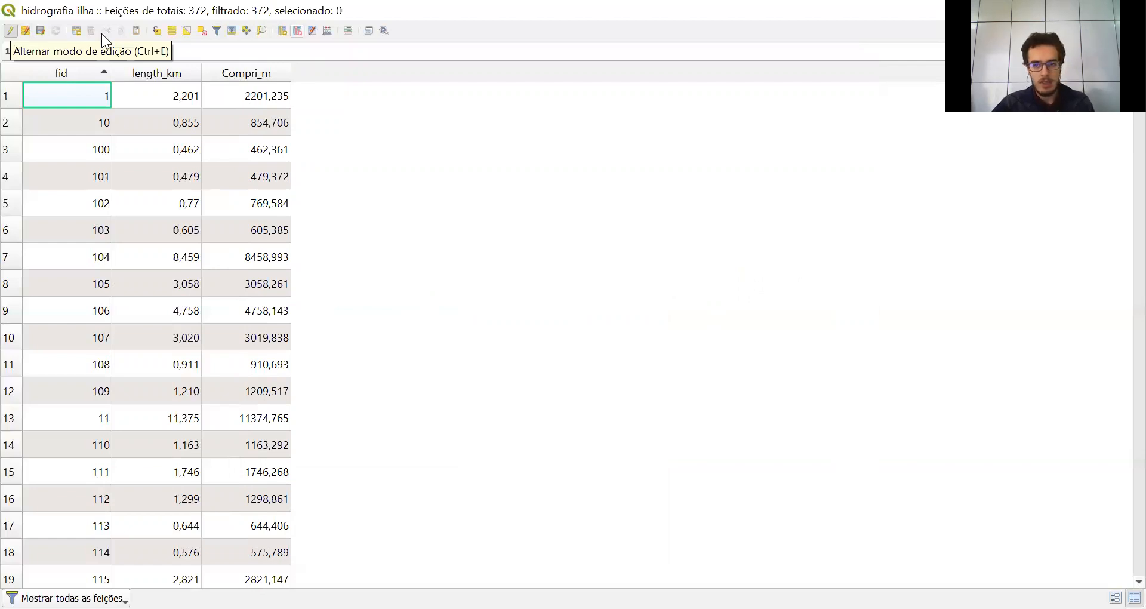
# - Return to the map, end the edit session of the hidrografia_ilha layer with its changes saved, and activate the Pan tool
pyautogui.click(298, 31)
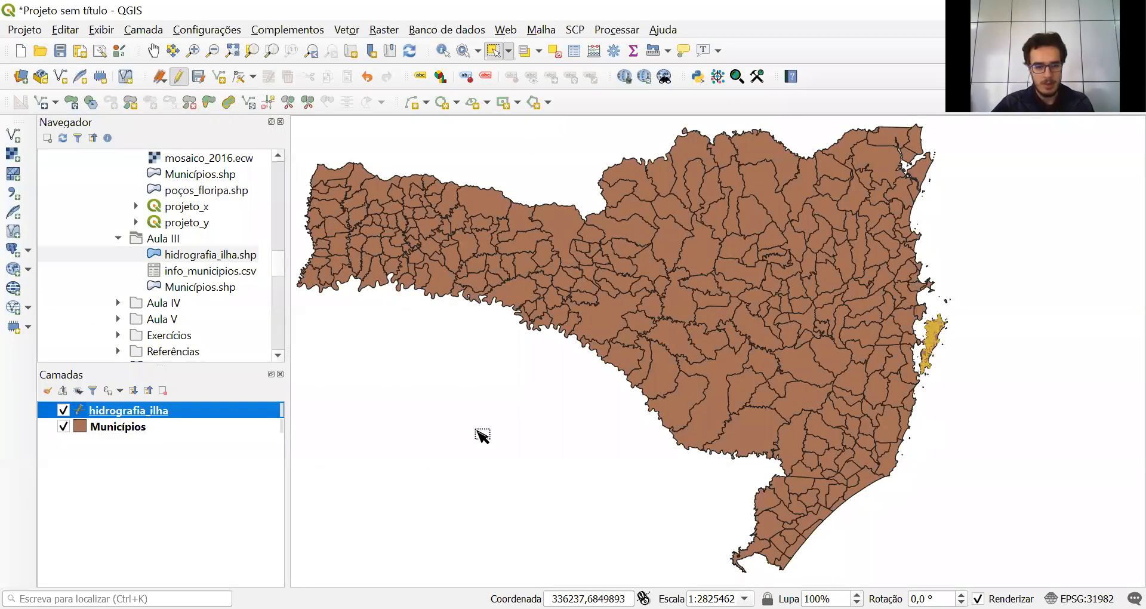
pyautogui.click(161, 428)
pyautogui.click(157, 404)
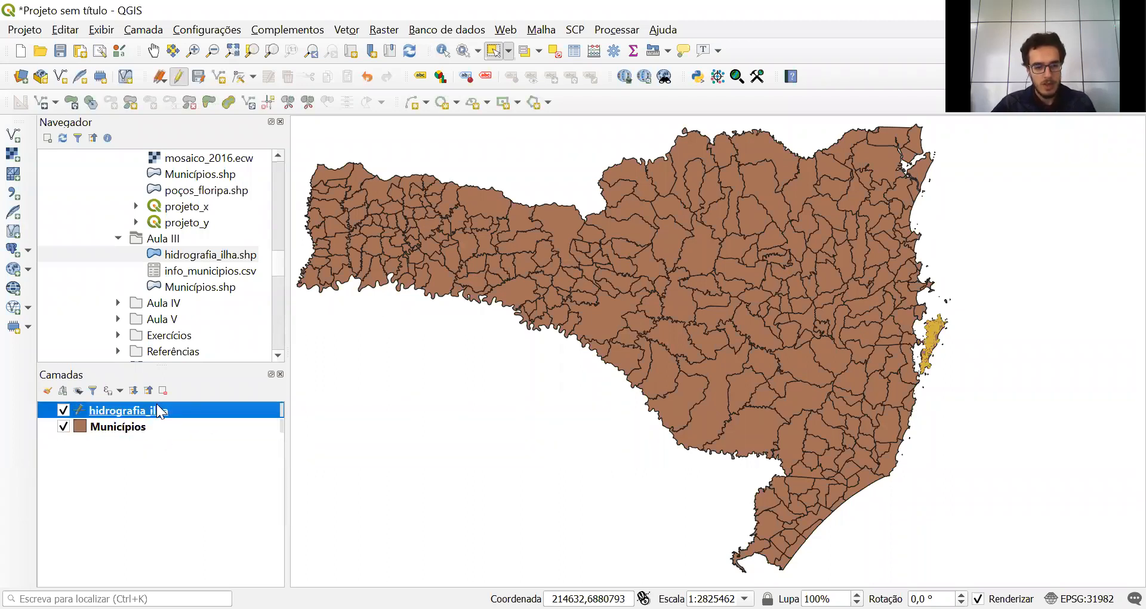
pyautogui.click(179, 78)
pyautogui.click(582, 328)
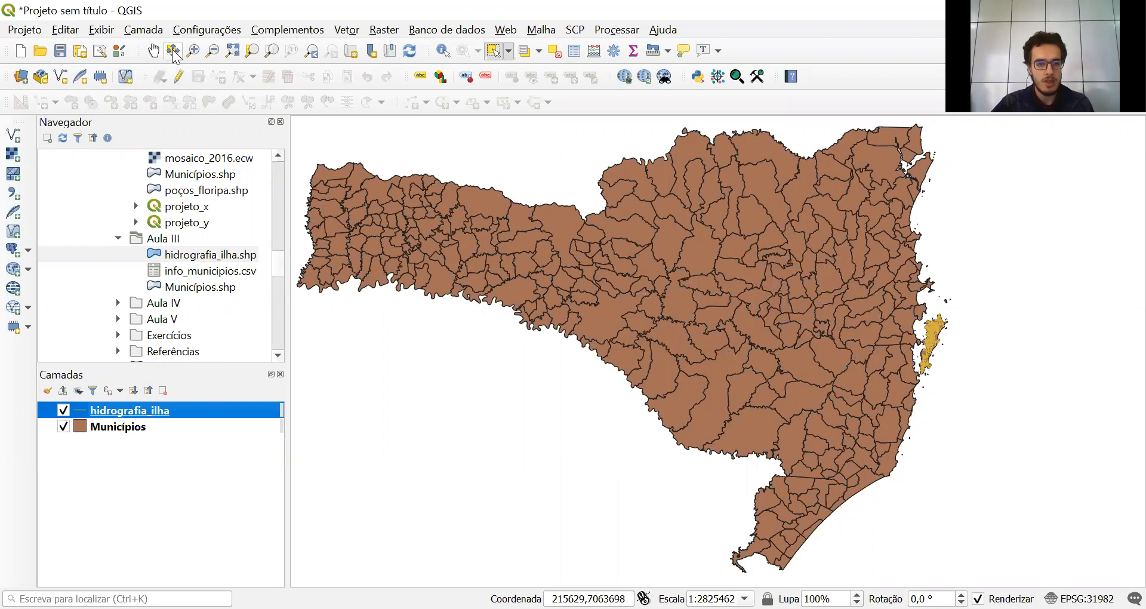
pyautogui.click(151, 52)
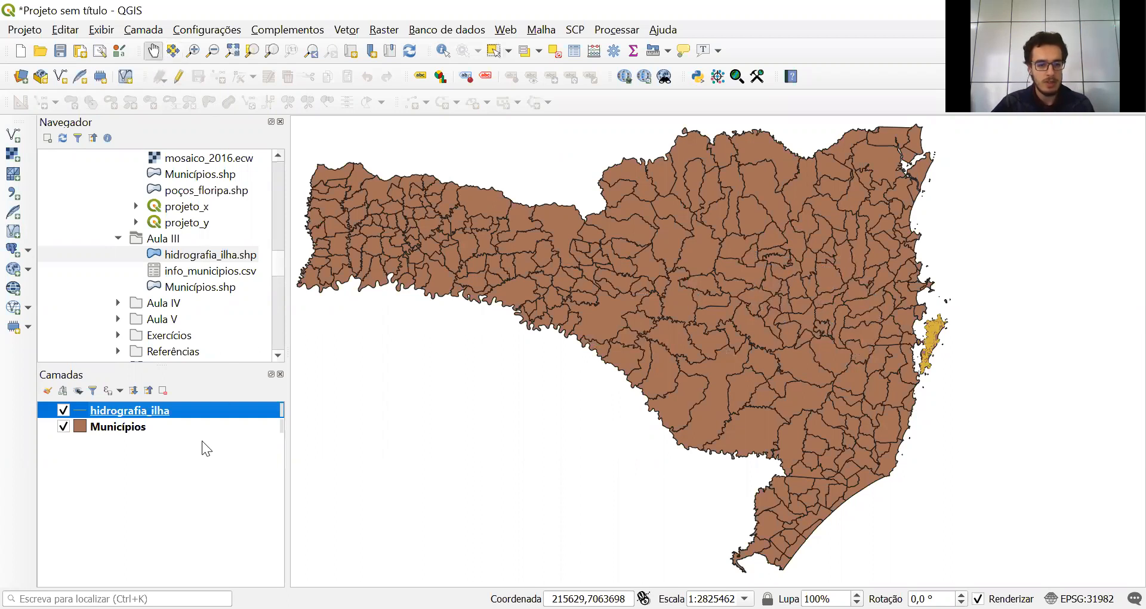
# - Open the Municípios attribute table, switch it to the form-based filter, and view the comparison options for the NOME field
pyautogui.click(154, 425)
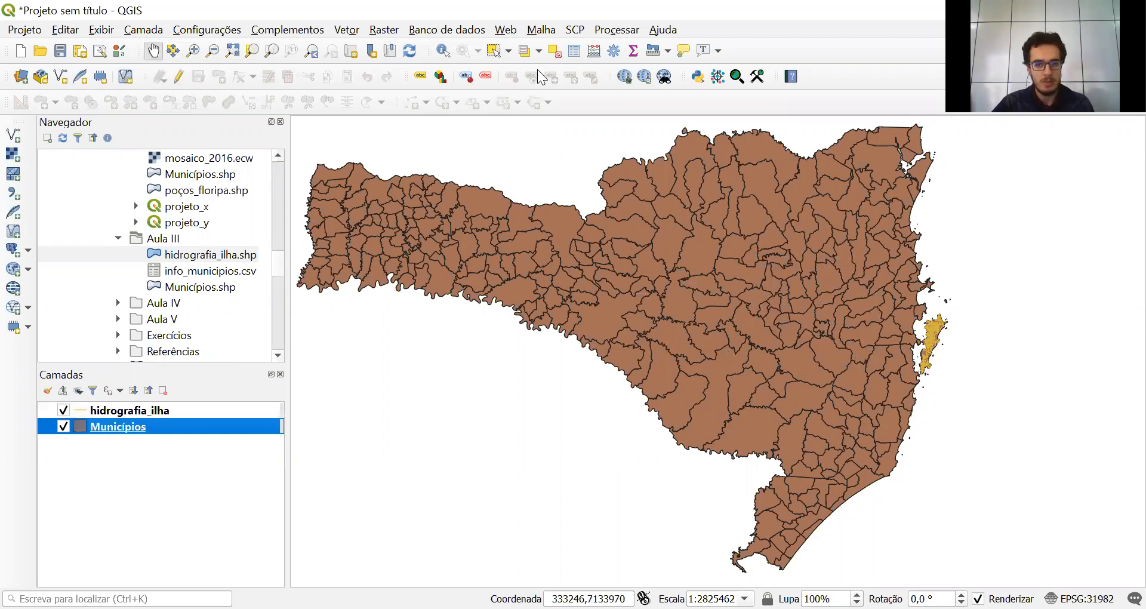
pyautogui.click(575, 52)
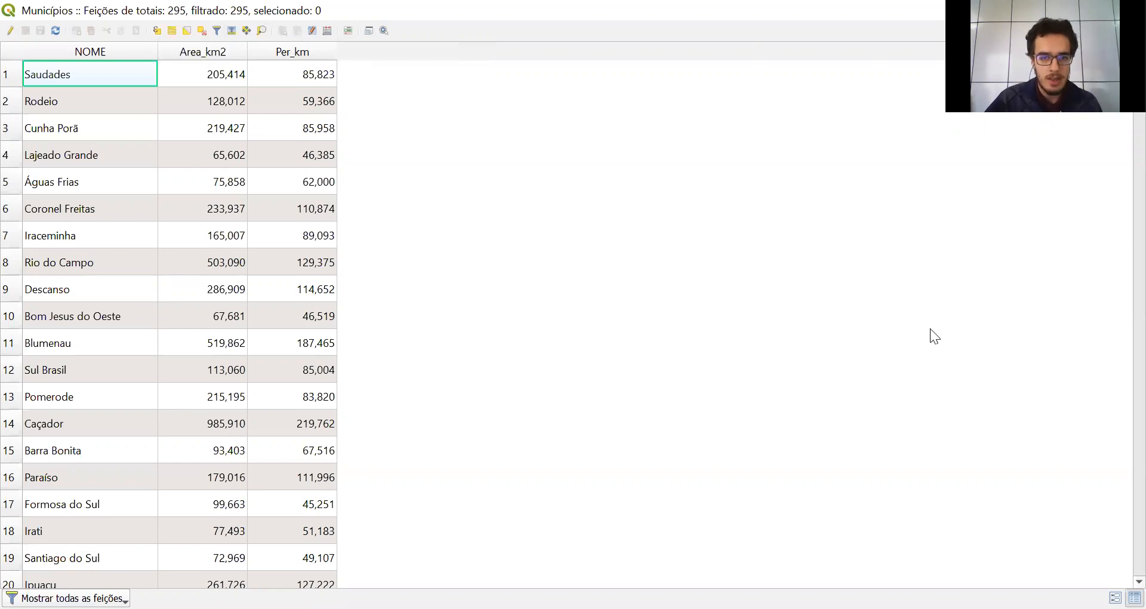
pyautogui.click(218, 31)
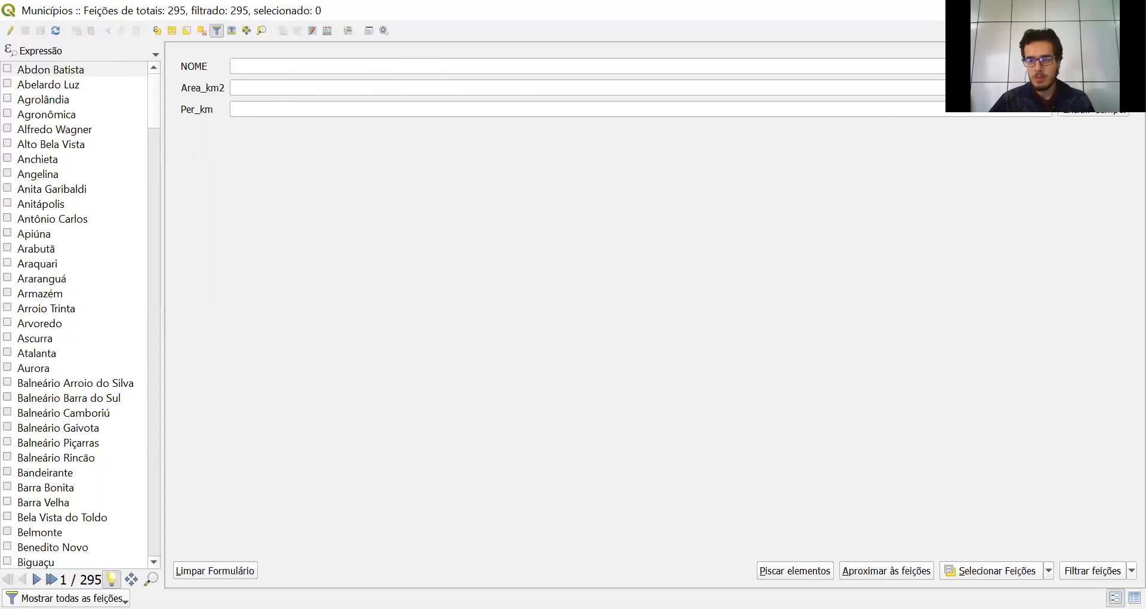
pyautogui.click(1092, 66)
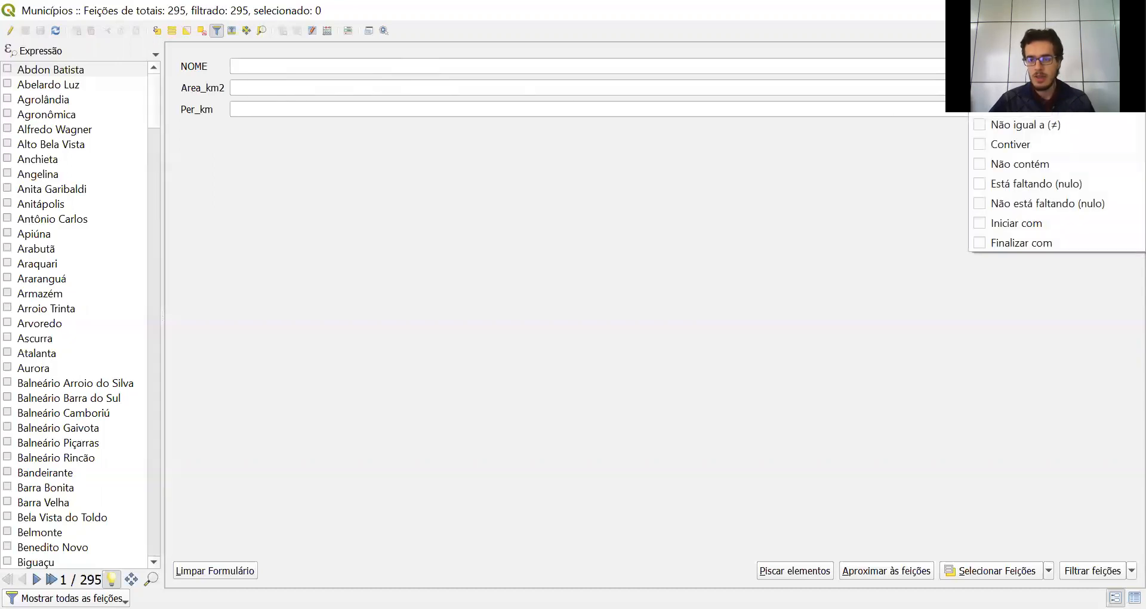
pyautogui.click(1093, 66)
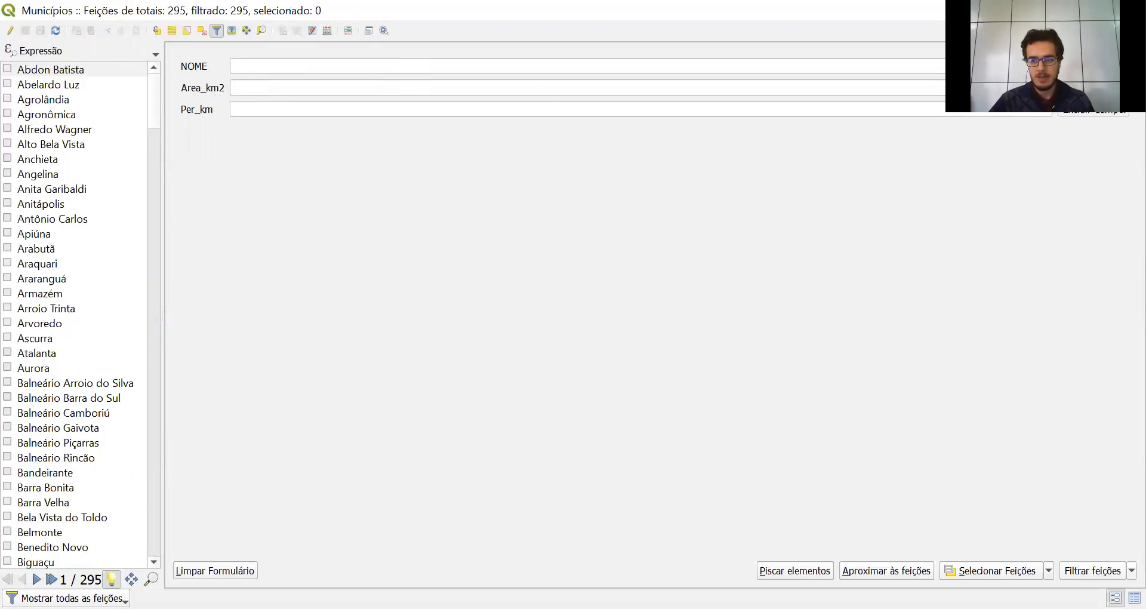
# - Select the municipalities whose Area_km2 is greater than or equal to 200 using the filter form
pyautogui.click(1093, 88)
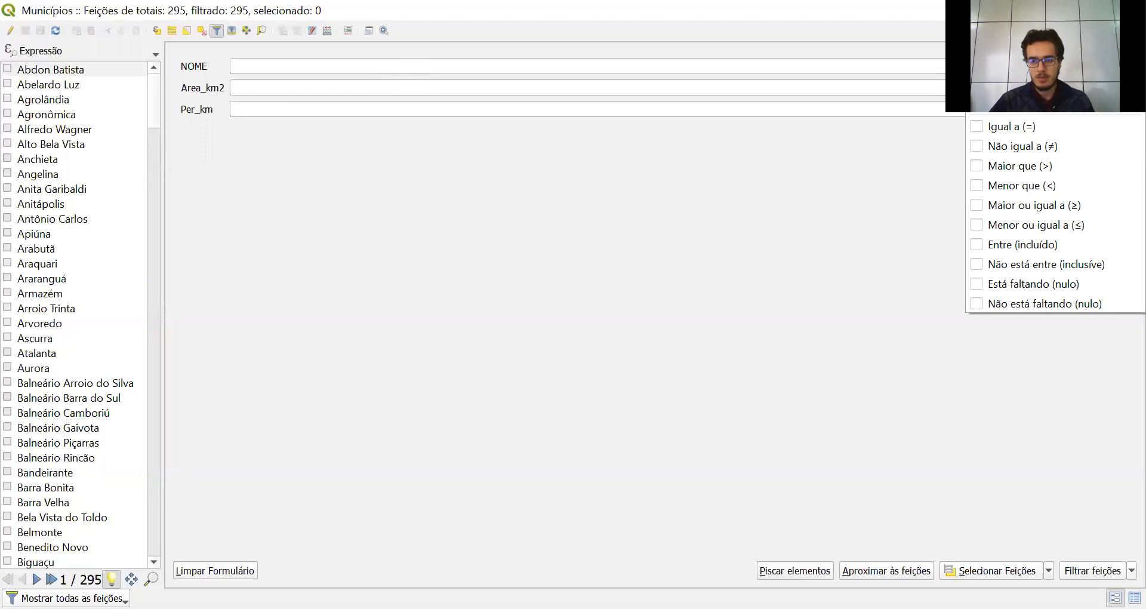
pyautogui.click(1043, 206)
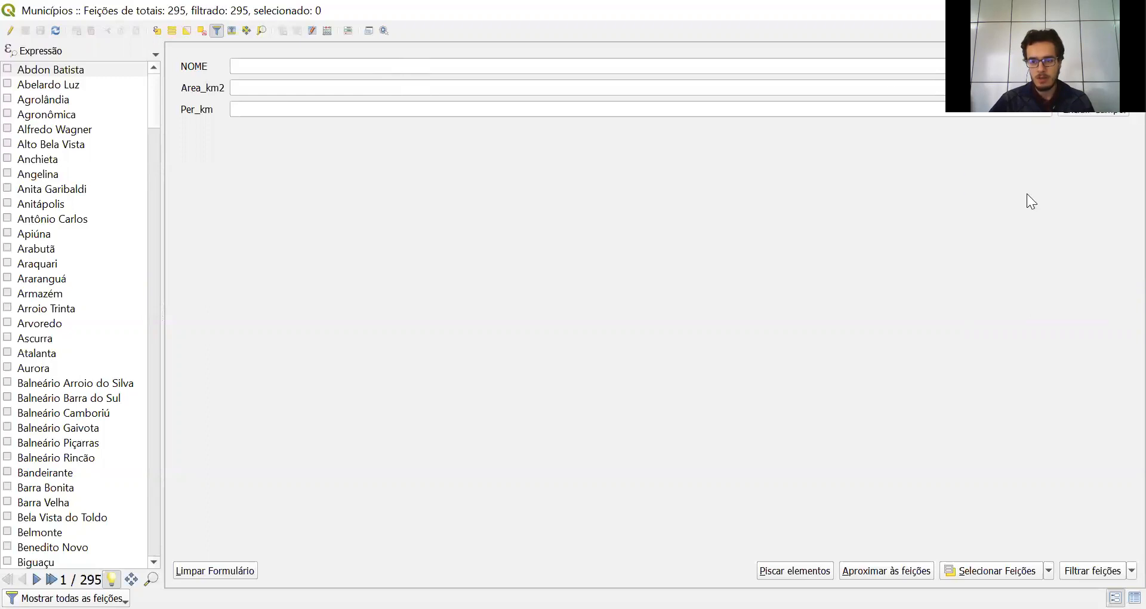
pyautogui.click(872, 88)
pyautogui.write('200')
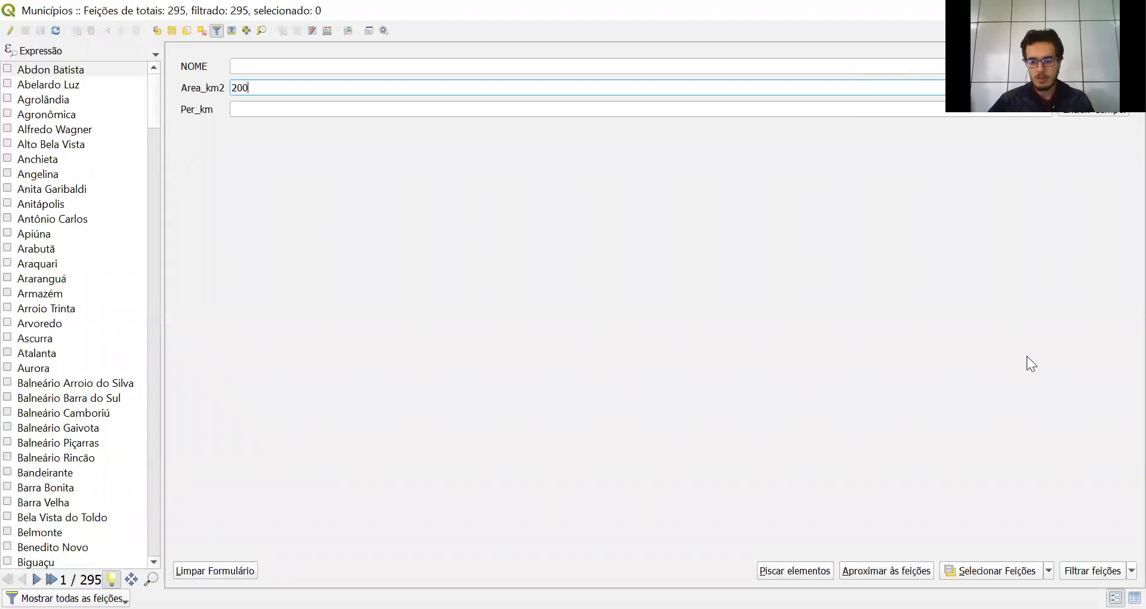
pyautogui.click(991, 570)
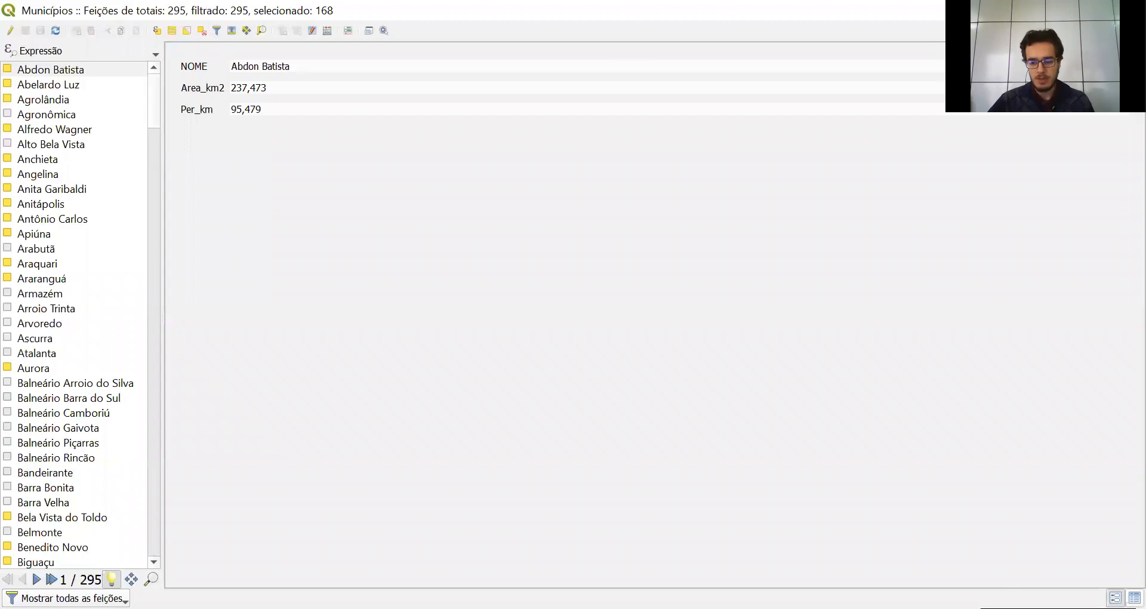
# - Bring the selected municipalities to the top of the table view and check the selection on the map
pyautogui.click(1134, 597)
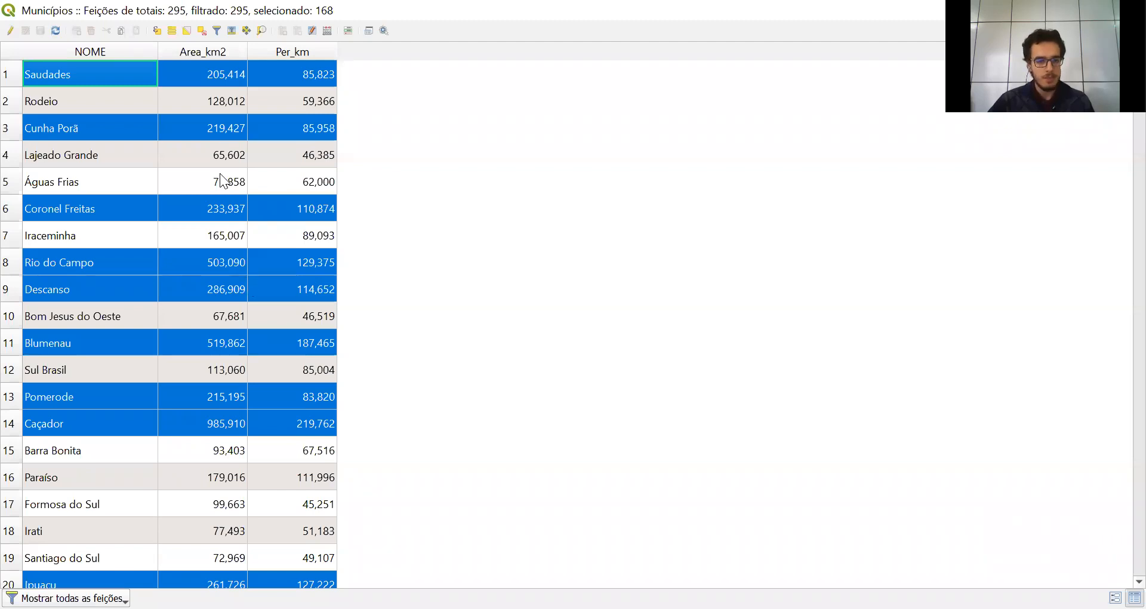
pyautogui.click(231, 30)
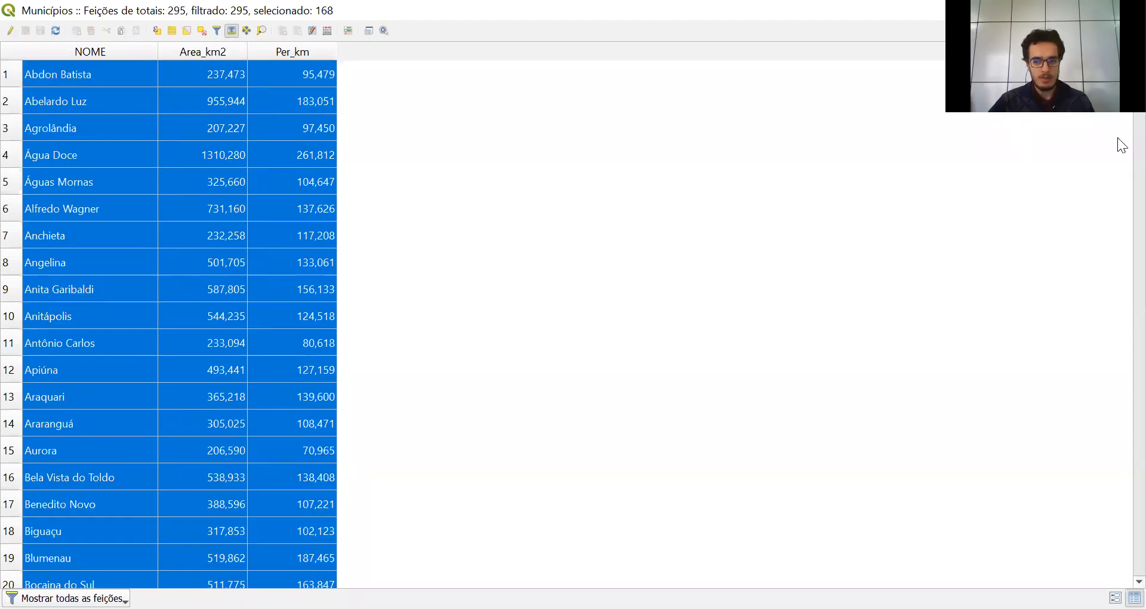
pyautogui.moveTo(1117, 137); pyautogui.dragTo(1118, 84)
pyautogui.hotkey('alt', 'Tab')
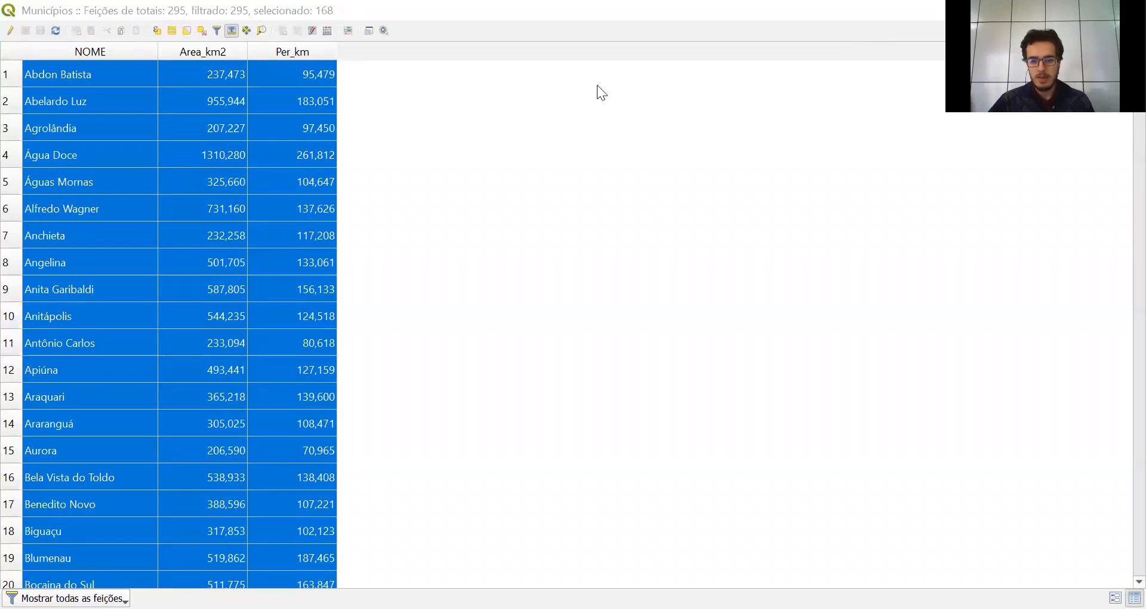
pyautogui.hotkey('alt', 'Tab')
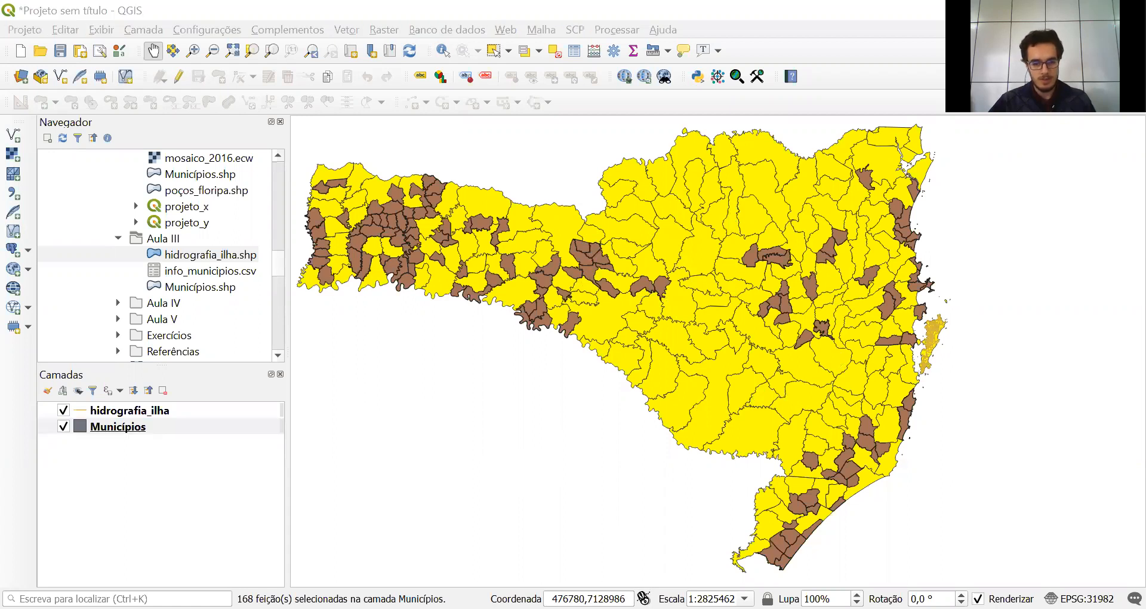
pyautogui.hotkey('alt', 'Tab')
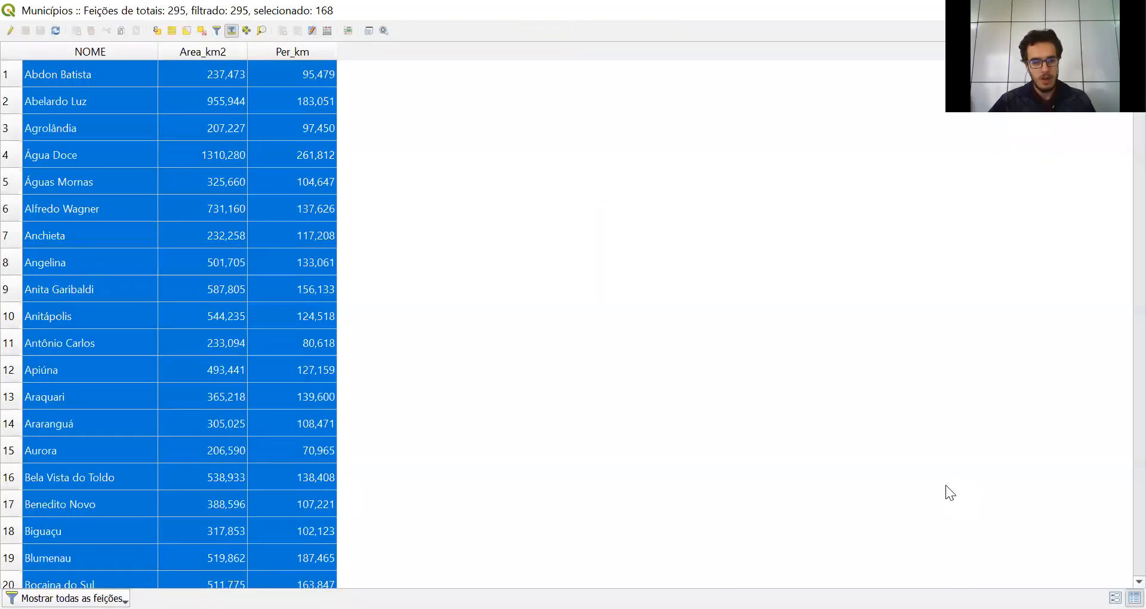
# - Clear the selection and select municipalities by the expression "Area_km2" >= 200, closing the expression dialog
pyautogui.click(203, 32)
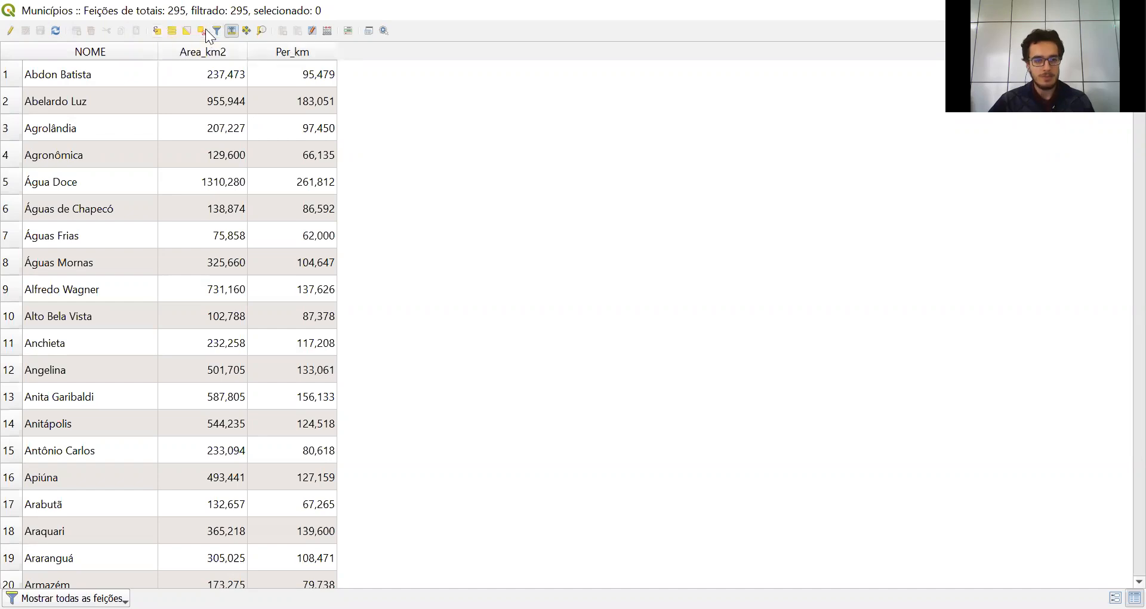
pyautogui.click(156, 30)
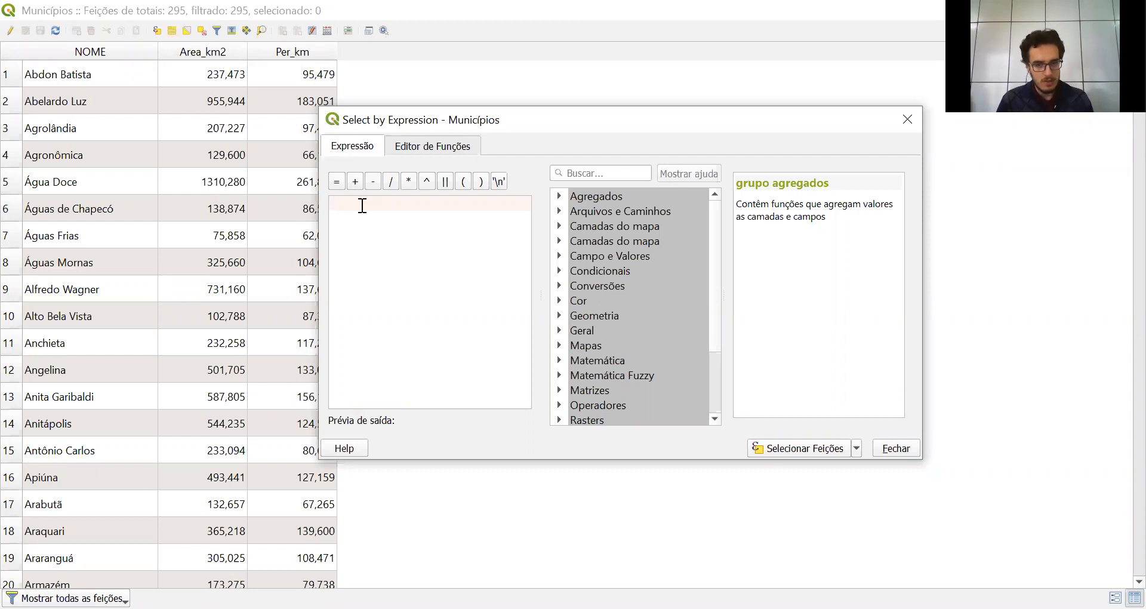
pyautogui.write('"')
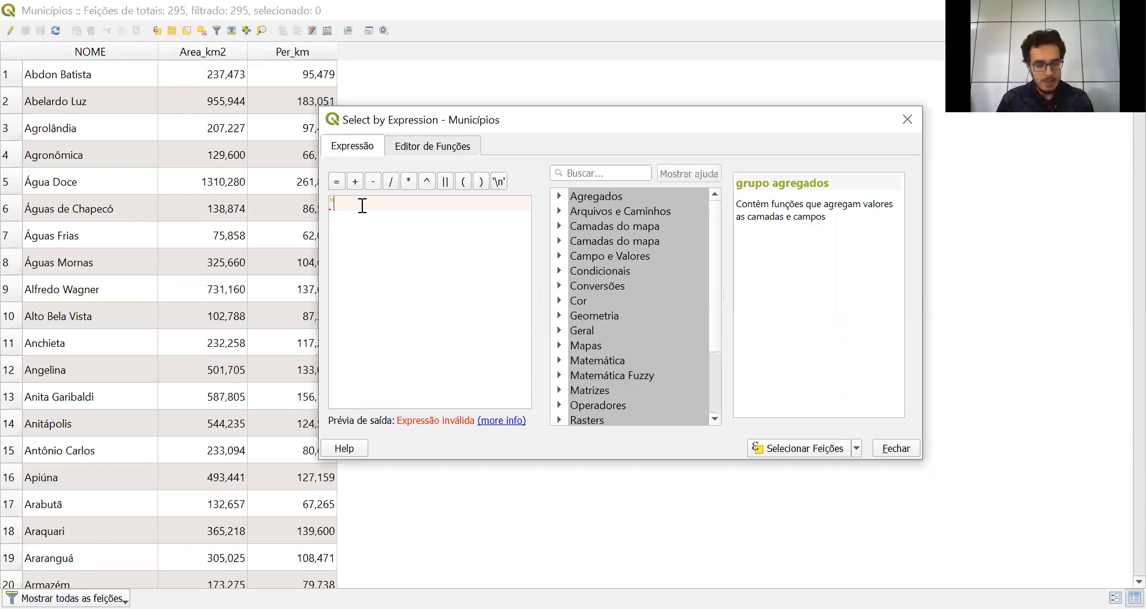
pyautogui.write('Are')
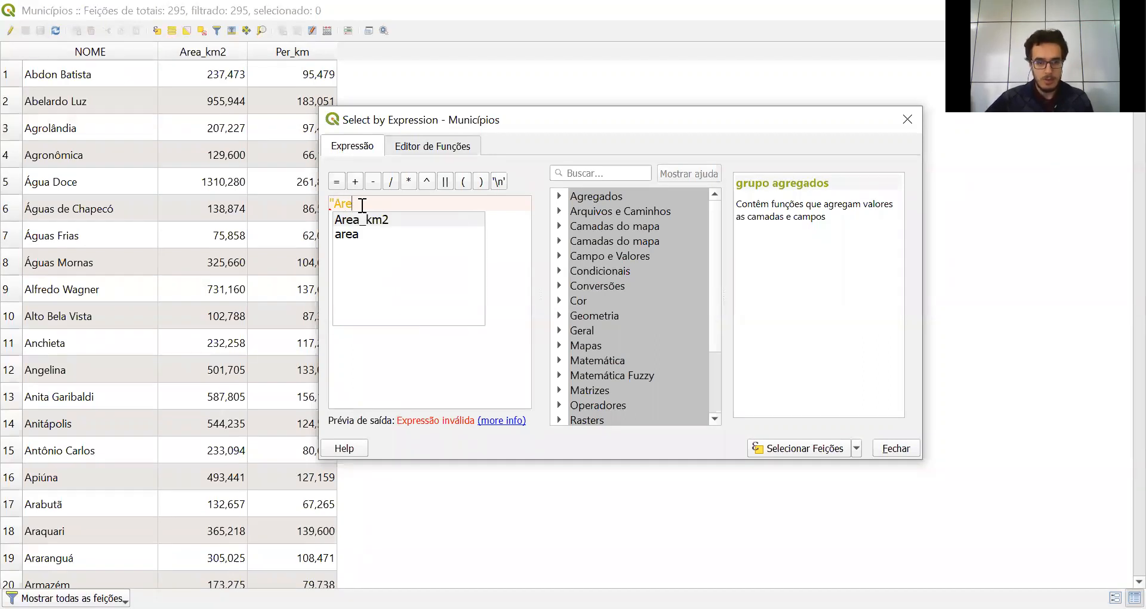
pyautogui.doubleClick(396, 223)
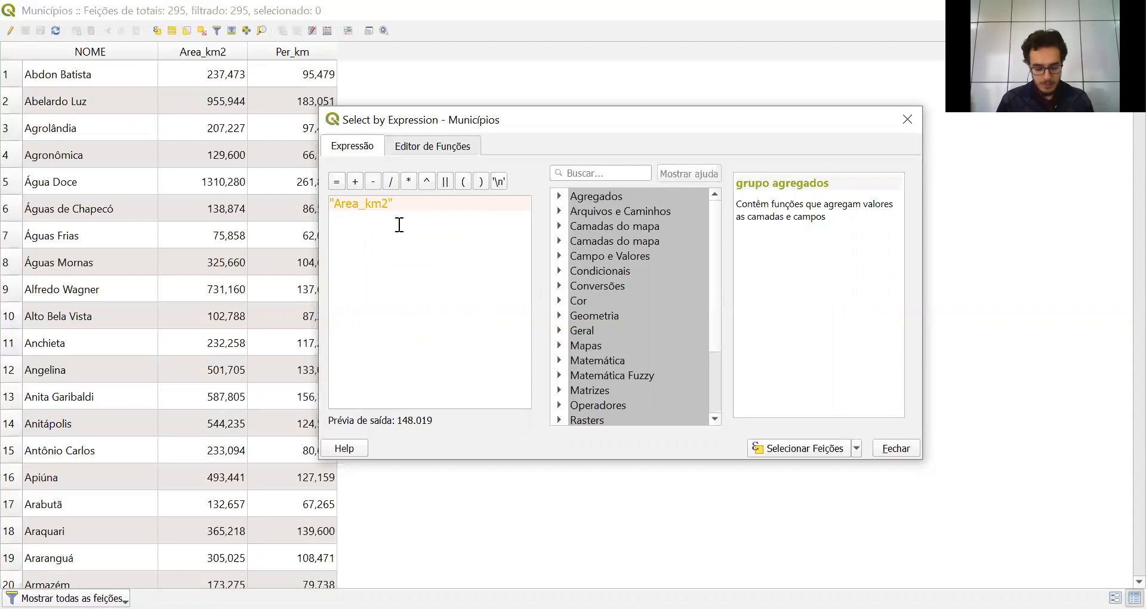
pyautogui.write('>= 200')
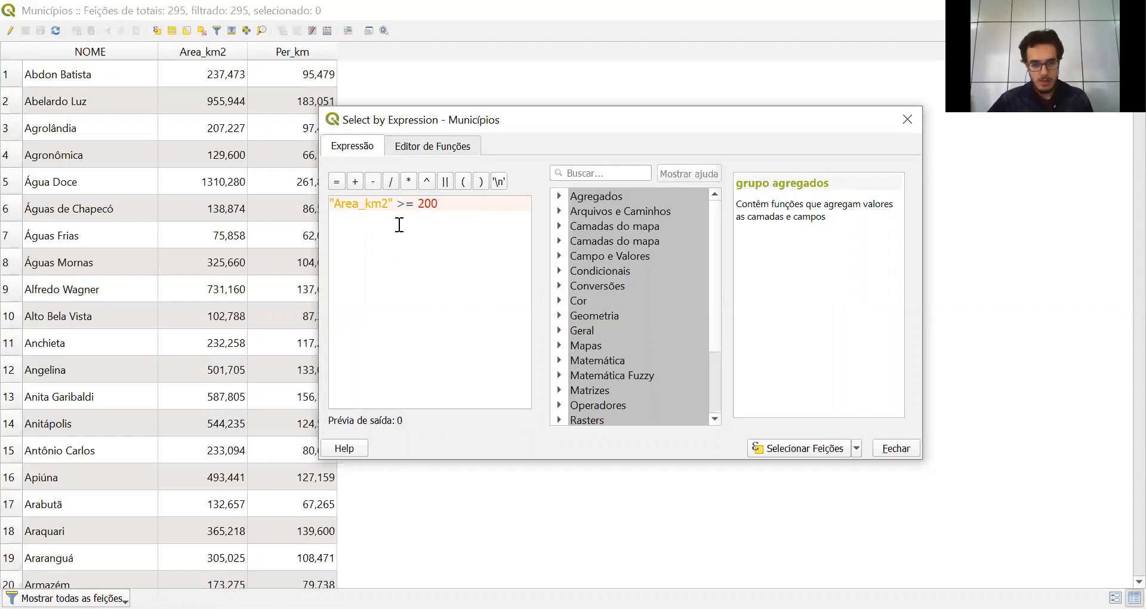
pyautogui.click(789, 449)
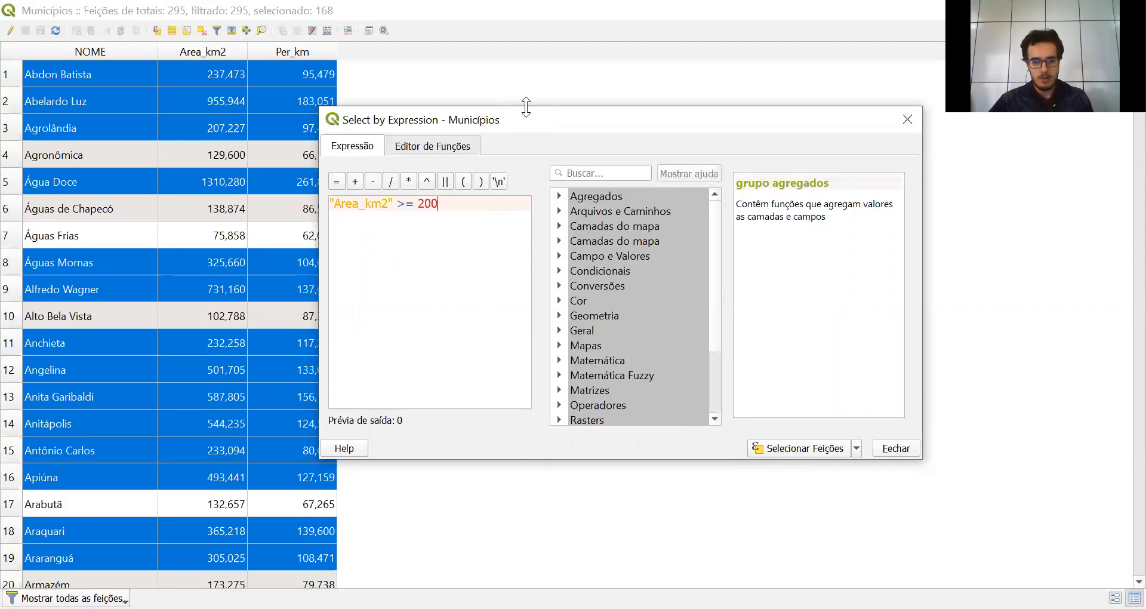
pyautogui.moveTo(526, 107); pyautogui.dragTo(523, 83)
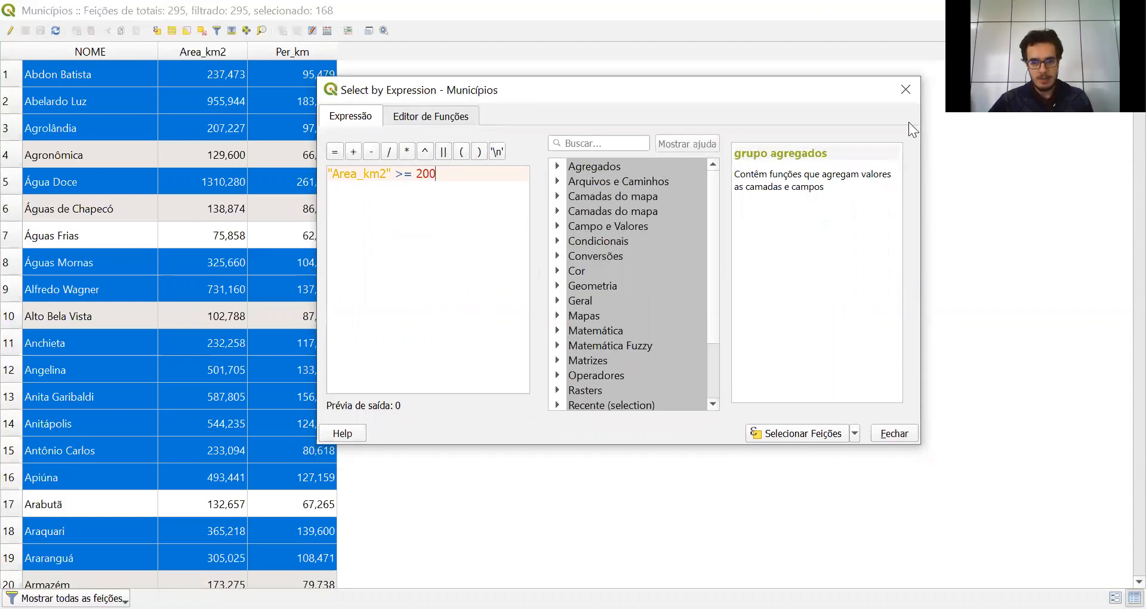
pyautogui.click(905, 91)
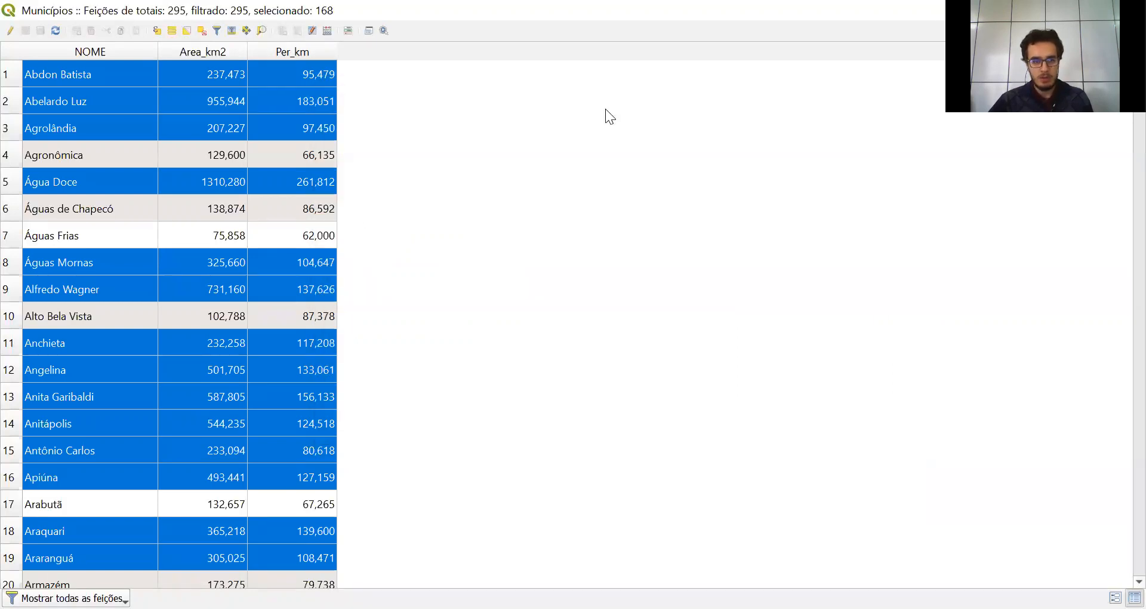
# - Clear the selection, reopen the filter form and exclude the Area_km2 condition from it
pyautogui.click(199, 30)
pyautogui.click(211, 30)
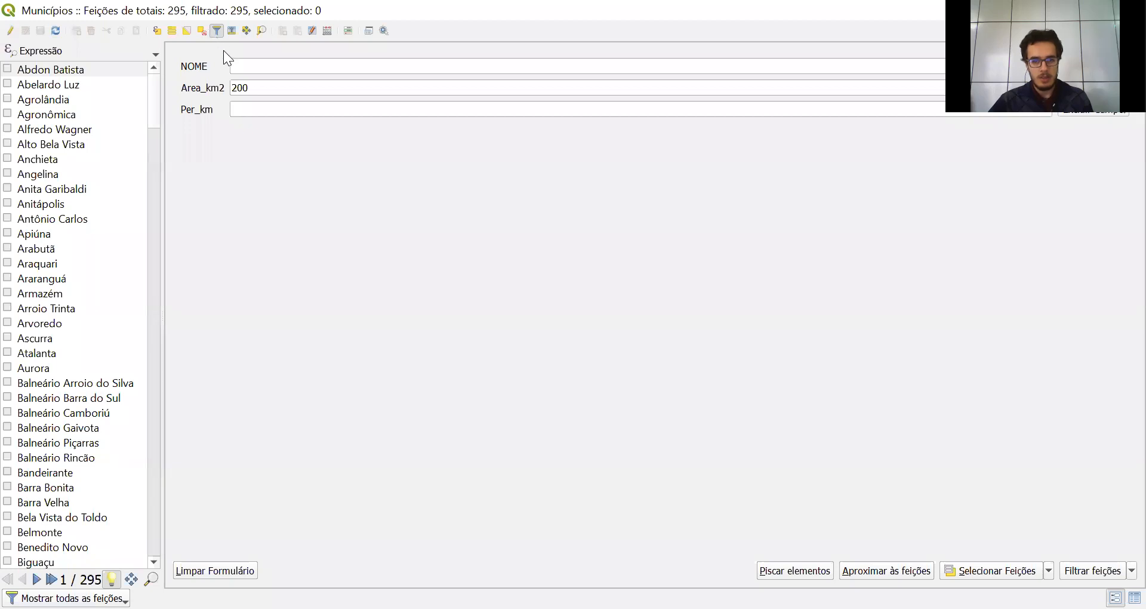
pyautogui.click(240, 65)
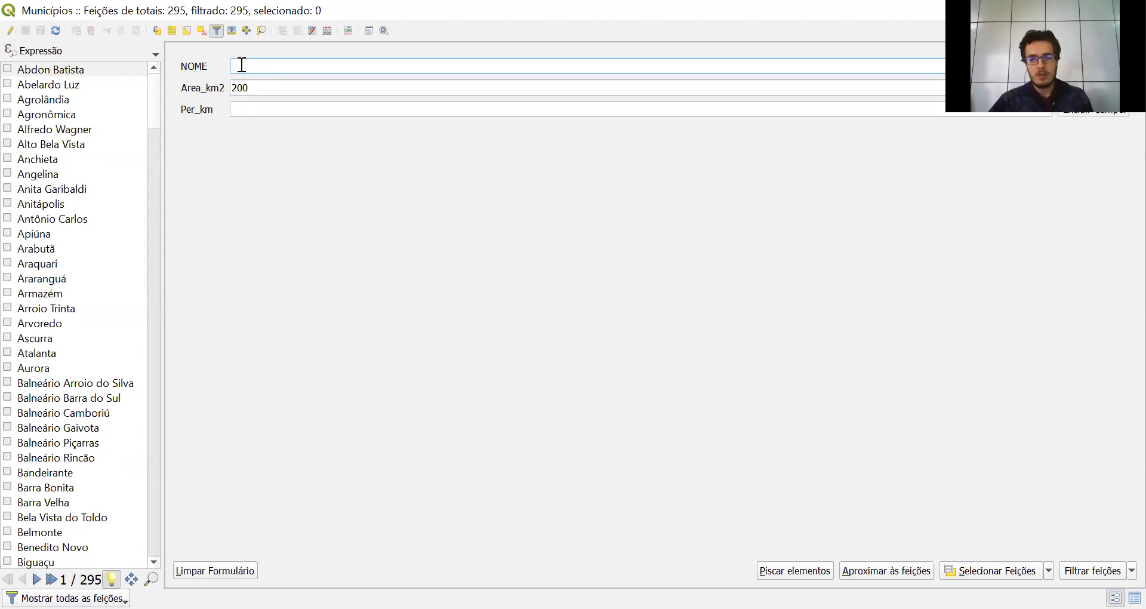
pyautogui.click(1092, 87)
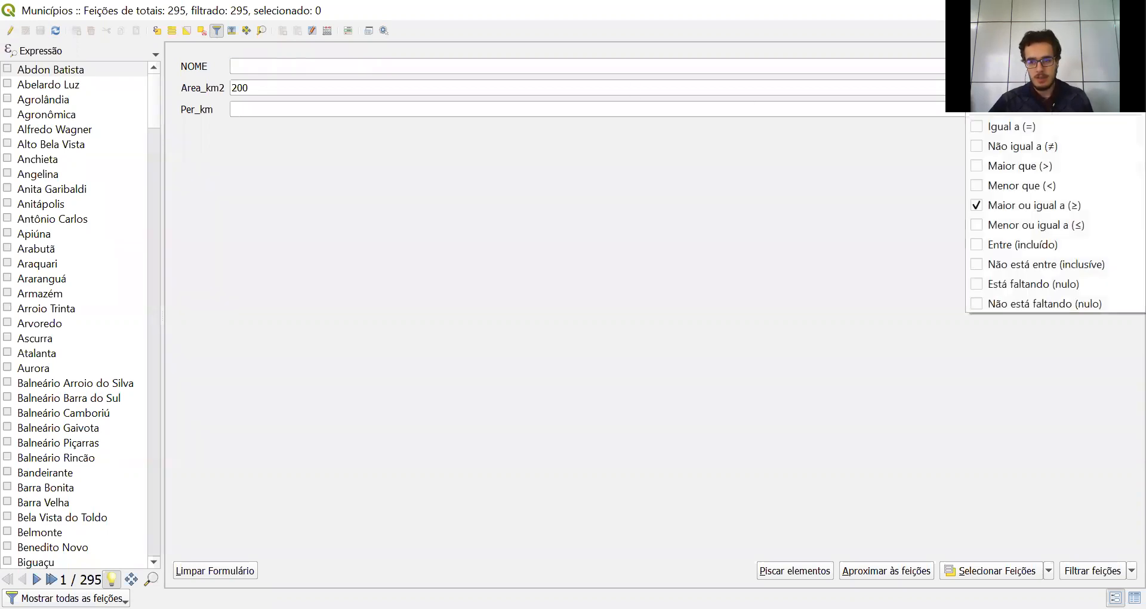
pyautogui.click(1087, 106)
# - Select the municipality whose NOME equals Florianópolis in the filter form and bring it to the top of the table view
pyautogui.click(1086, 66)
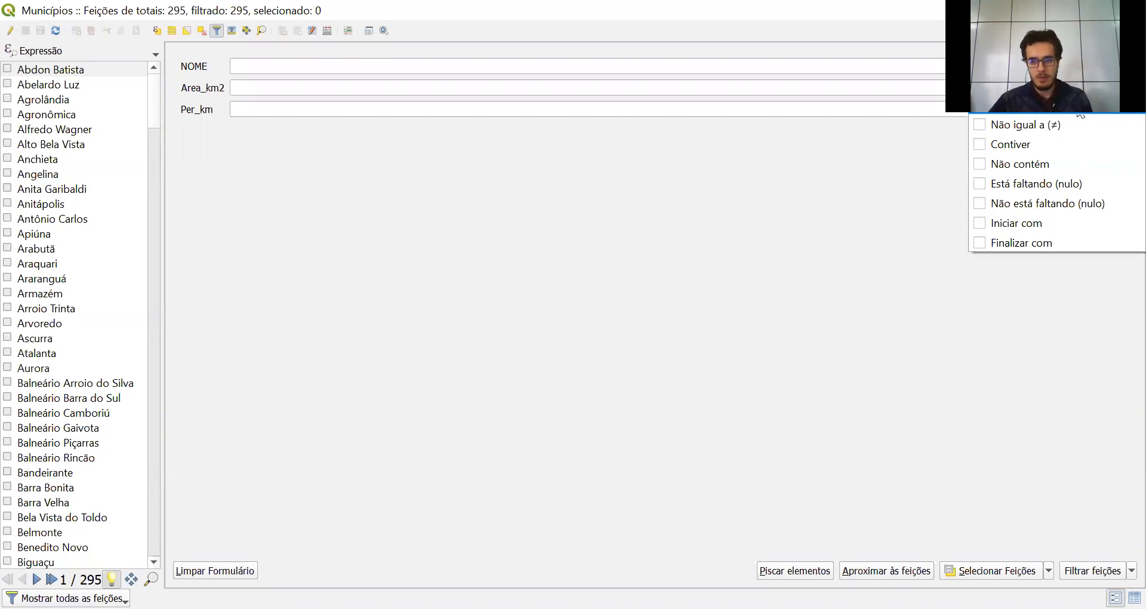
pyautogui.click(1080, 114)
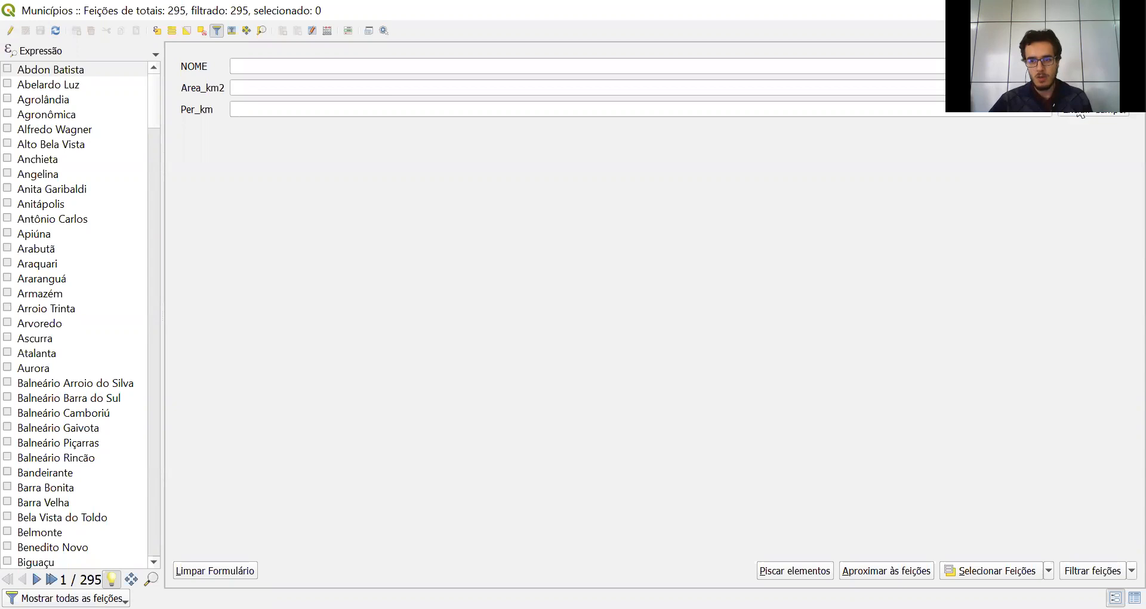
pyautogui.click(810, 67)
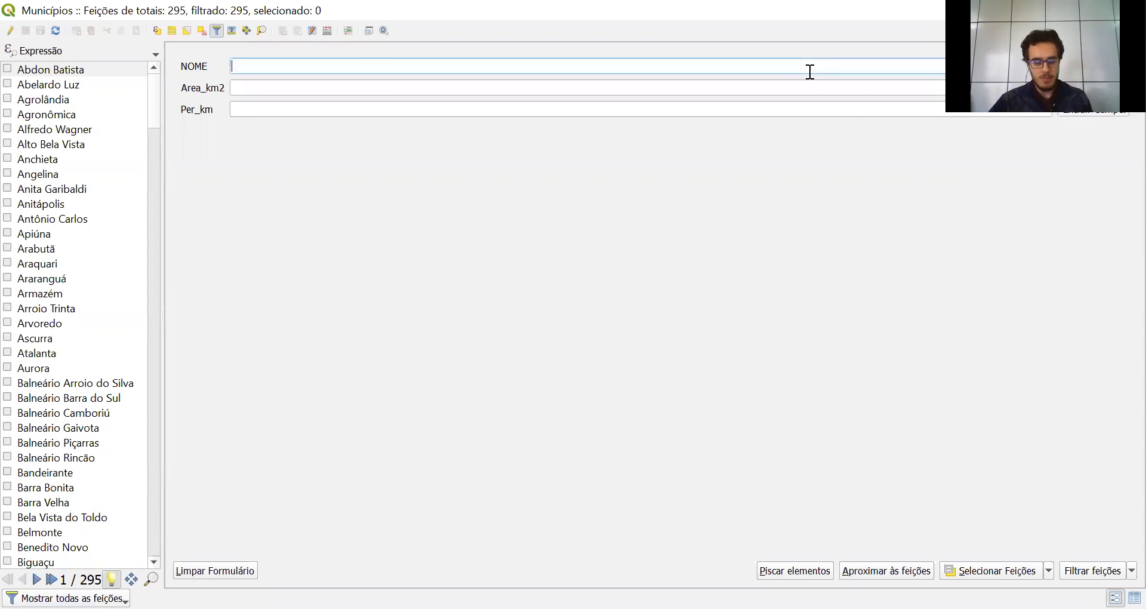
pyautogui.write('Flo')
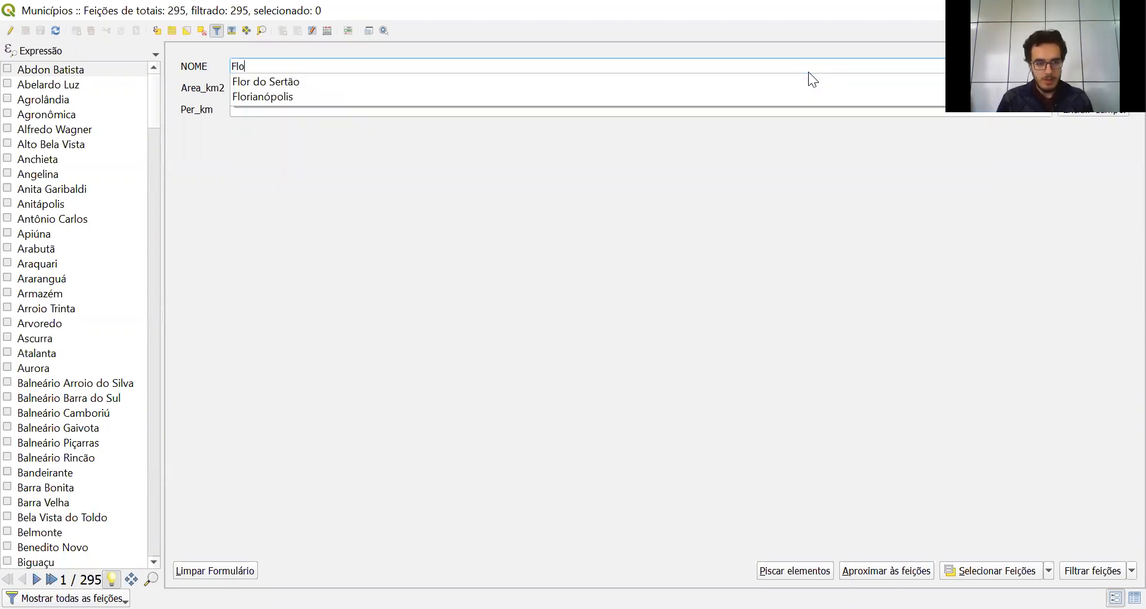
pyautogui.write('r')
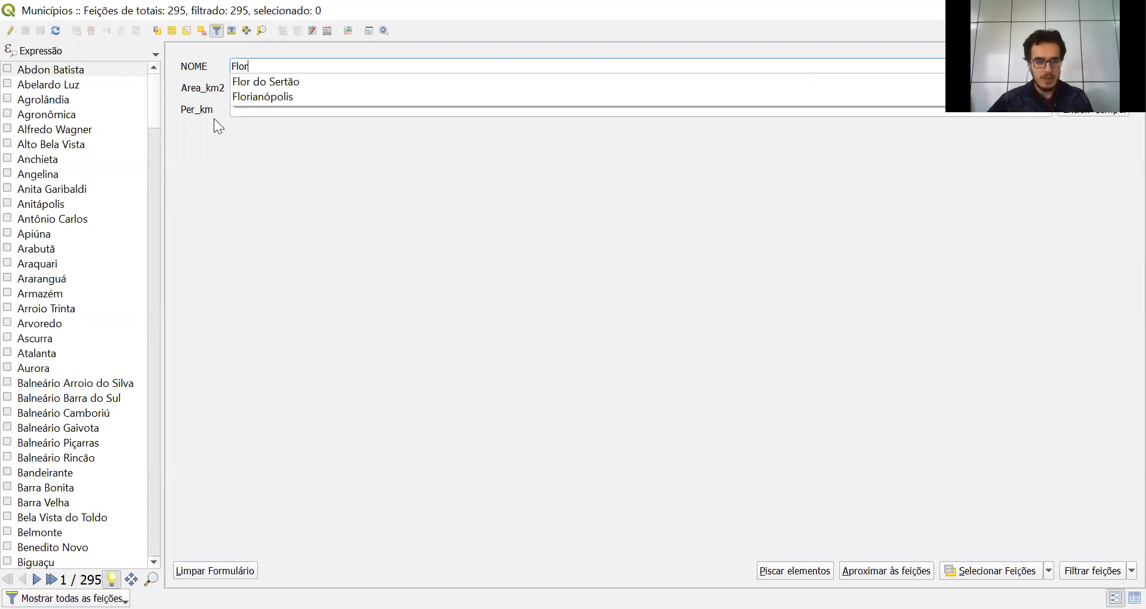
pyautogui.click(238, 97)
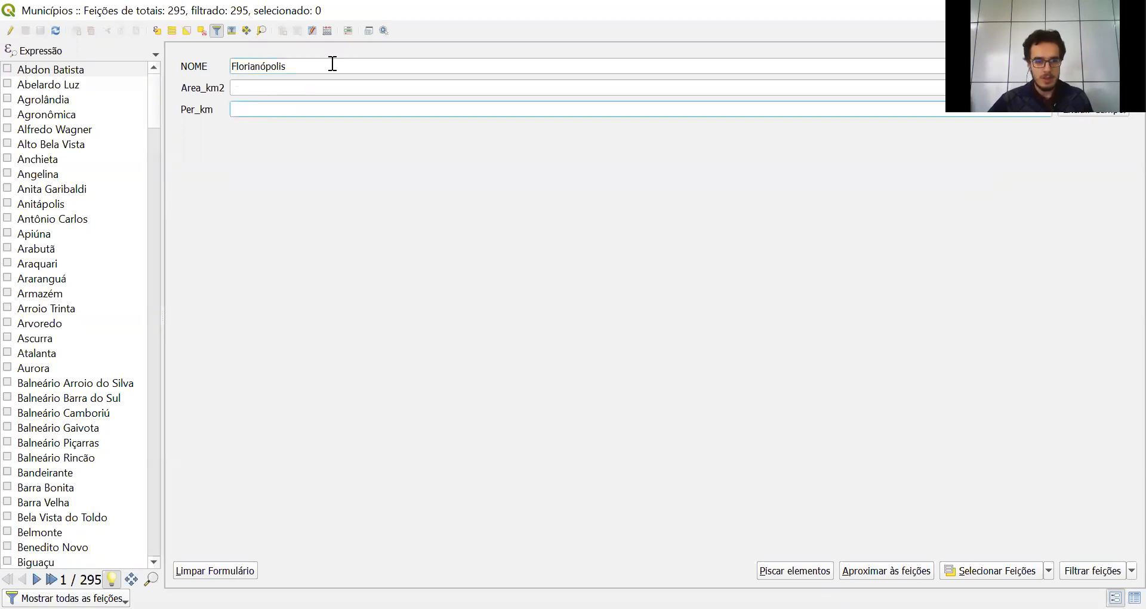
pyautogui.press('Return')
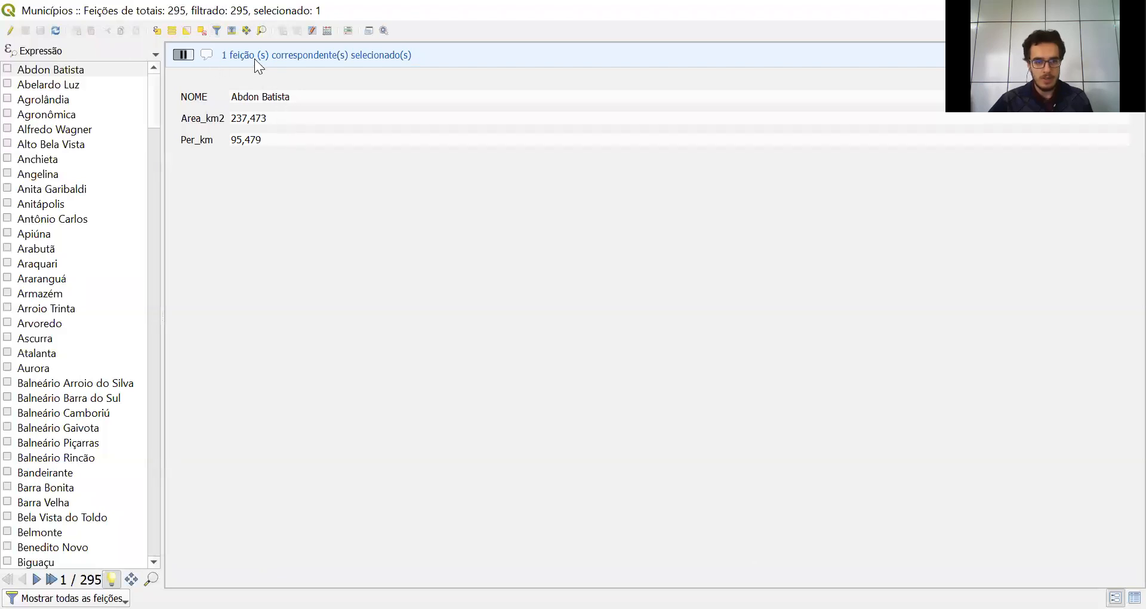
pyautogui.click(1134, 598)
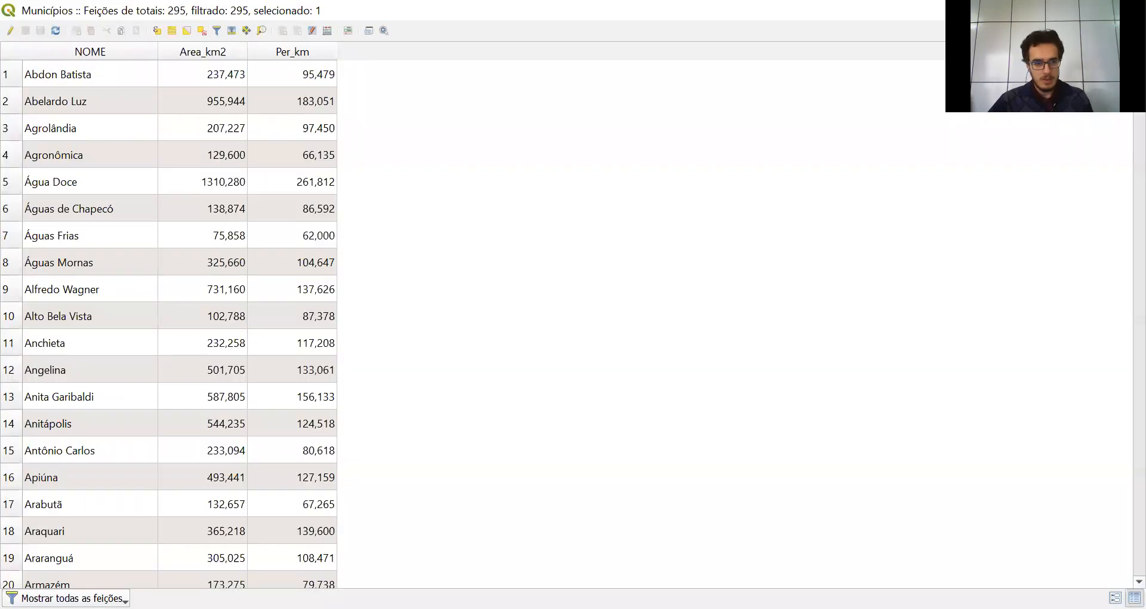
pyautogui.click(232, 31)
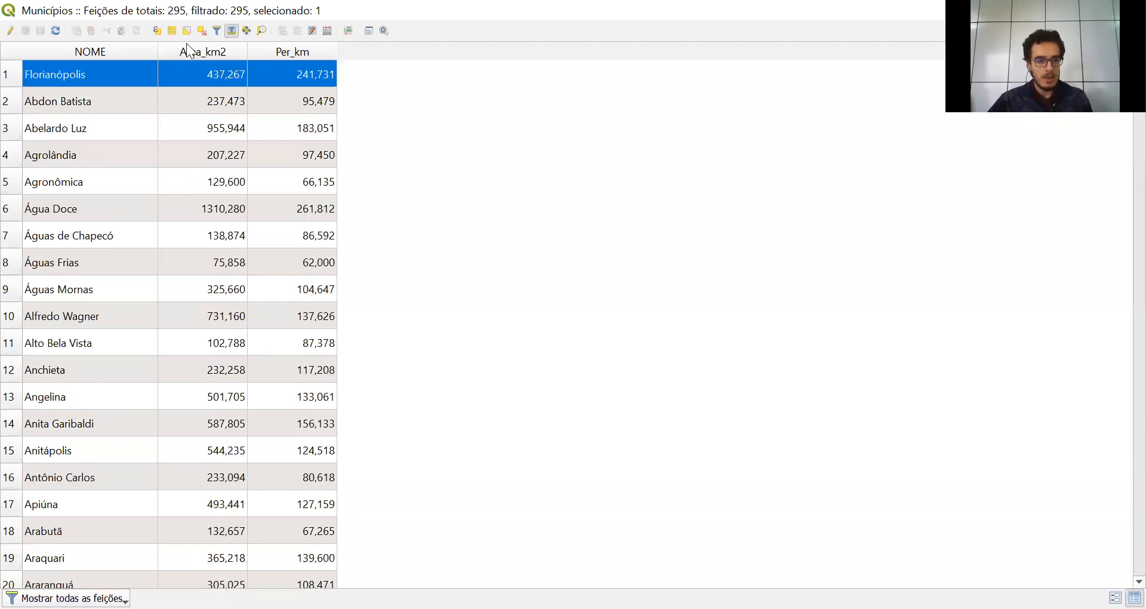
# - Change the NOME filter value to lowercase florianópolis, select the matching municipality and view it in the table
pyautogui.click(214, 31)
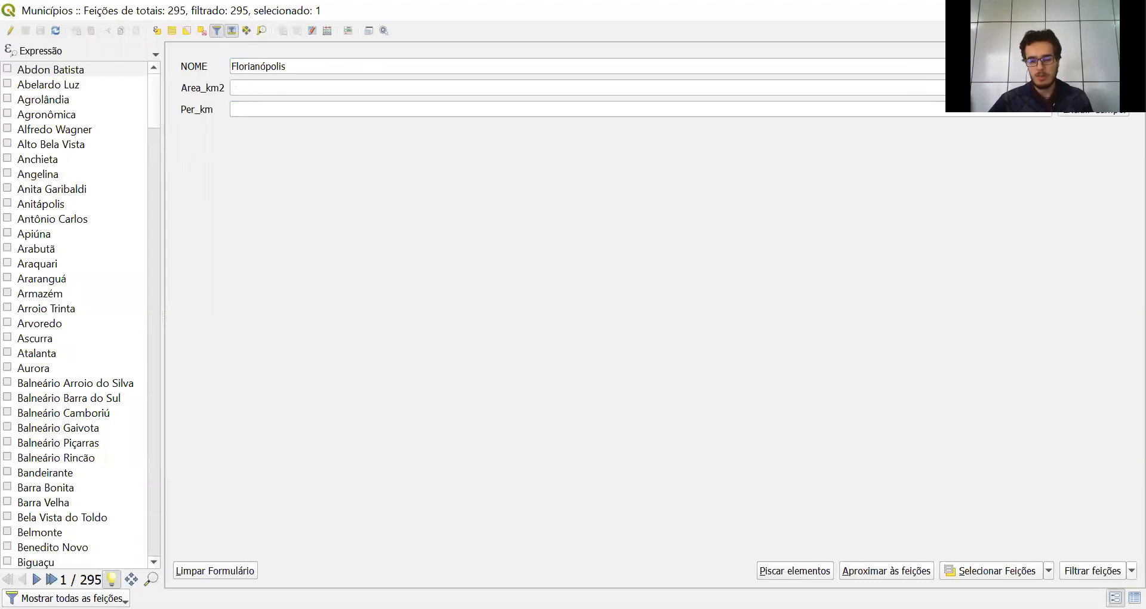
pyautogui.click(234, 60)
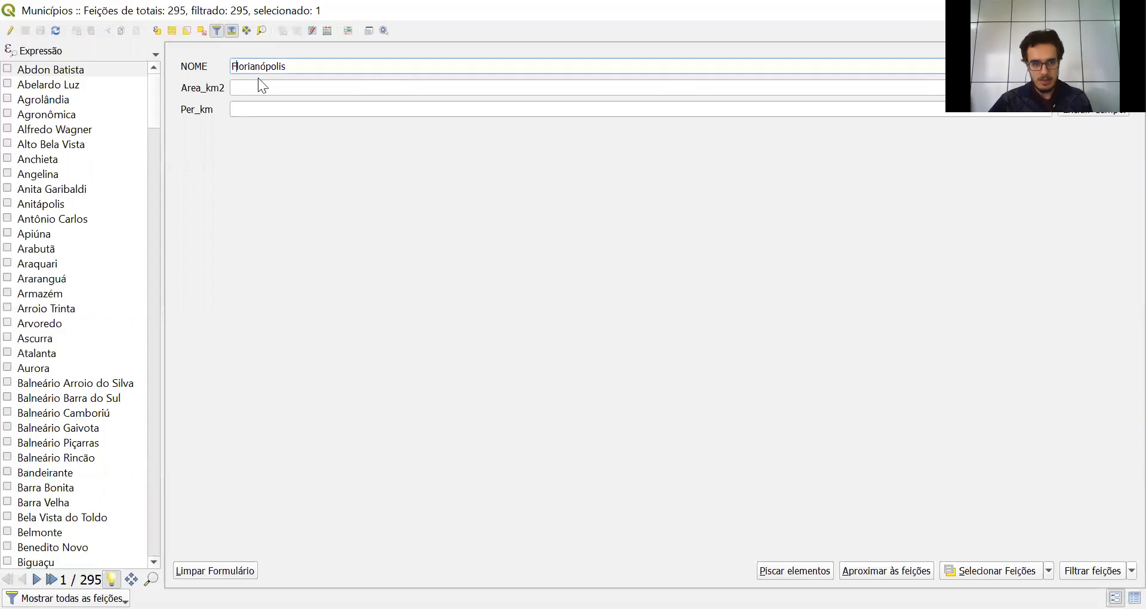
pyautogui.press('BackSpace')
pyautogui.write('f')
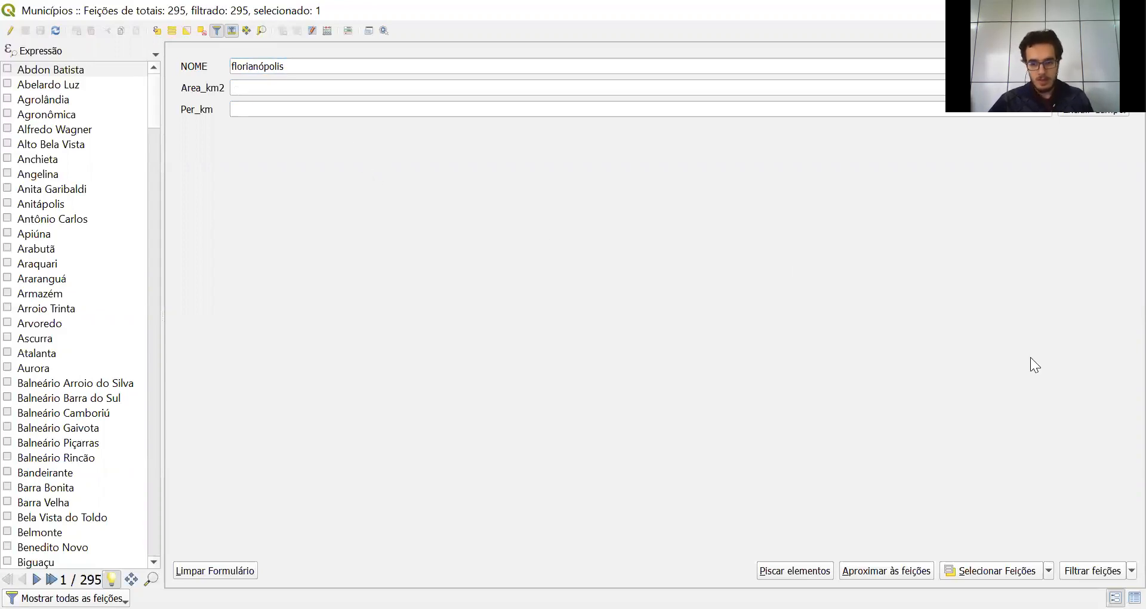
pyautogui.click(997, 572)
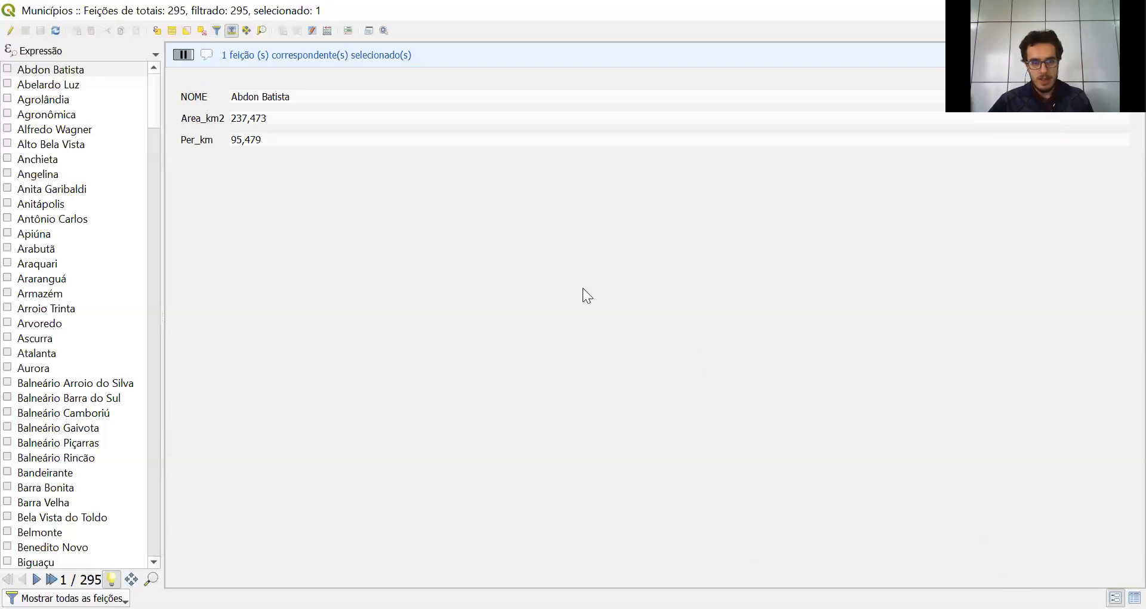
pyautogui.click(231, 30)
pyautogui.click(232, 30)
pyautogui.click(231, 30)
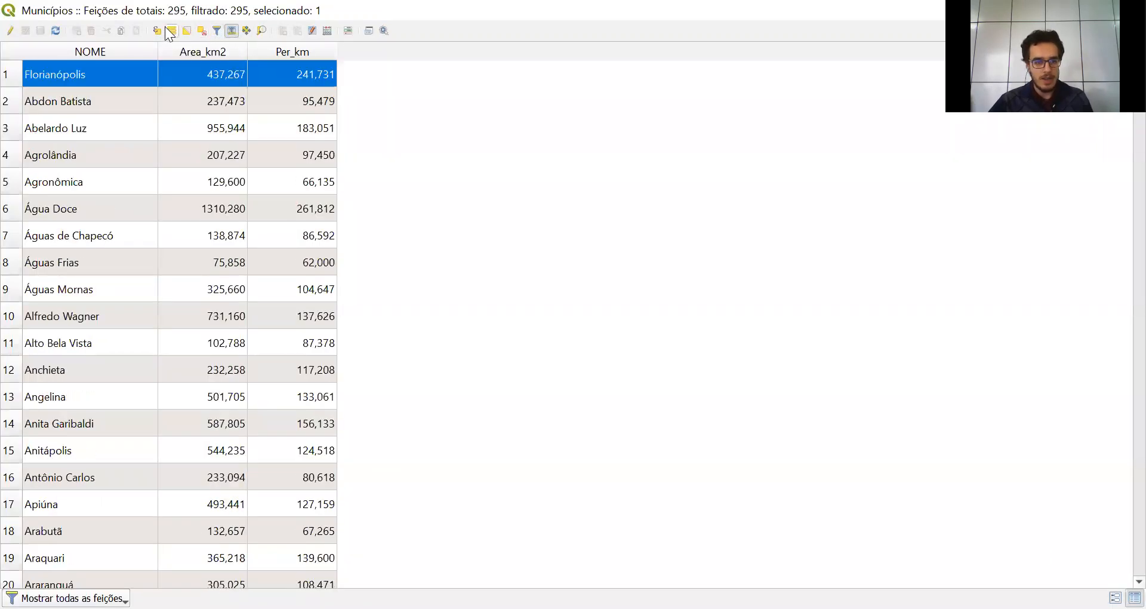
# - Clear the municipality selection, return to the table view and close the Municípios attribute table
pyautogui.click(213, 34)
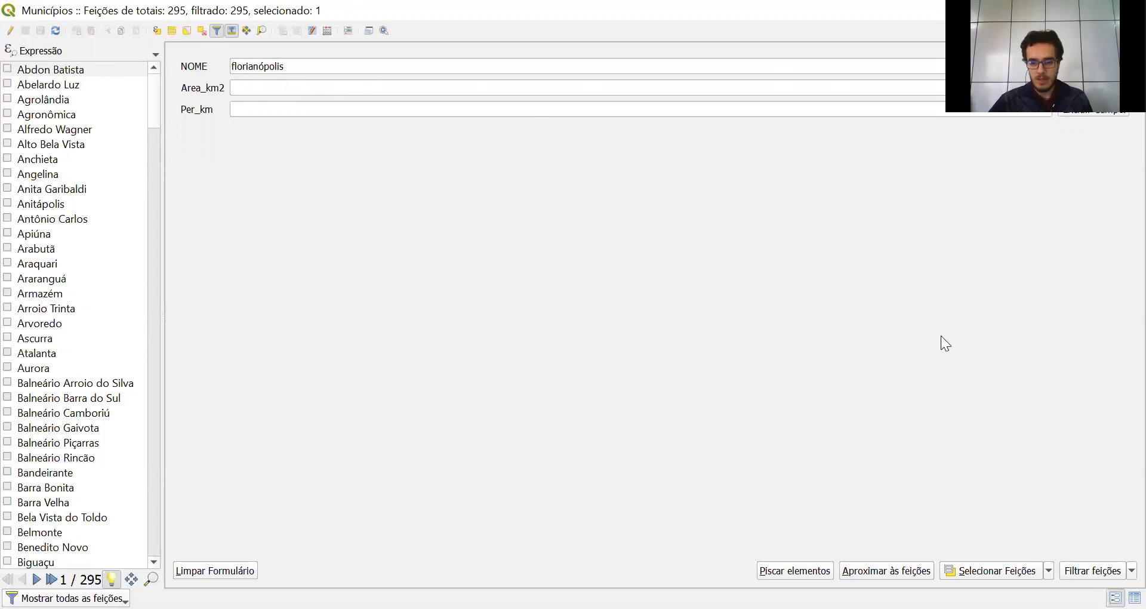
pyautogui.press('Return')
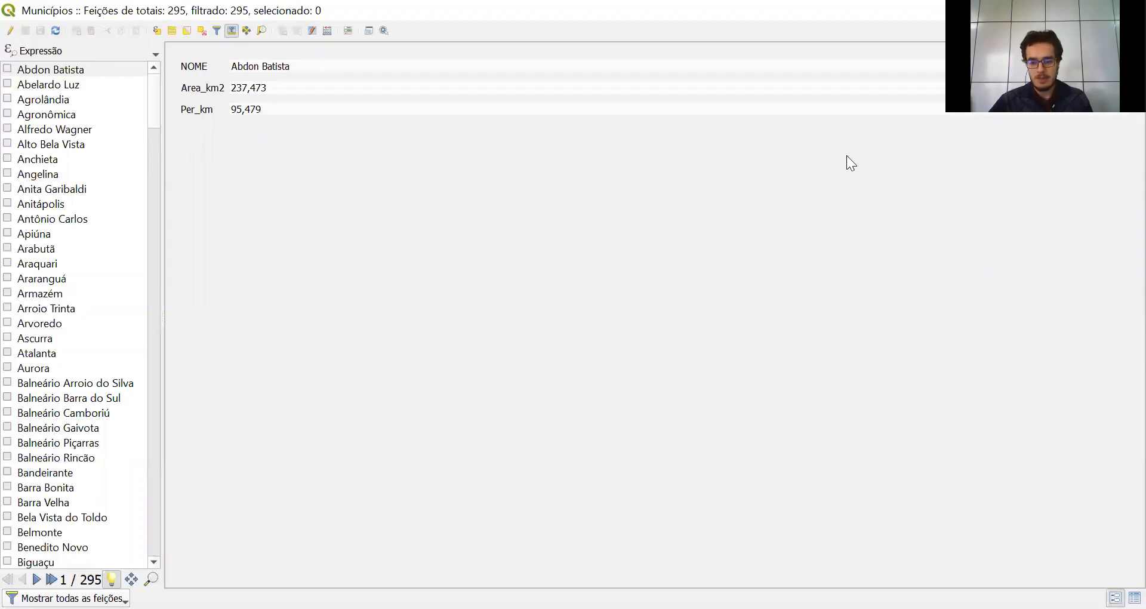
pyautogui.click(1134, 597)
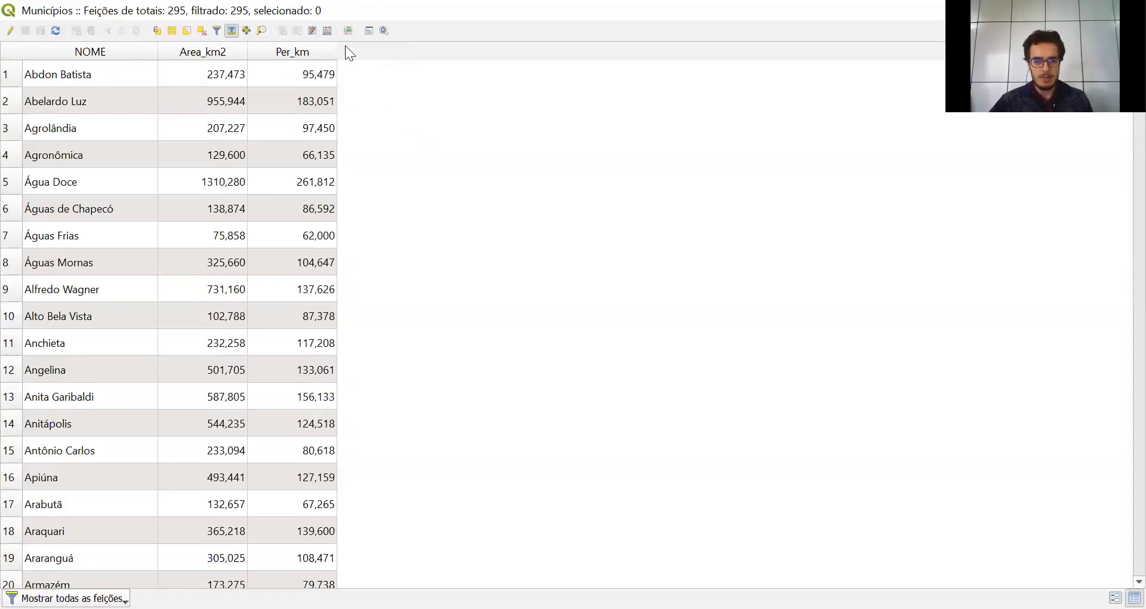
pyautogui.click(218, 31)
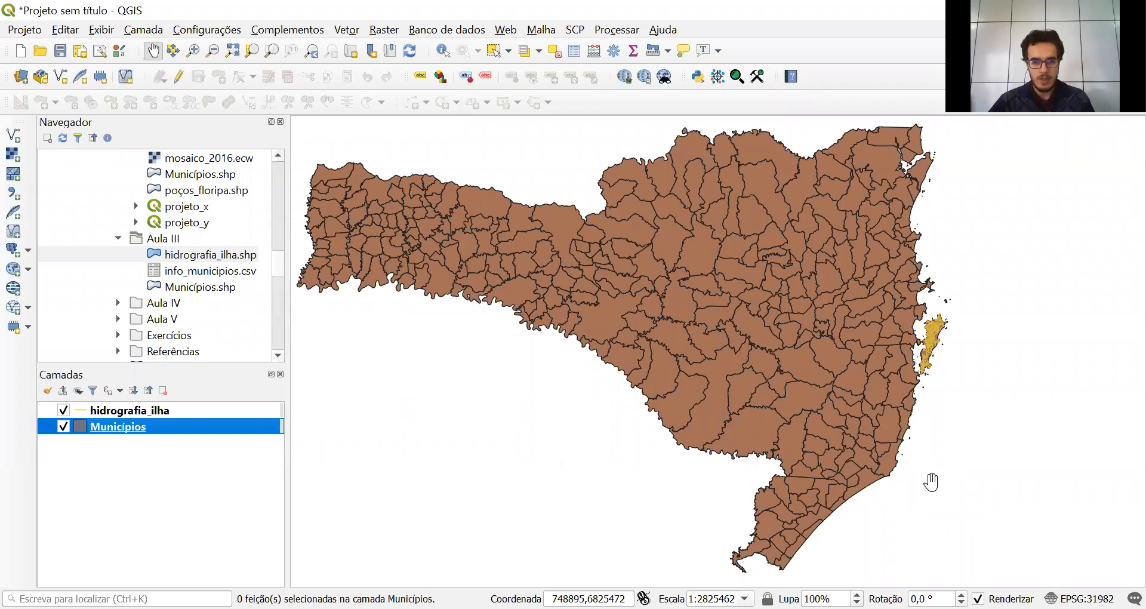
# - Show the statistical summary of the Area_km2 field for the Municípios layer and review its statistics
pyautogui.click(634, 54)
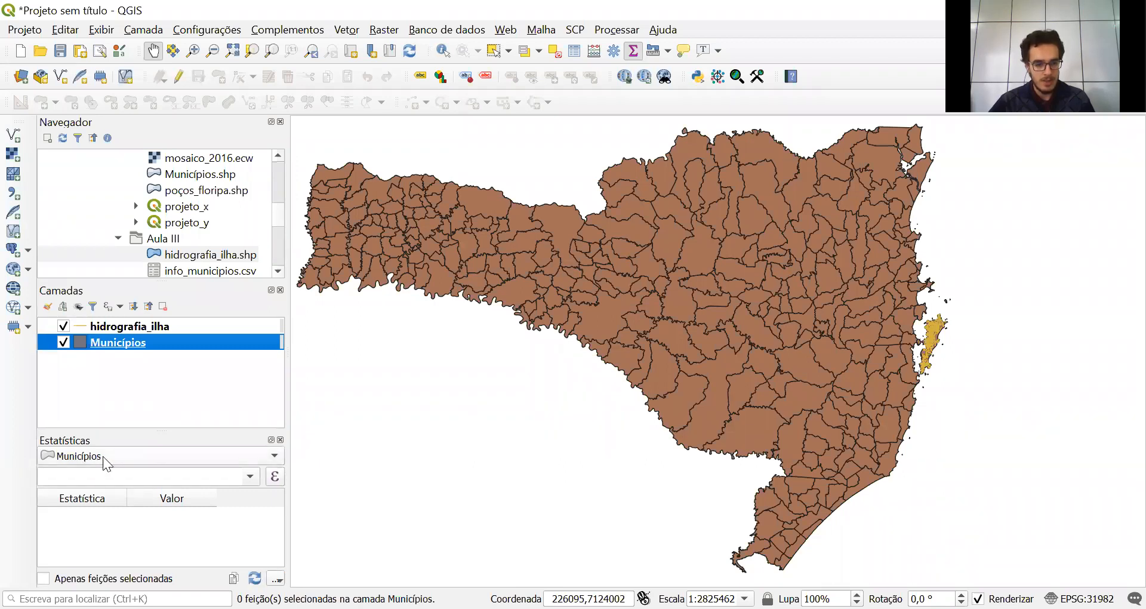
pyautogui.click(253, 475)
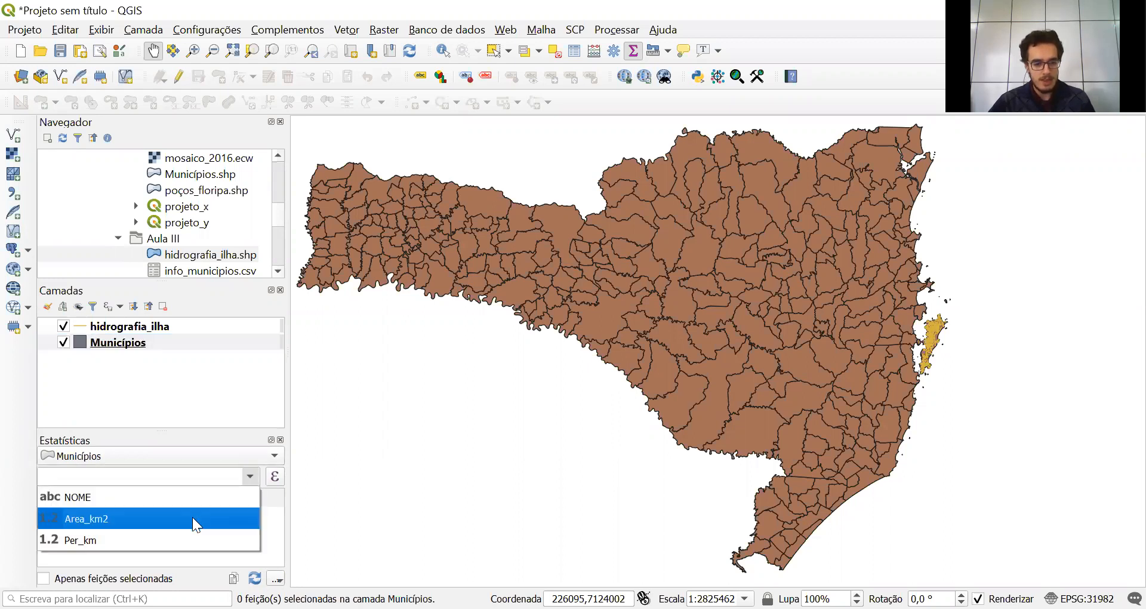
pyautogui.click(192, 517)
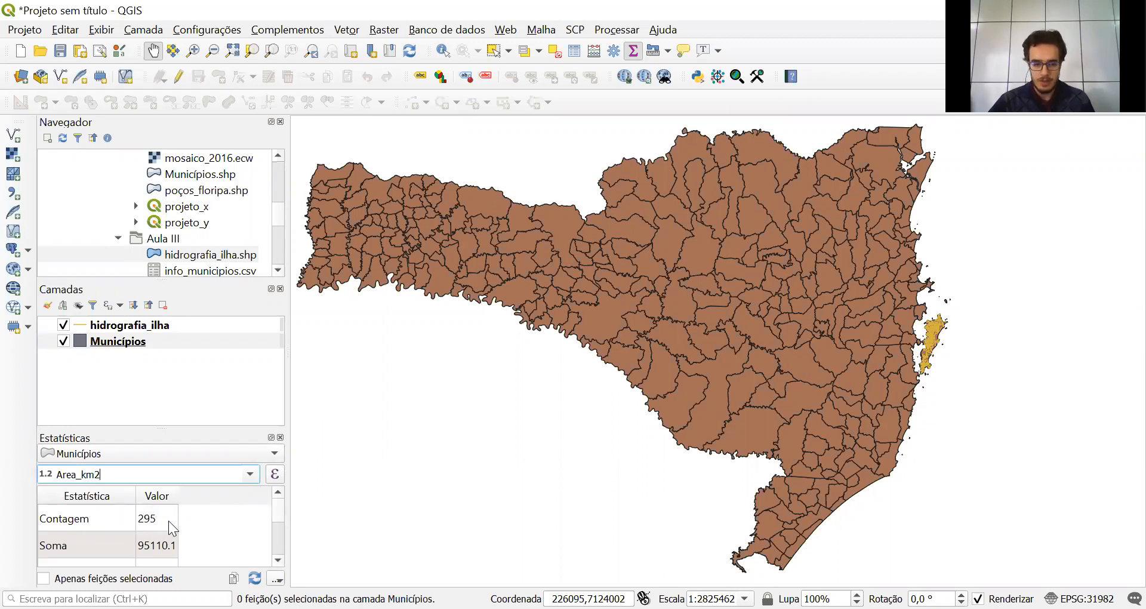
pyautogui.scroll(-1, 277, 510)
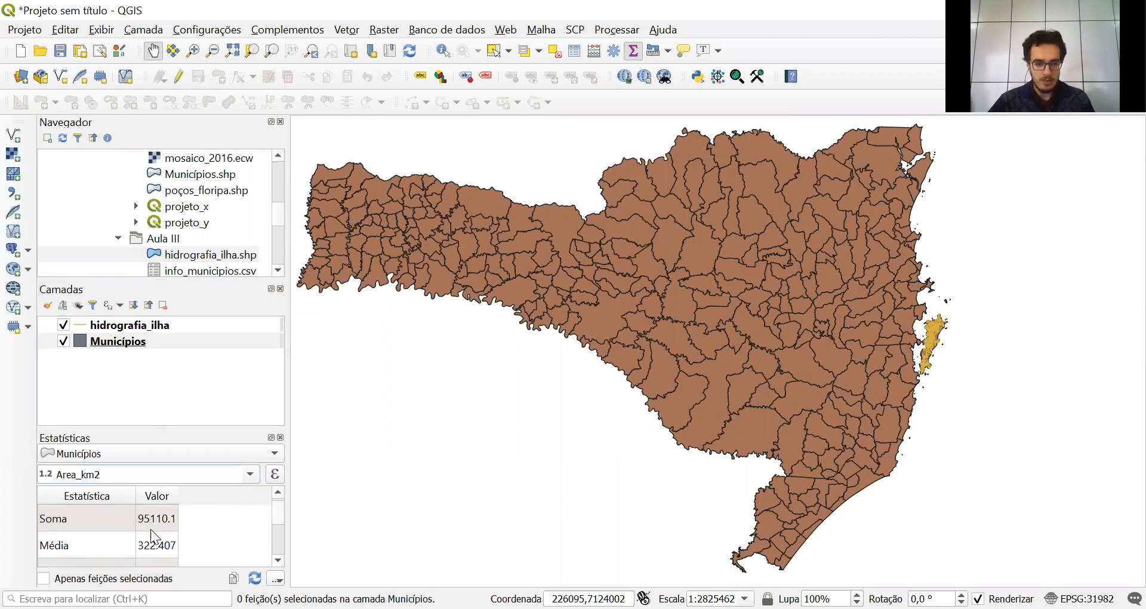
pyautogui.scroll(-1, 281, 516)
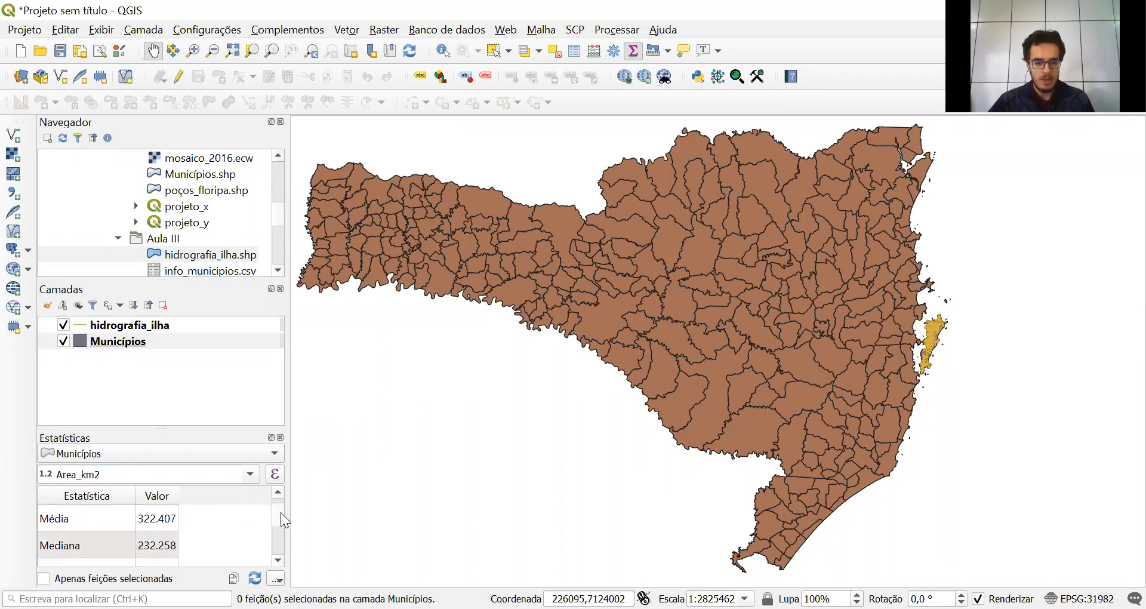
pyautogui.scroll(-2, 281, 518)
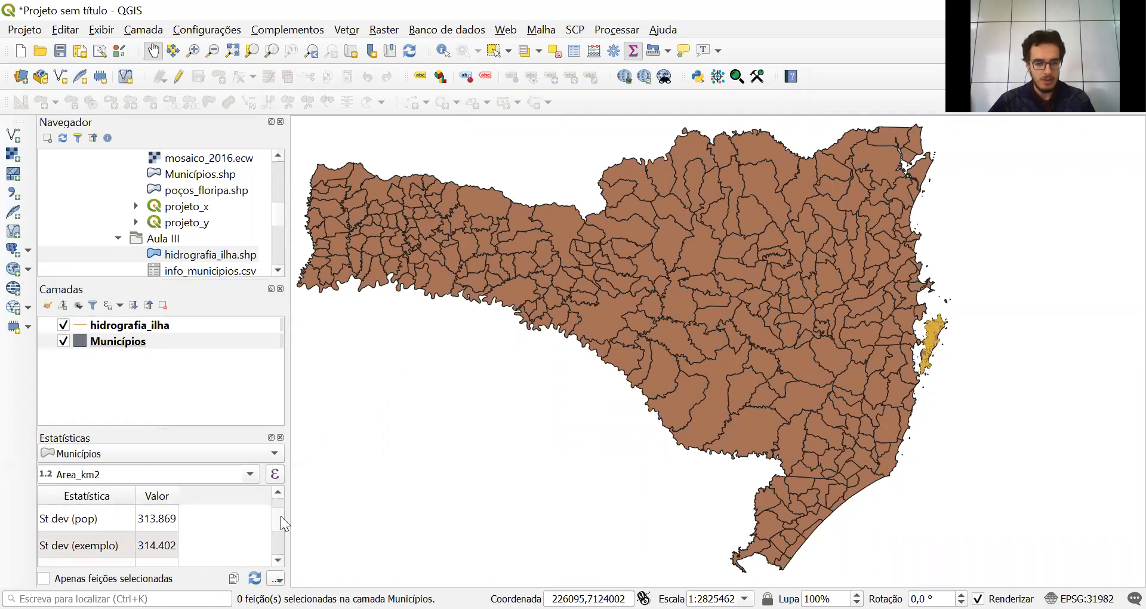
pyautogui.scroll(-1, 281, 518)
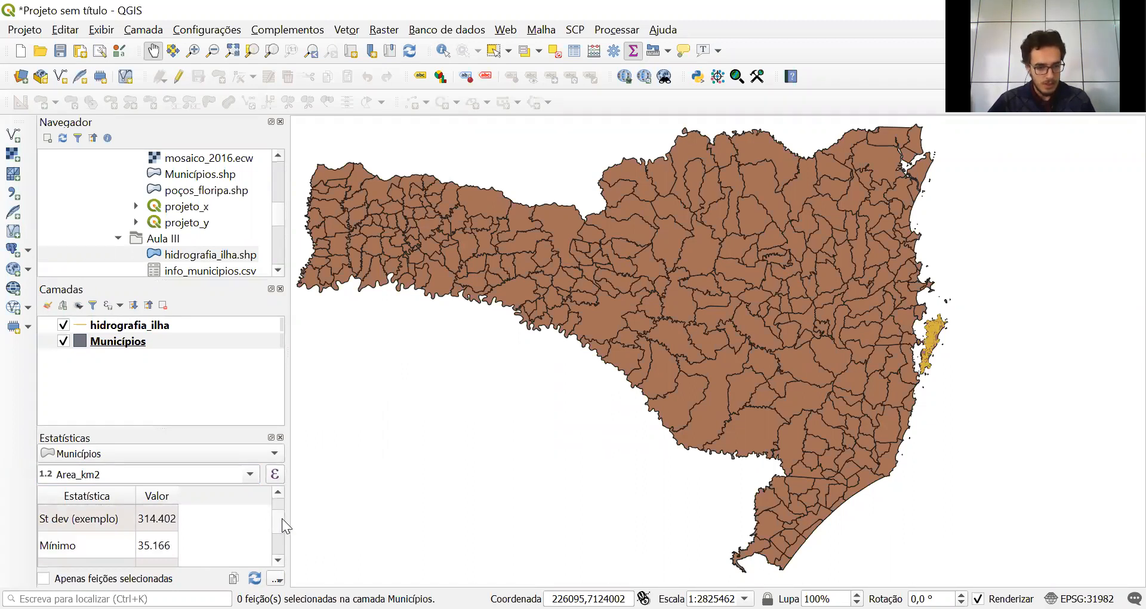
pyautogui.scroll(1, 282, 518)
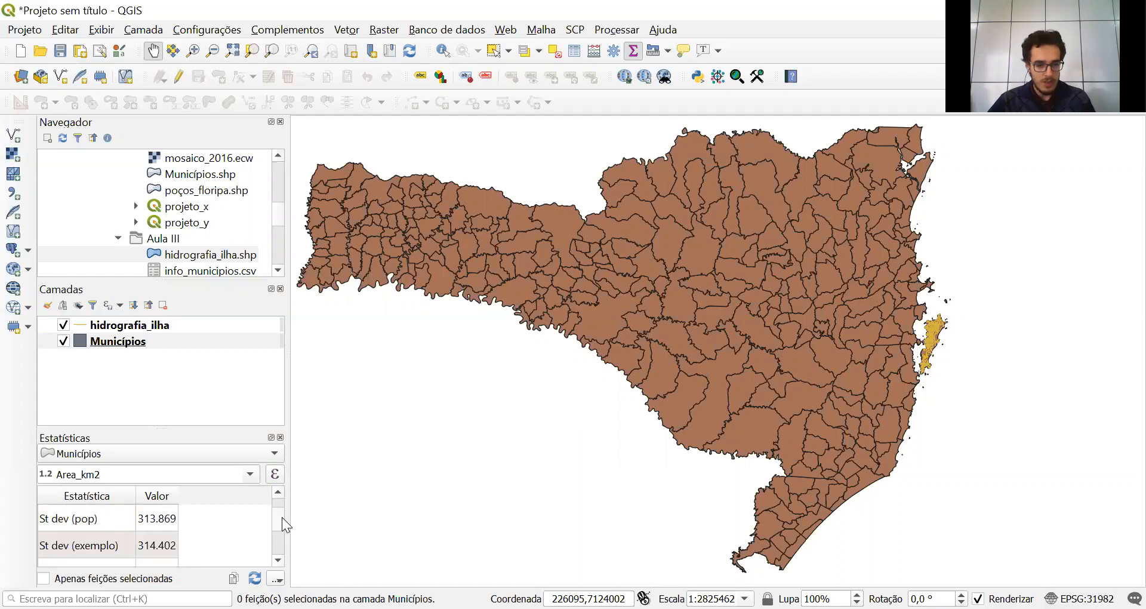
pyautogui.moveTo(279, 518); pyautogui.dragTo(277, 495)
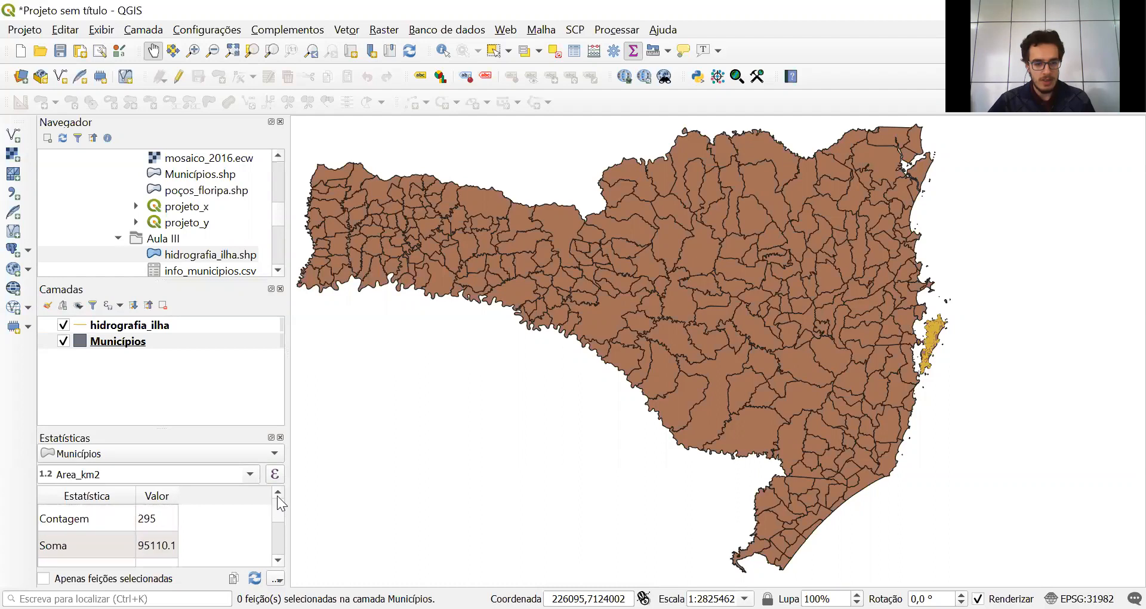
# - Show the statistical summary of the length_km field for the hidrografia_ilha layer
pyautogui.click(264, 451)
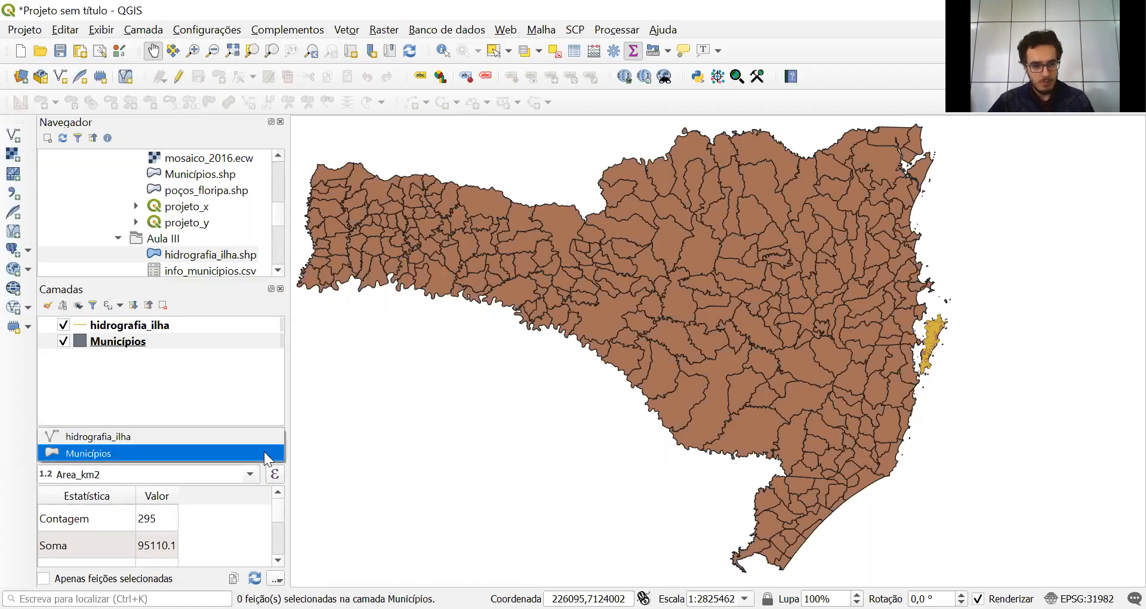
pyautogui.click(264, 451)
pyautogui.click(254, 451)
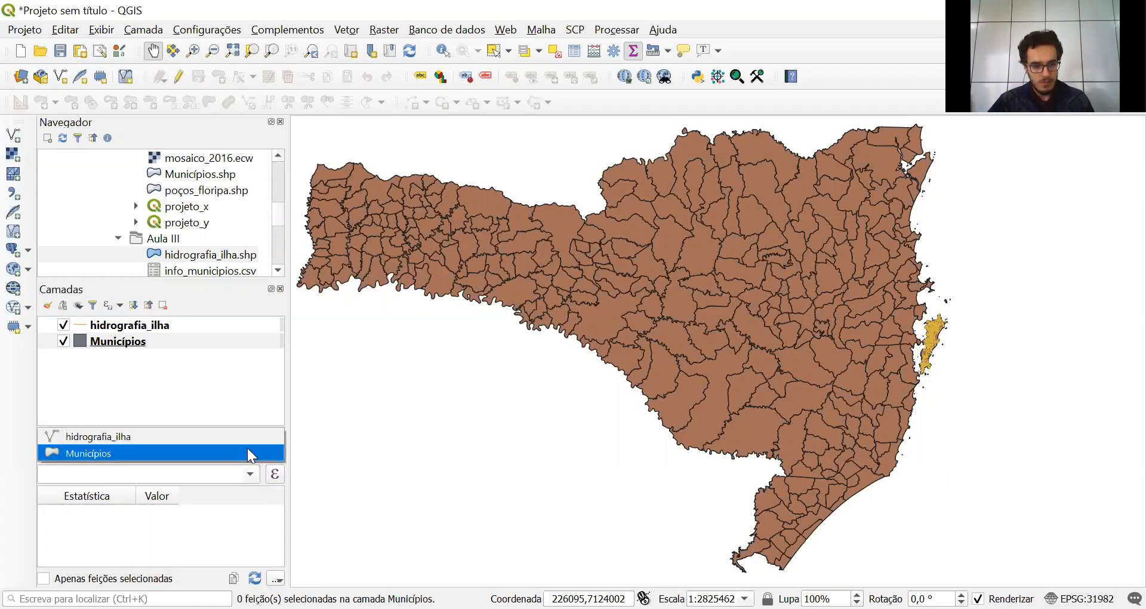
pyautogui.click(243, 438)
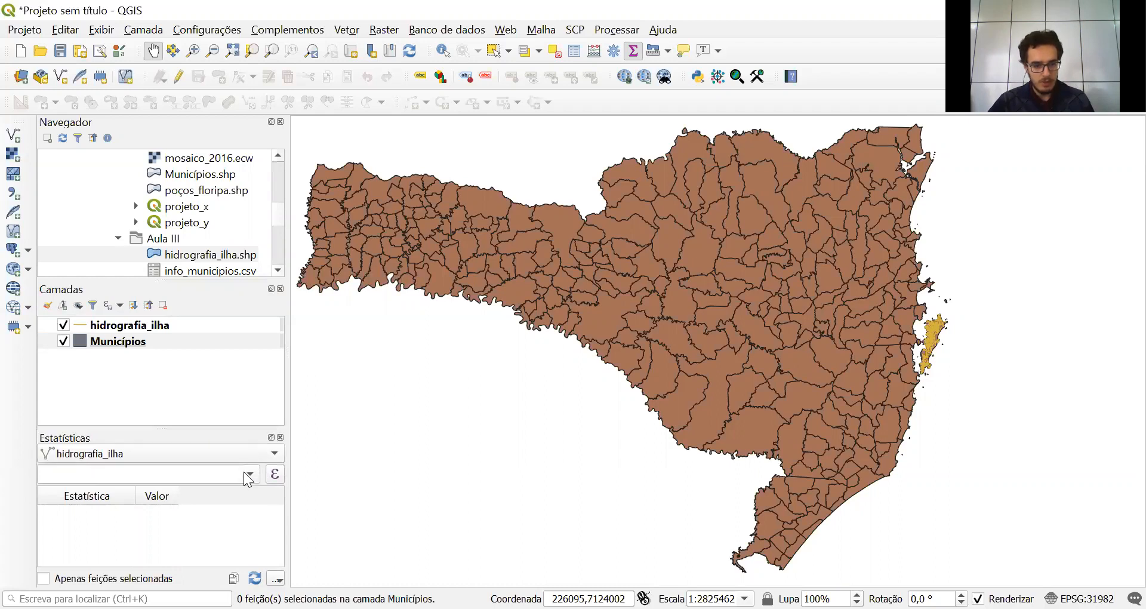
pyautogui.click(244, 471)
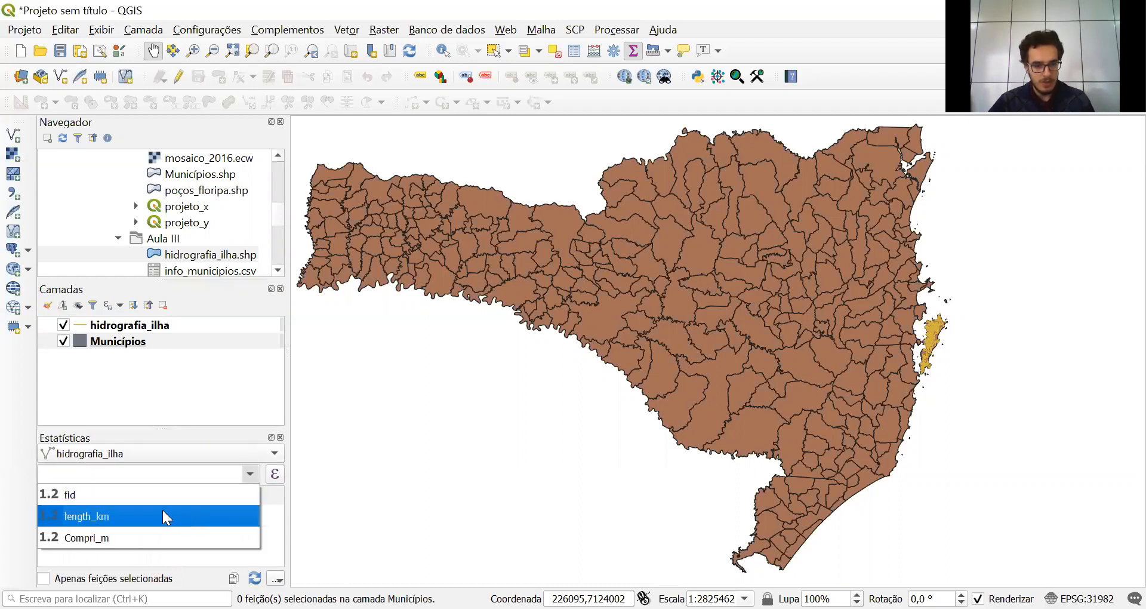
pyautogui.click(98, 518)
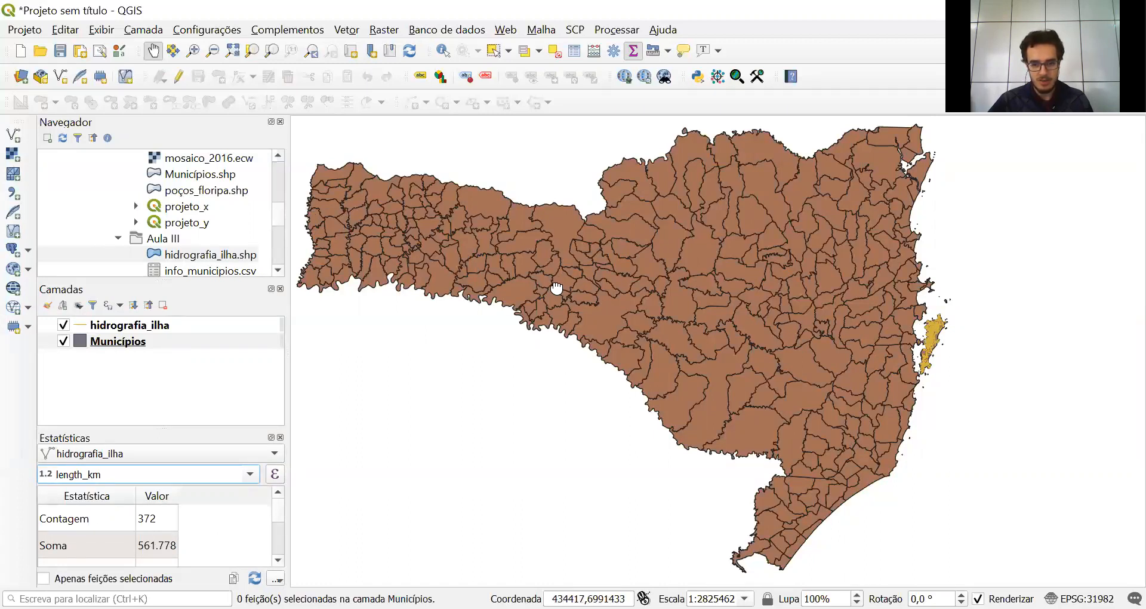
pyautogui.moveTo(556, 284); pyautogui.dragTo(642, 286)
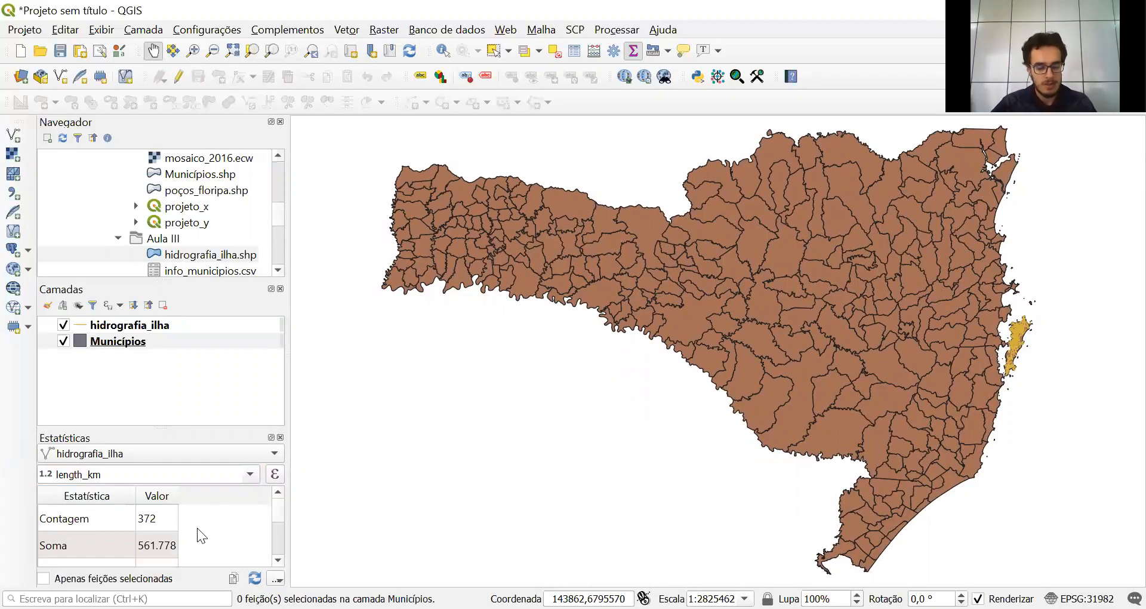
# - Reset the field chosen for the statistical summary and close the summary
pyautogui.click(274, 455)
pyautogui.click(260, 457)
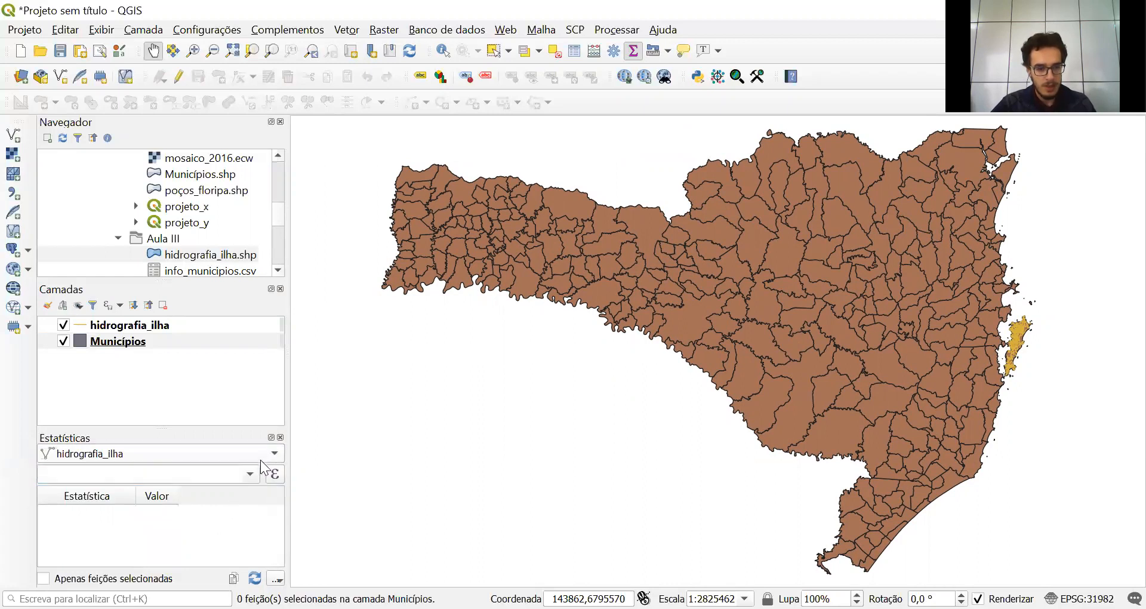
pyautogui.click(254, 474)
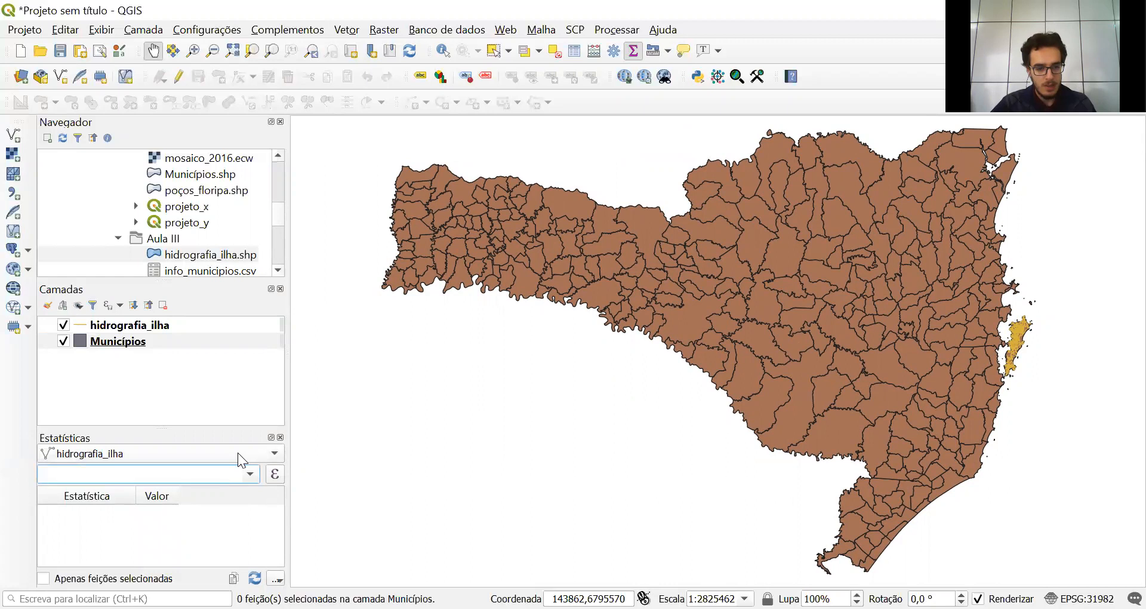
pyautogui.click(280, 438)
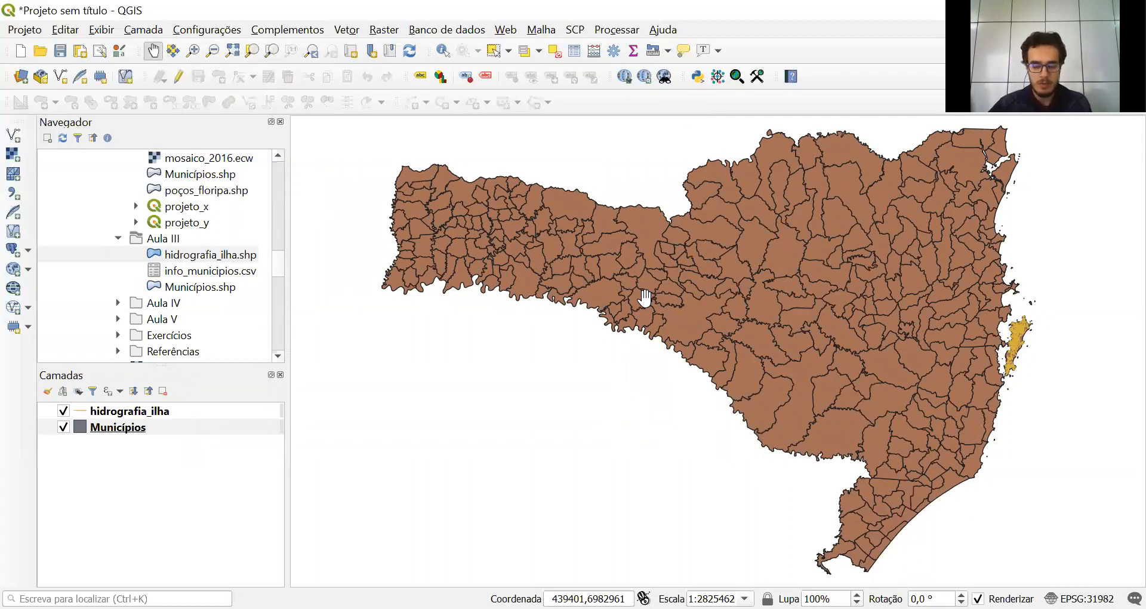
pyautogui.moveTo(779, 312); pyautogui.dragTo(759, 319)
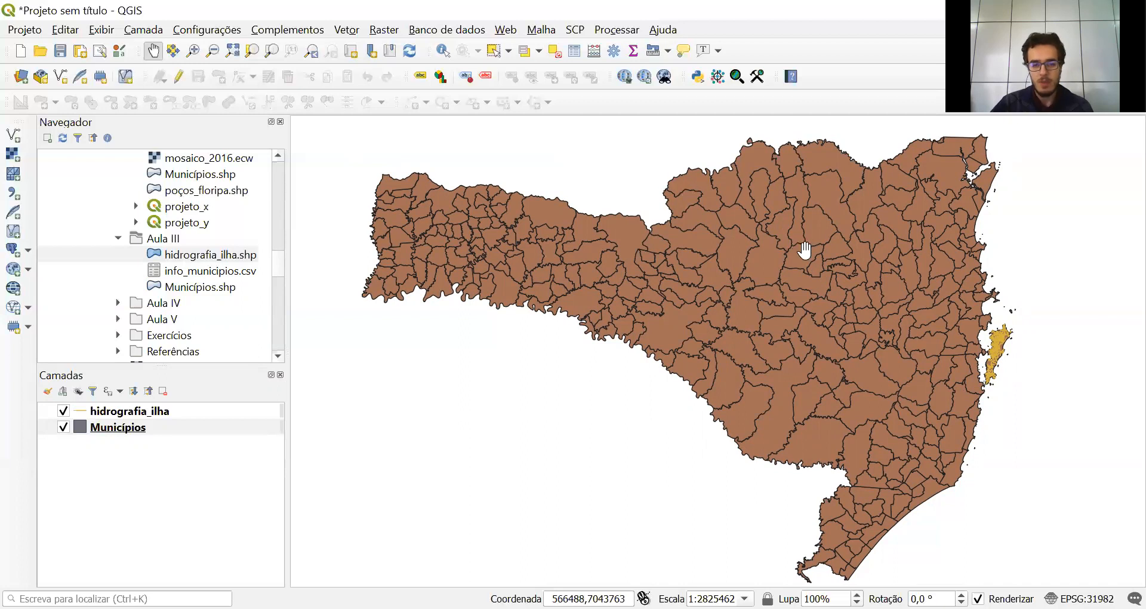
pyautogui.moveTo(805, 249); pyautogui.dragTo(813, 242)
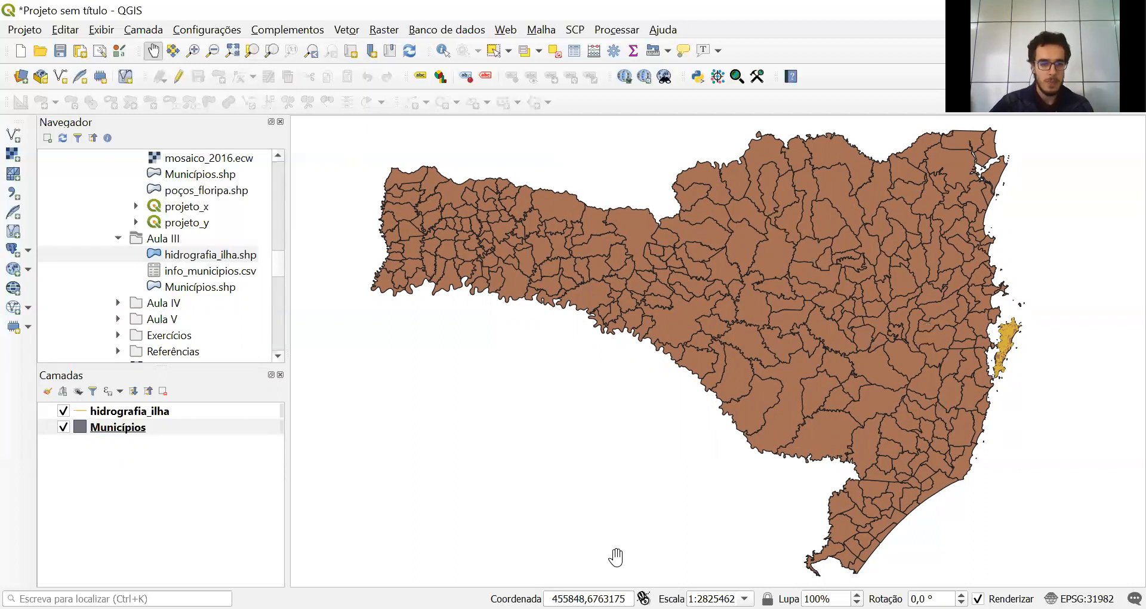
# - Add info_municipios.csv from the Aula III folder to the project layers, placing it beside the Municípios layer
pyautogui.click(190, 273)
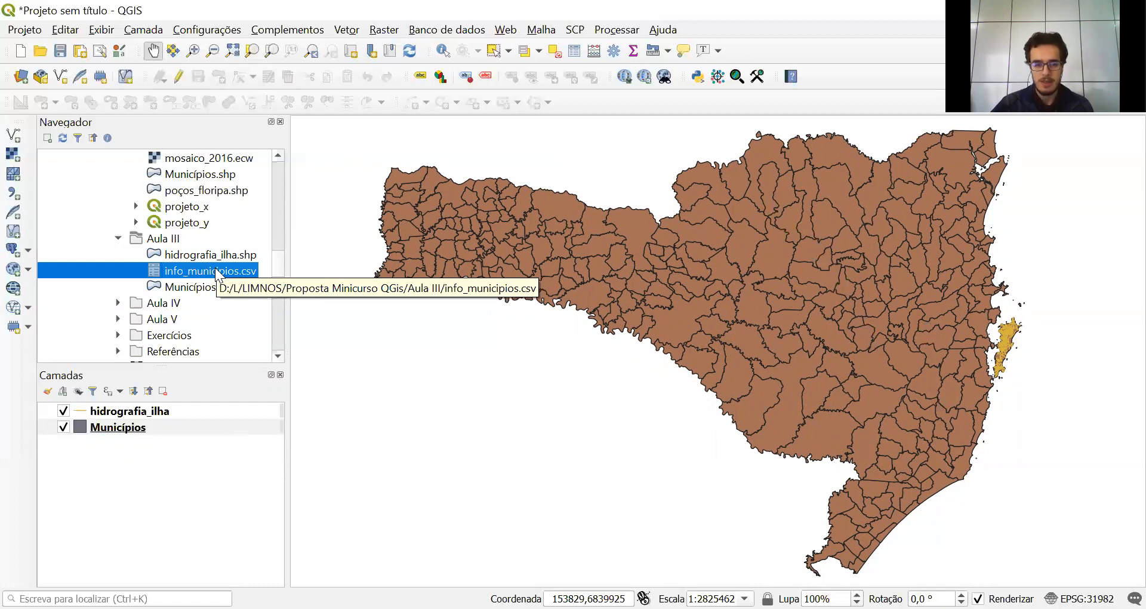
pyautogui.moveTo(210, 272); pyautogui.dragTo(148, 439)
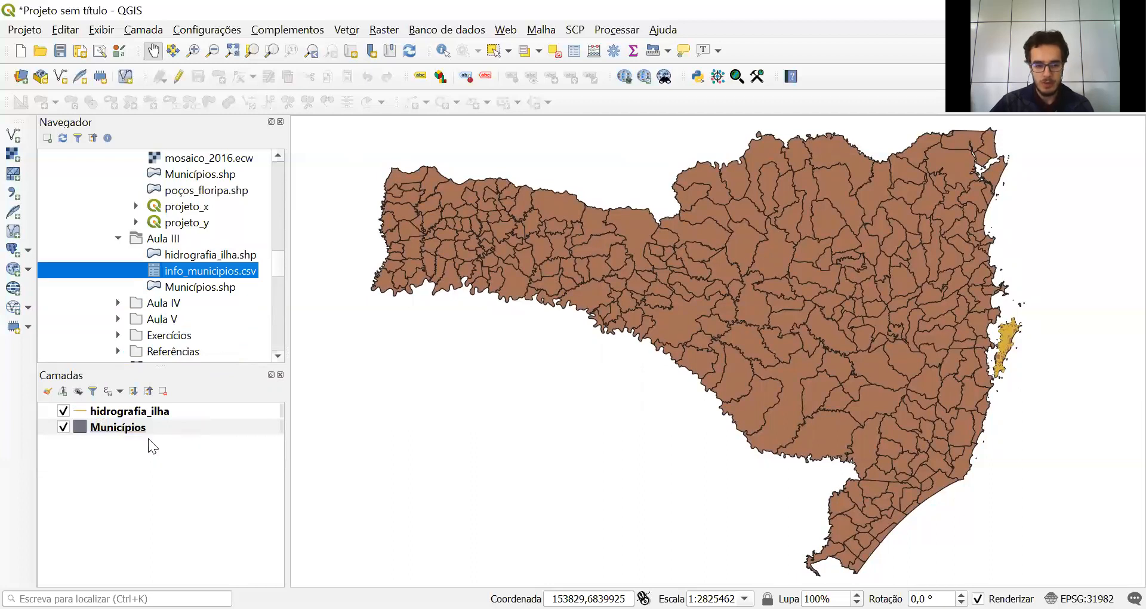
pyautogui.click(153, 427)
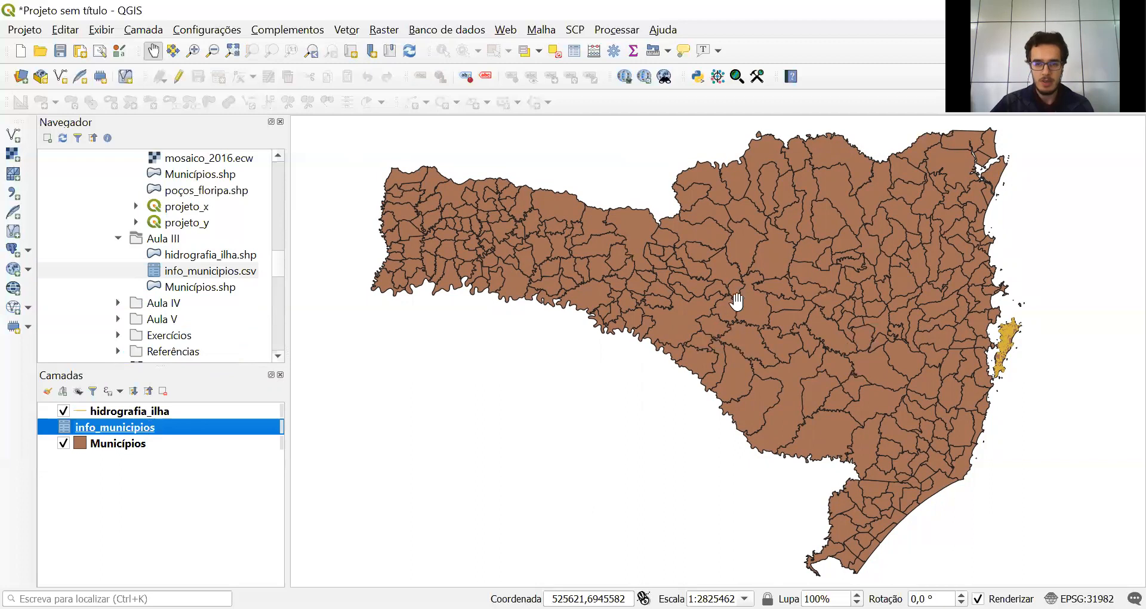
# - Open the info_municipios attribute table in table view and widen the Mesorregião Geográfica column to fit its heading
pyautogui.click(579, 55)
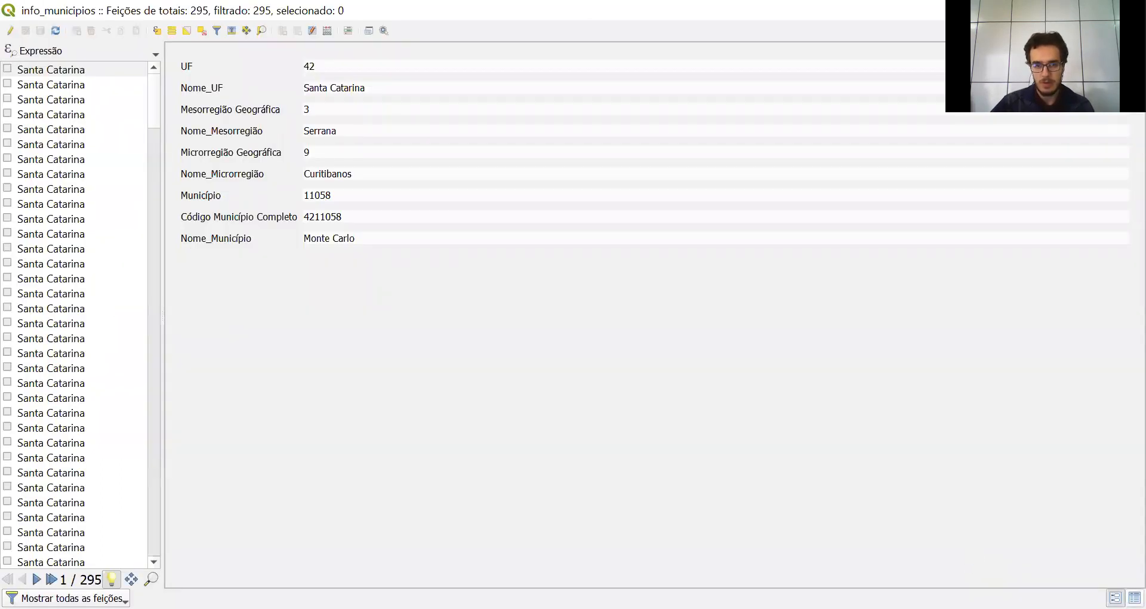
pyautogui.click(1133, 598)
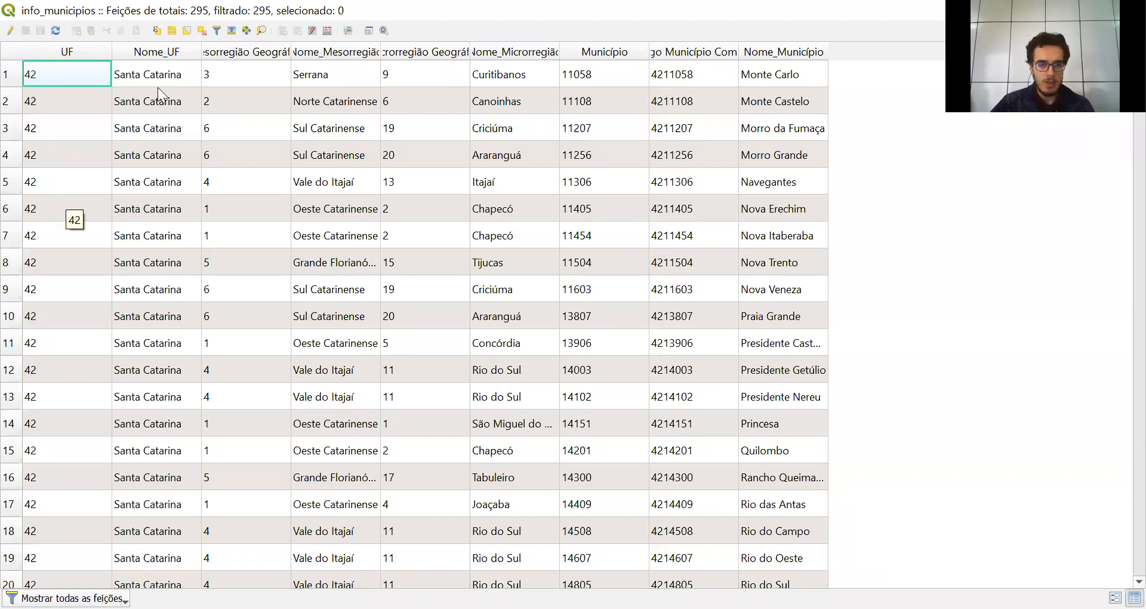
pyautogui.doubleClick(291, 52)
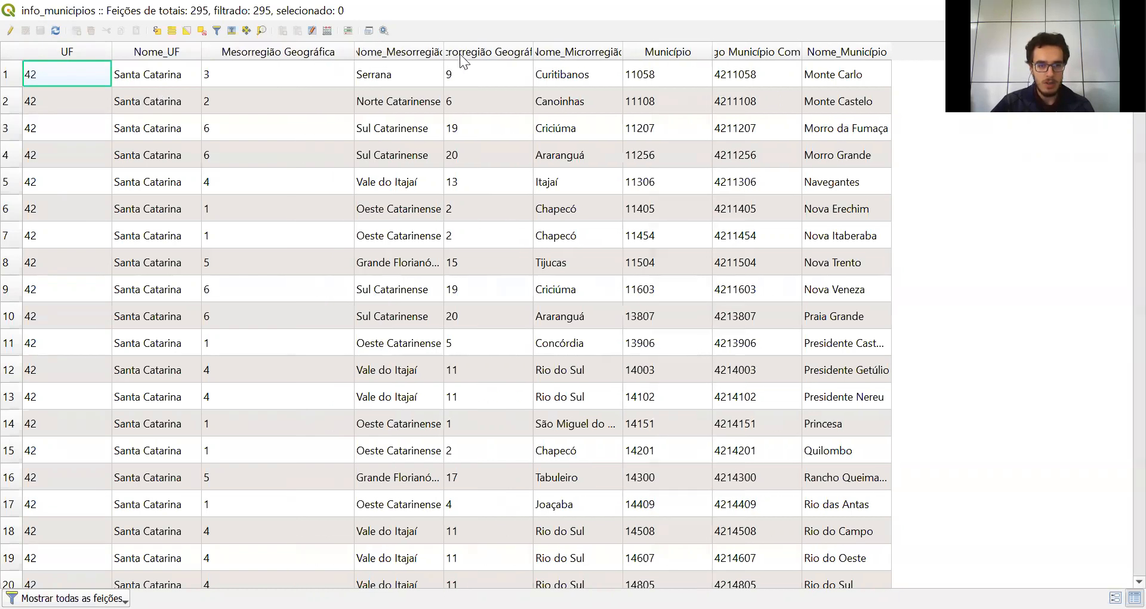
# - Widen the Microrregião Geográfica column to fit its heading and return to the main project window
pyautogui.doubleClick(533, 54)
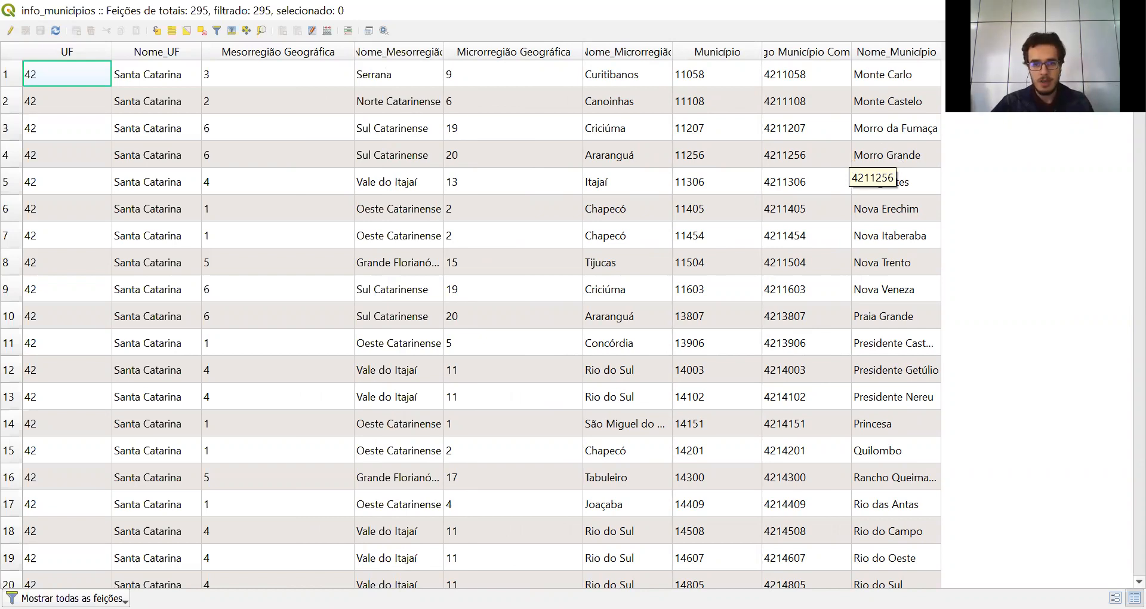
pyautogui.hotkey('alt', 'Tab')
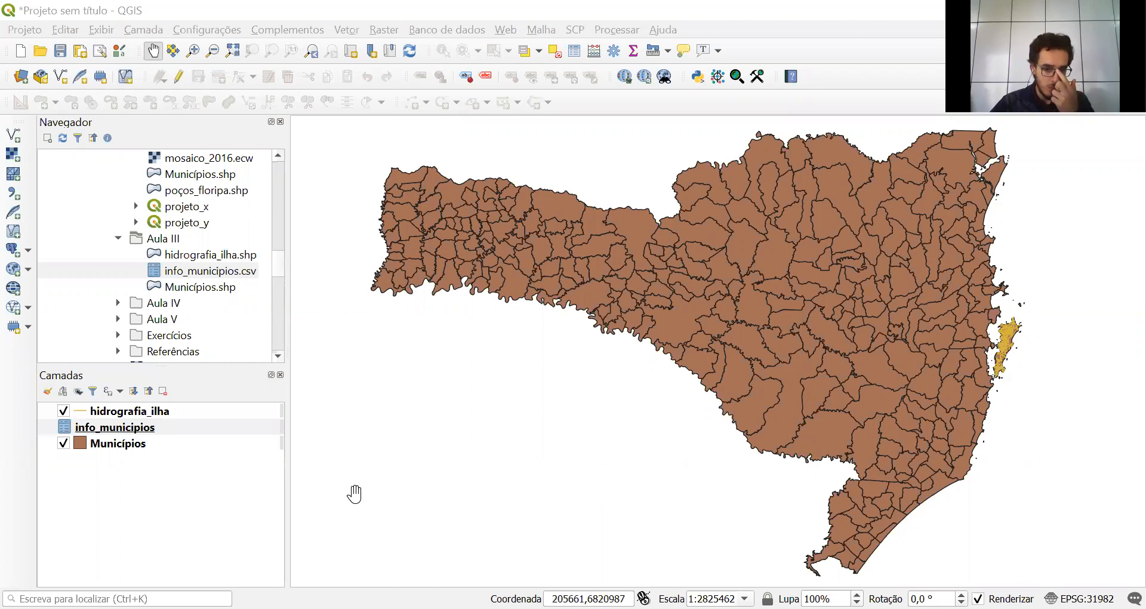
# - Start a new vector join in the Municípios layer properties with info_municipios as the layer to join
pyautogui.click(114, 444)
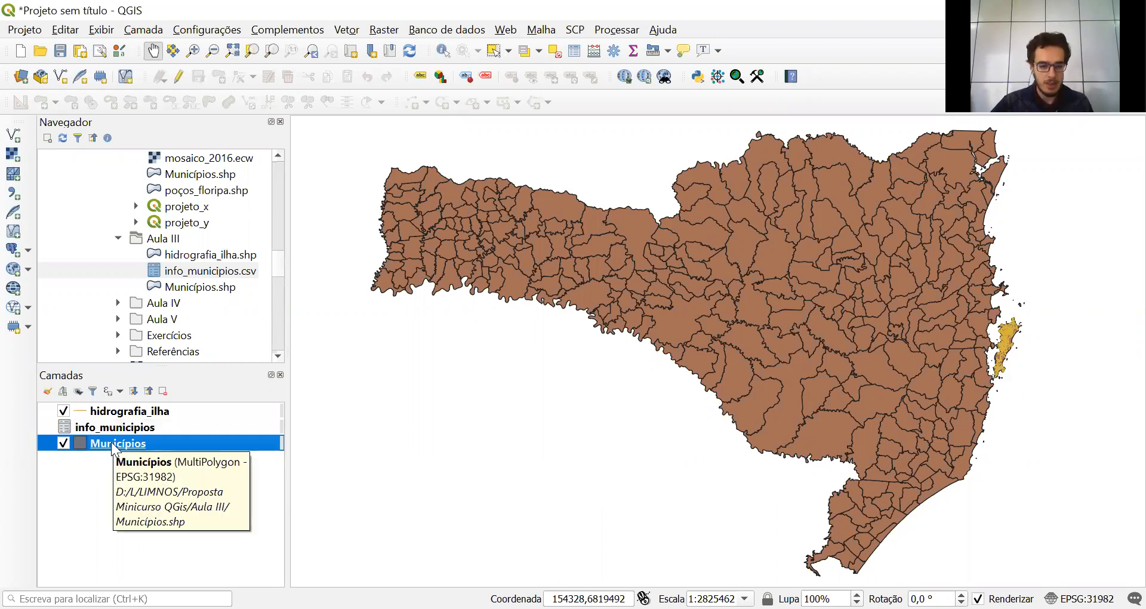
pyautogui.rightClick(111, 442)
pyautogui.click(162, 433)
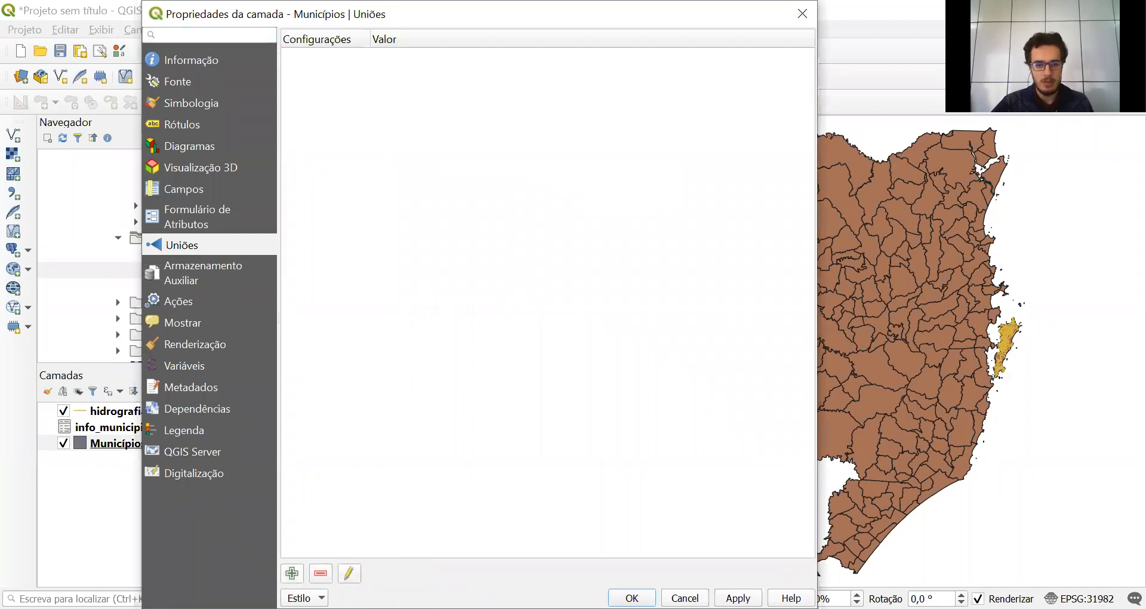
pyautogui.click(292, 573)
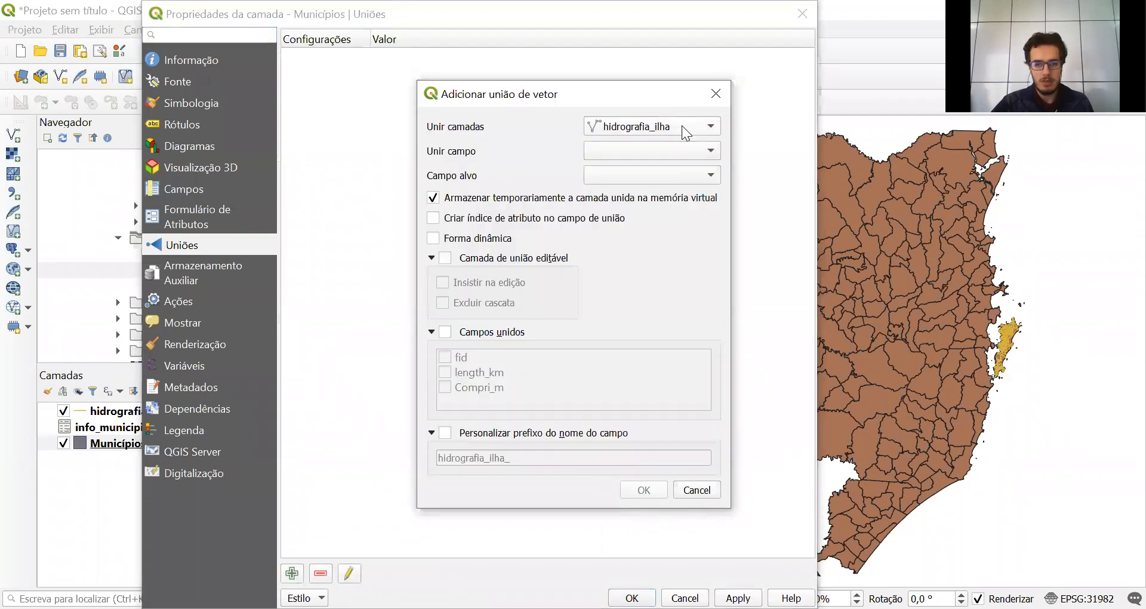
pyautogui.click(682, 125)
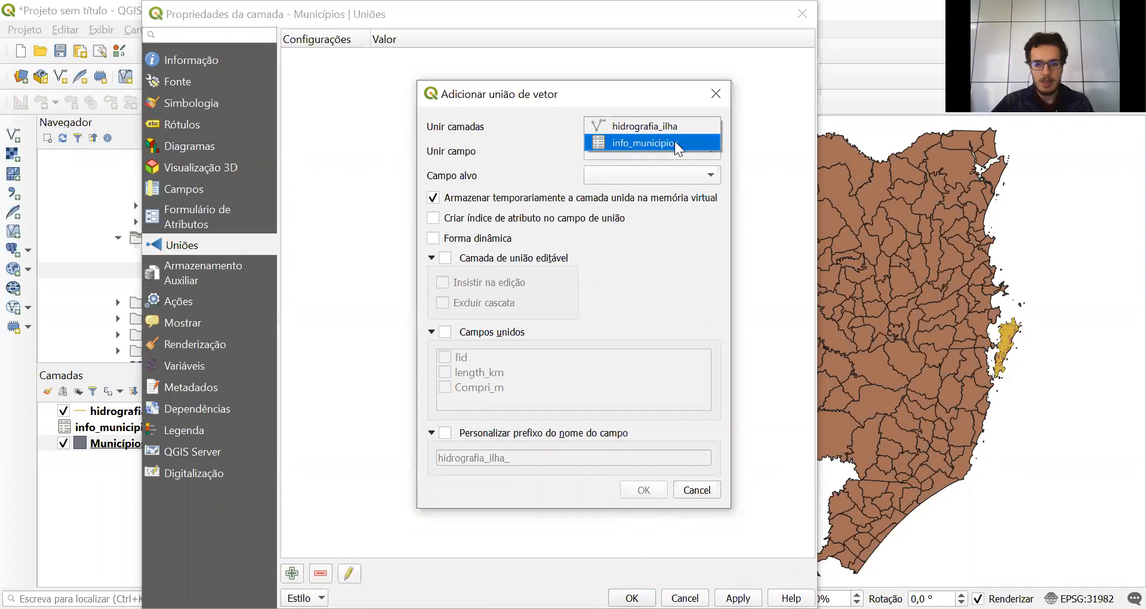
pyautogui.click(677, 144)
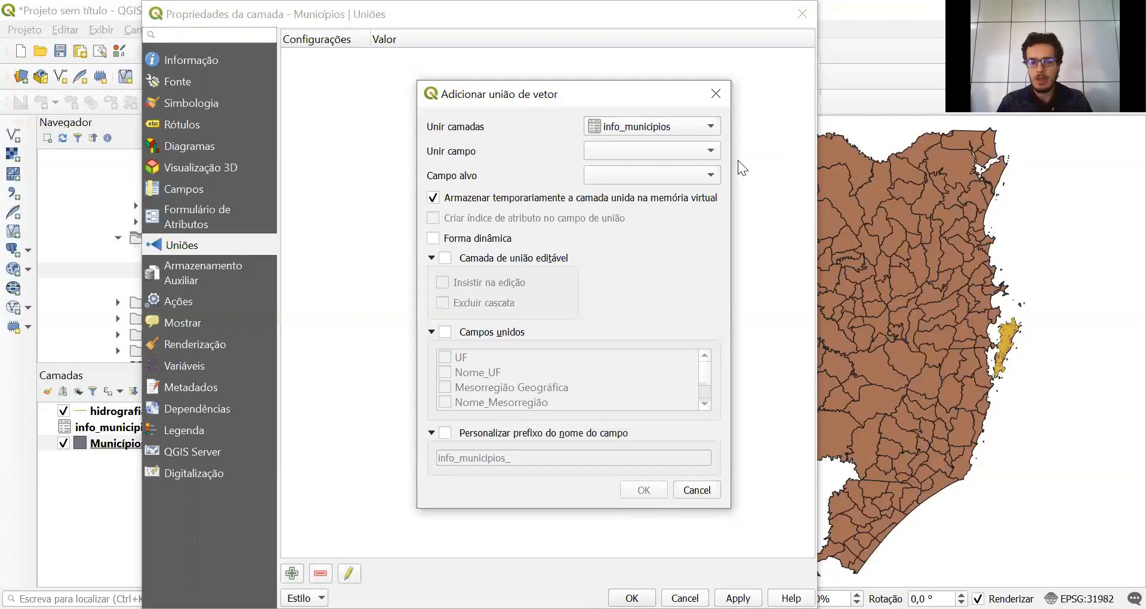
# - Match the join field Nome_Município to the target field NOME
pyautogui.click(683, 161)
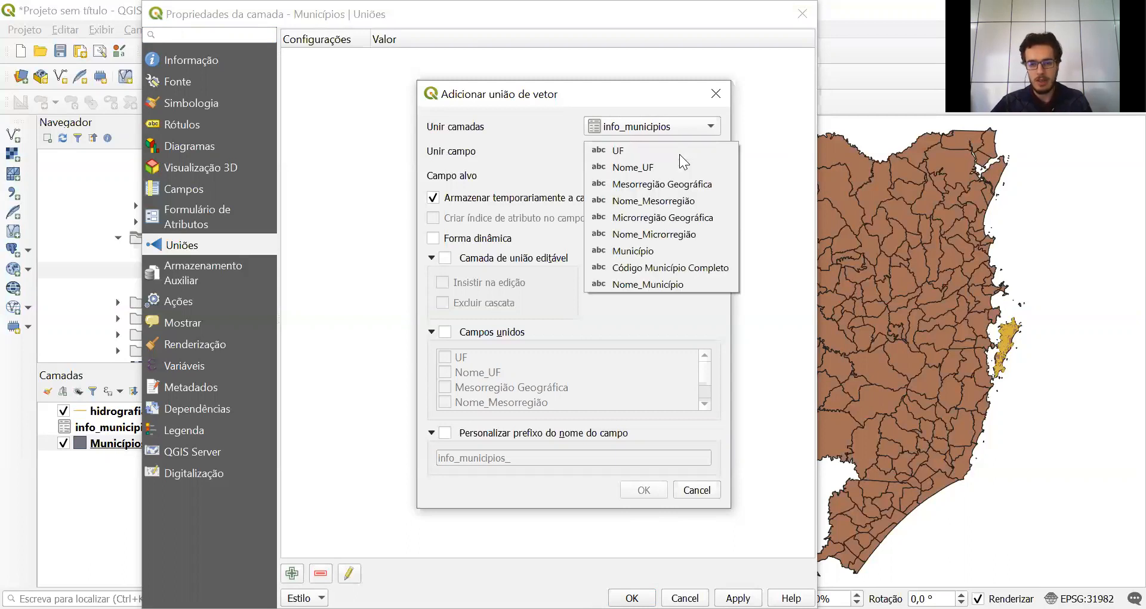
pyautogui.click(666, 285)
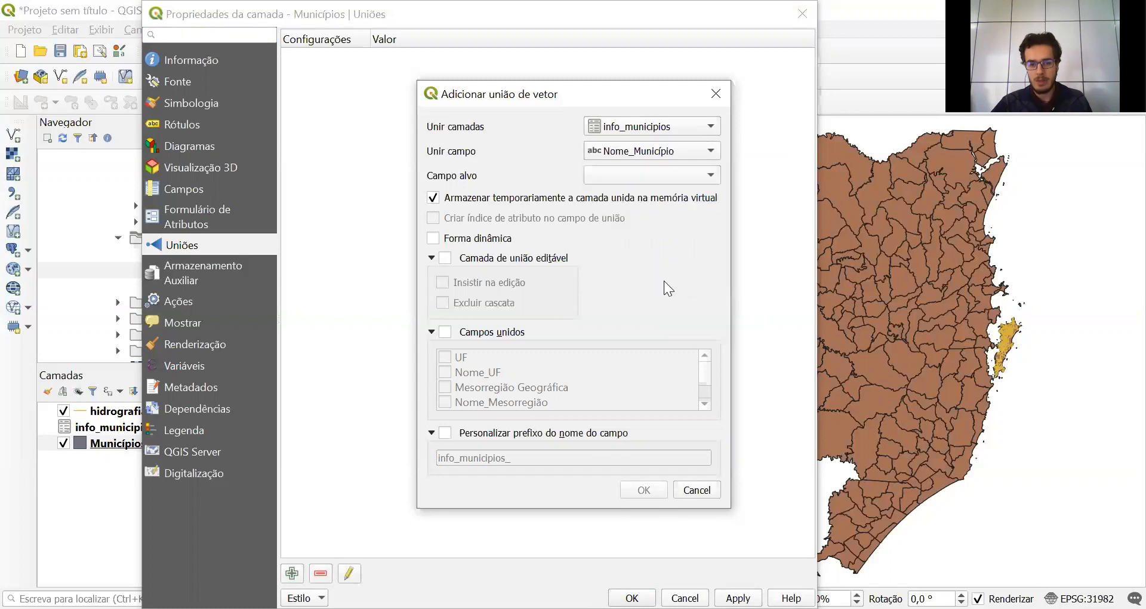
pyautogui.click(671, 179)
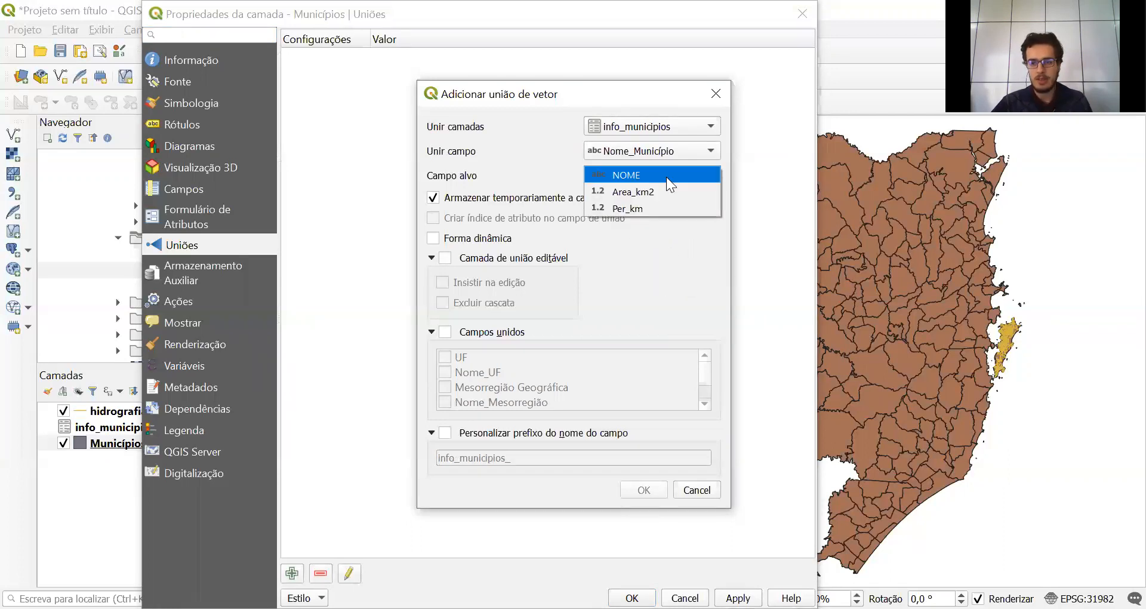
pyautogui.click(624, 179)
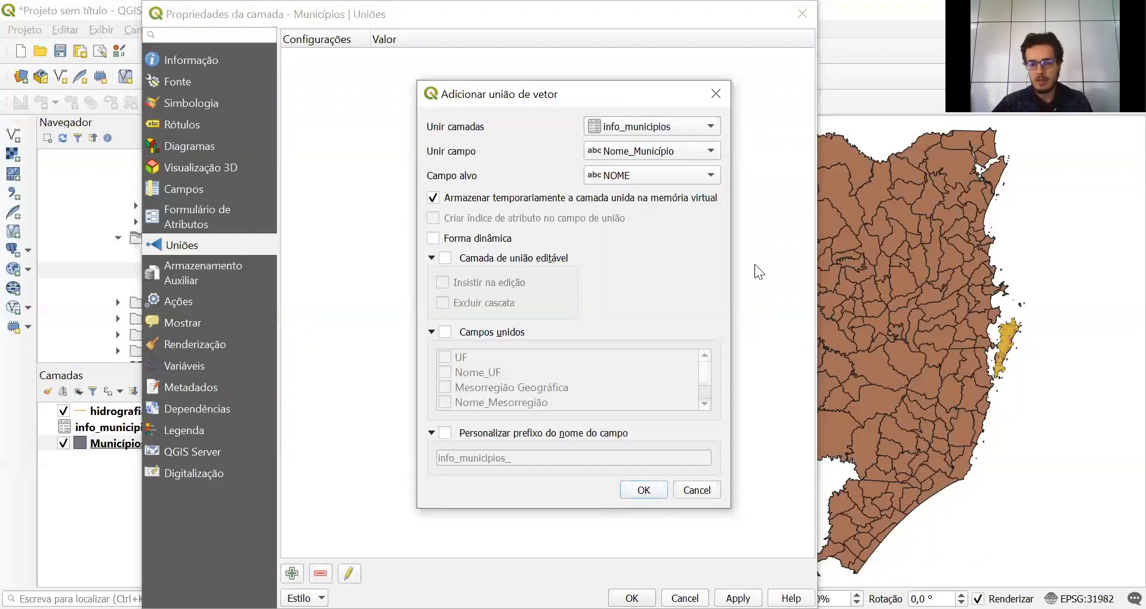
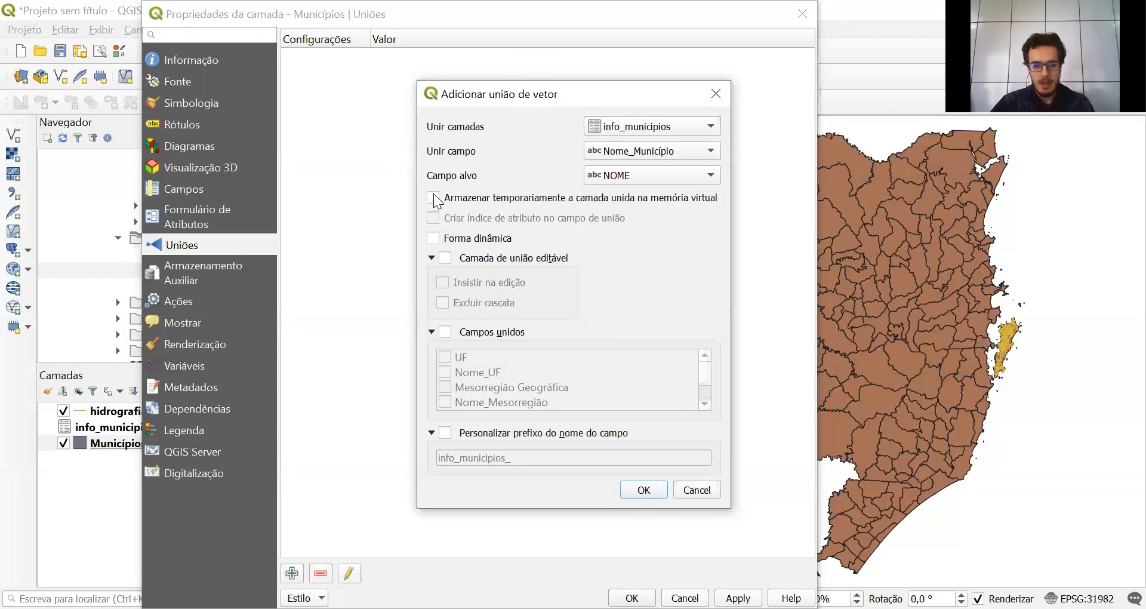
# - Disable virtual-memory caching and limit the joined fields to Mesorregião Geográfica, Nome_Mesorregião, Microrregião Geográfica, Nome_Microrregião and Código Município Completo
pyautogui.click(446, 331)
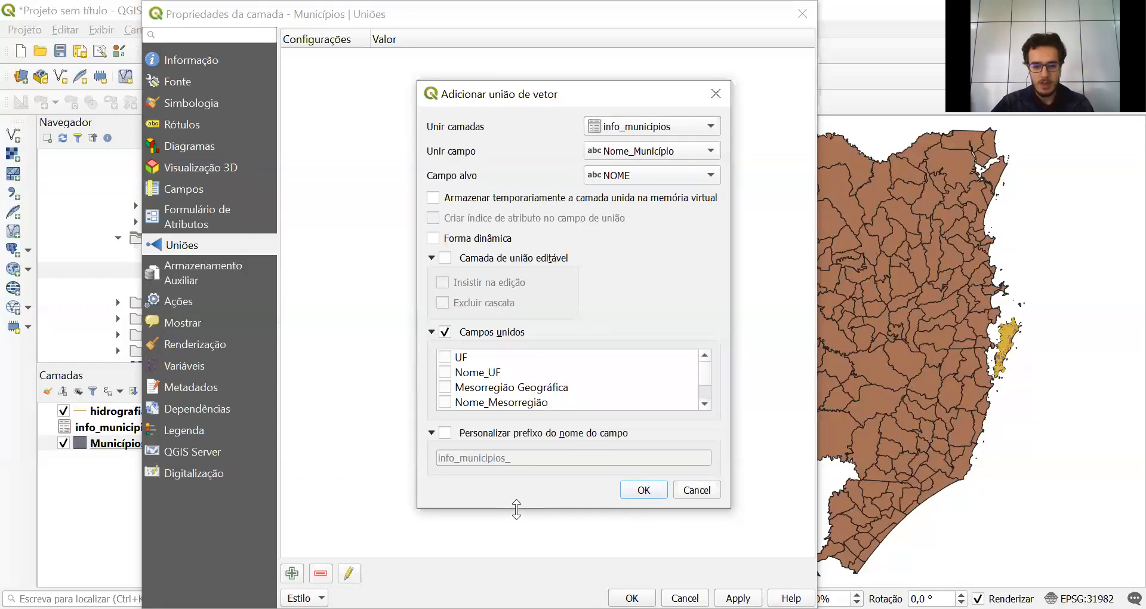
pyautogui.moveTo(517, 508); pyautogui.dragTo(517, 566)
pyautogui.click(444, 387)
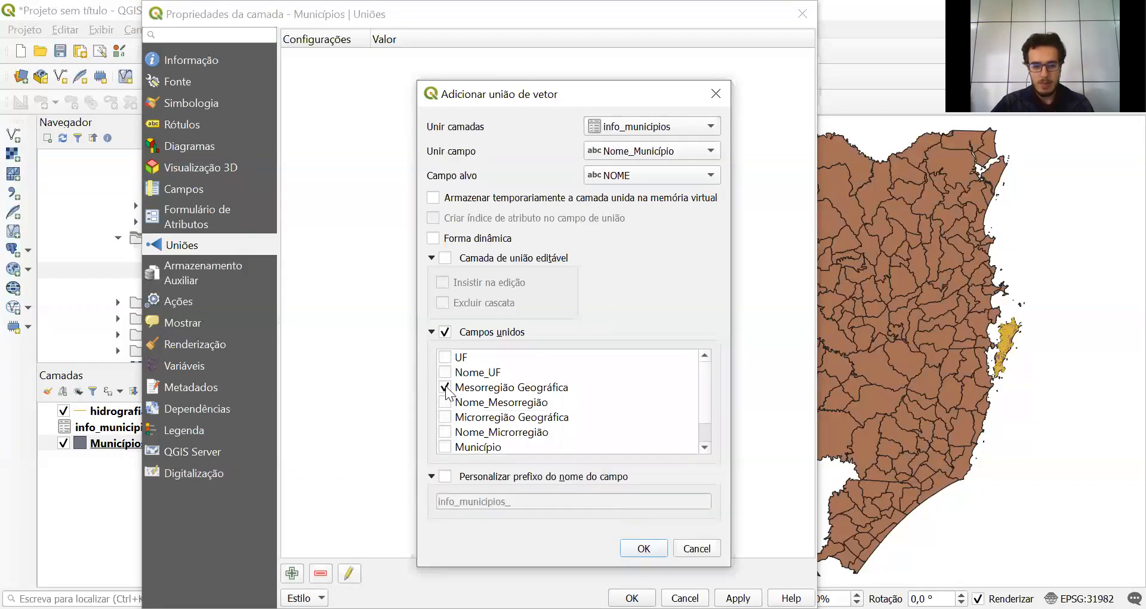
pyautogui.click(444, 401)
pyautogui.click(445, 417)
pyautogui.click(444, 432)
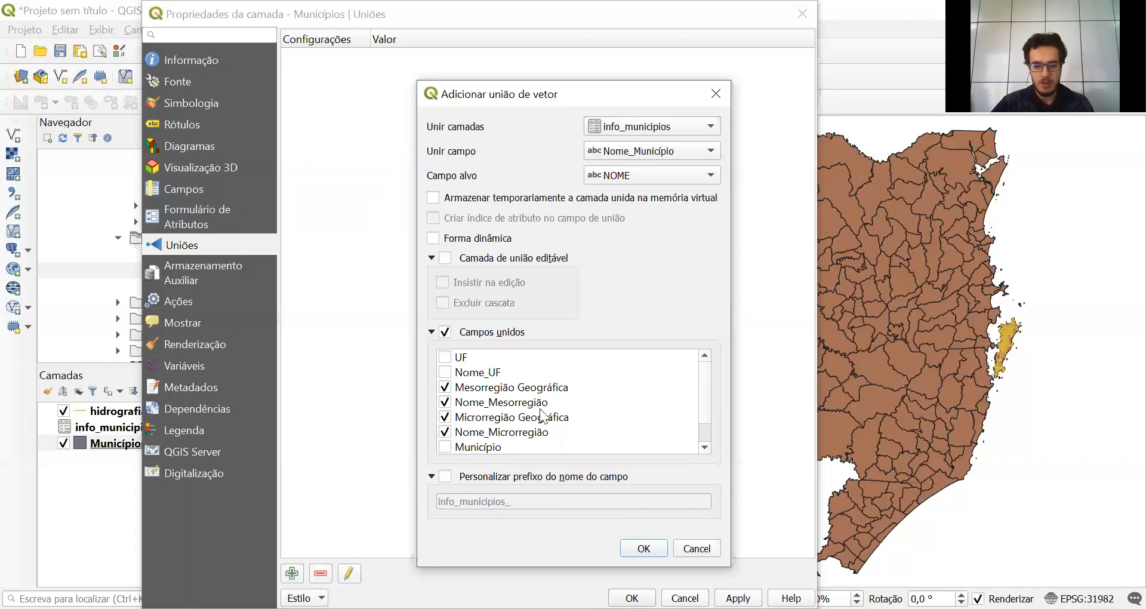
pyautogui.scroll(-1, 556, 410)
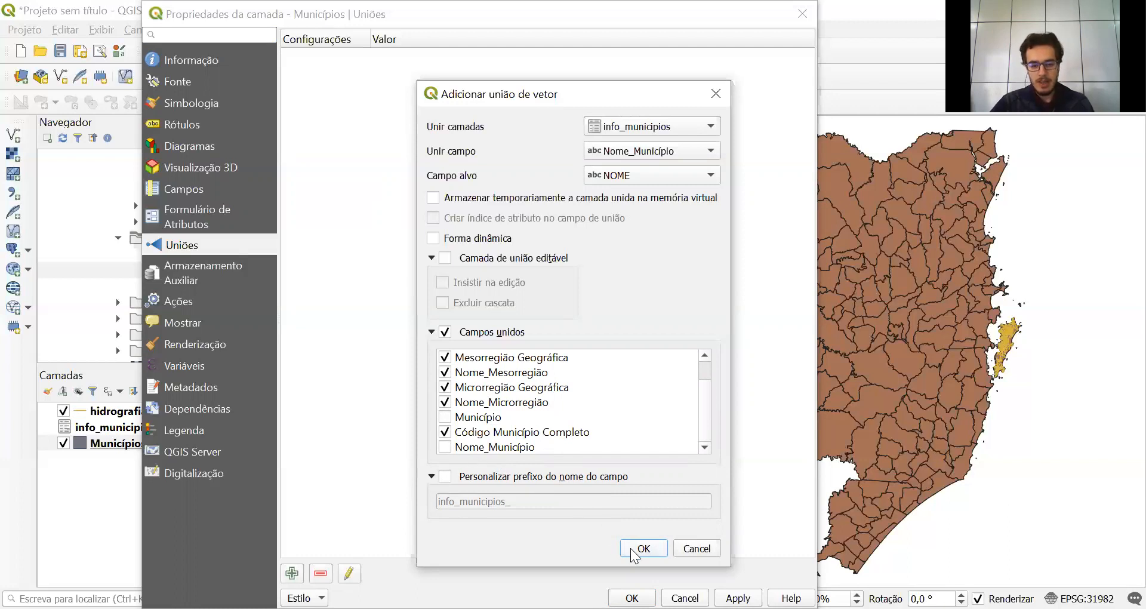
# - Set the custom field name prefix to tabela_ and apply the join to the Municípios layer
pyautogui.click(432, 476)
pyautogui.click(432, 478)
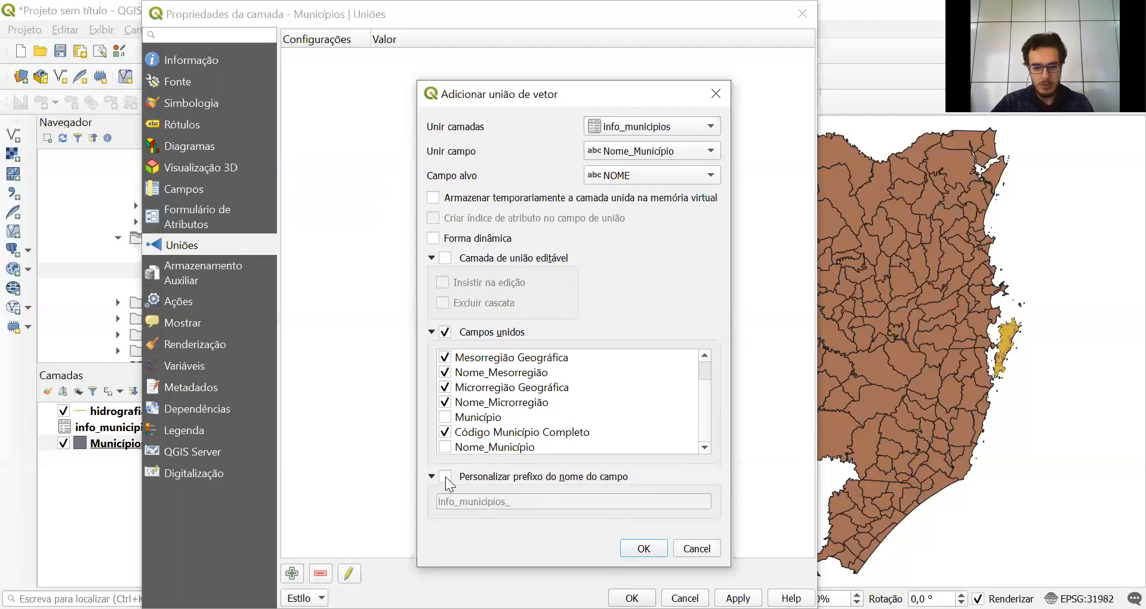
pyautogui.click(446, 478)
pyautogui.moveTo(521, 501); pyautogui.dragTo(434, 503)
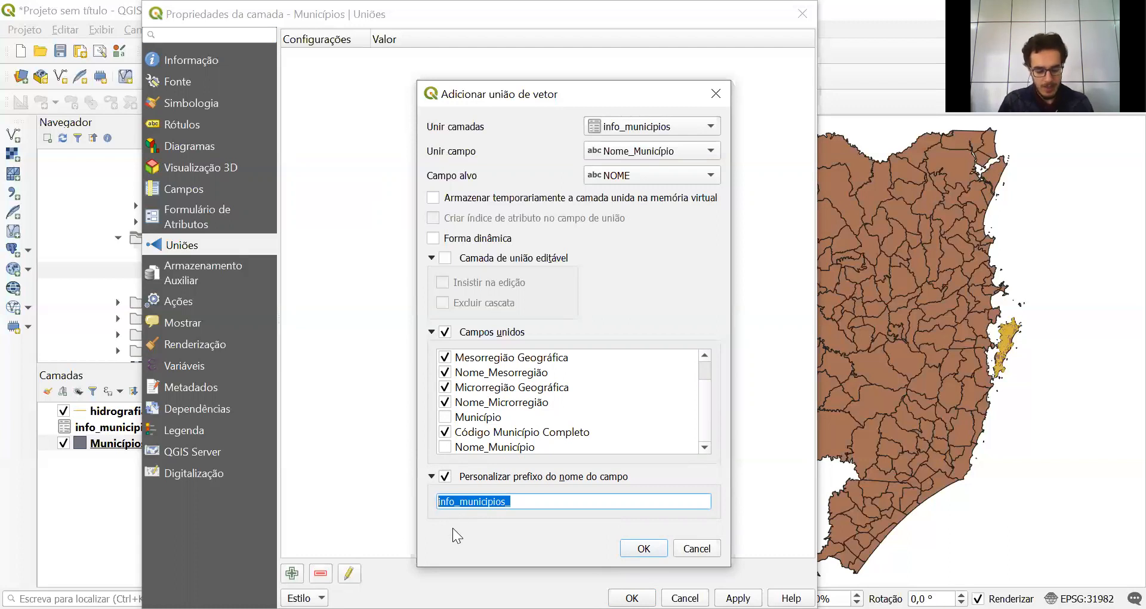
pyautogui.write('tabela_')
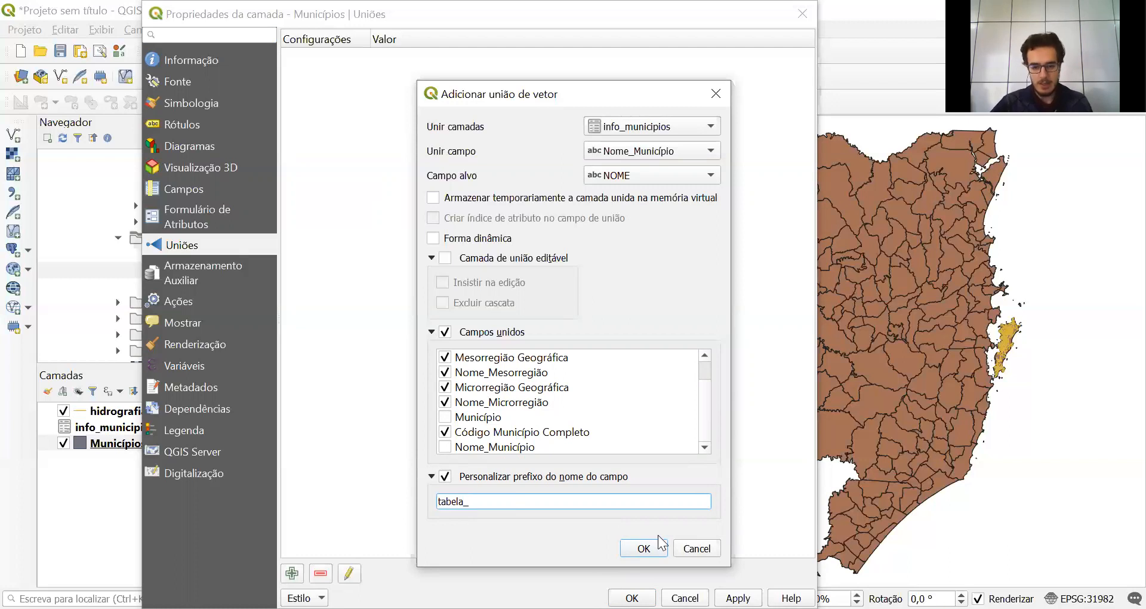
pyautogui.click(644, 547)
pyautogui.click(632, 598)
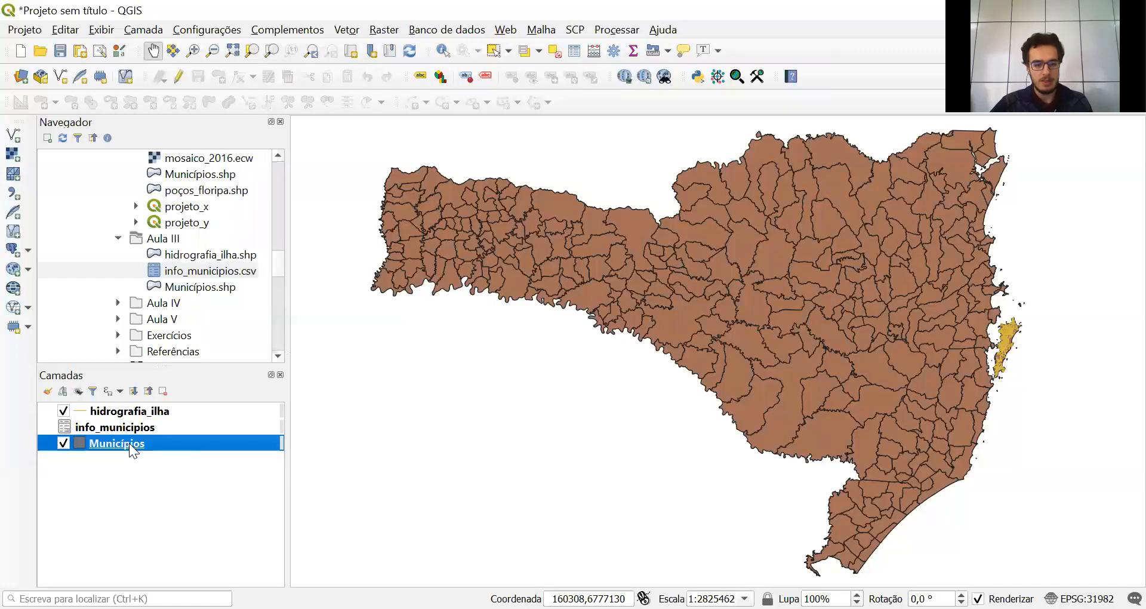
# - Open the Municípios attribute table, adjust the joined mesorregião and microrregião column widths to show their headings, and return to the map
pyautogui.click(575, 51)
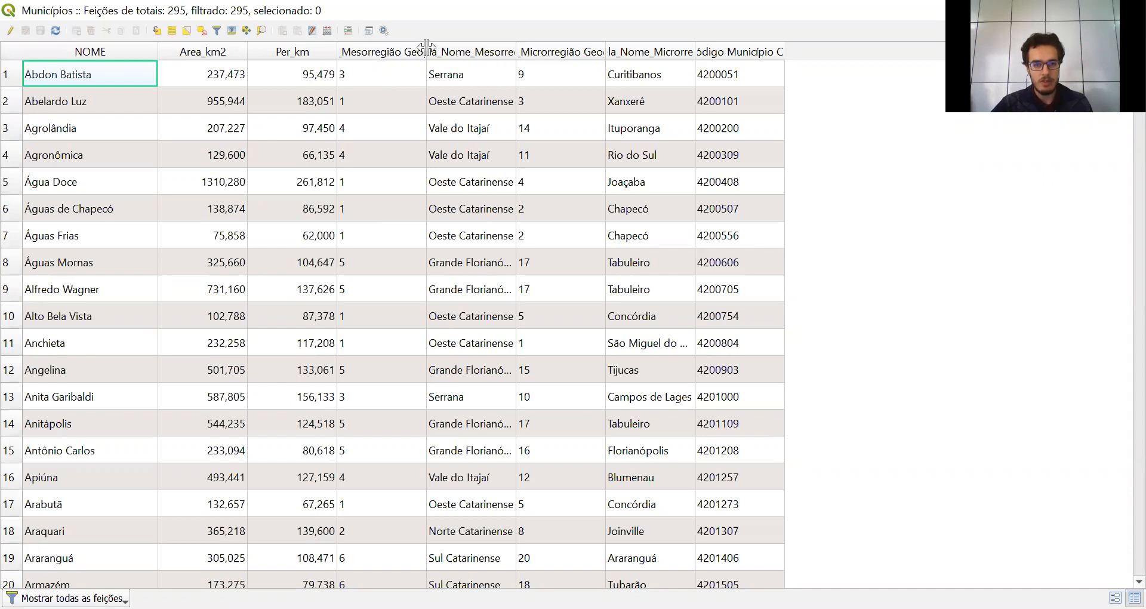
pyautogui.moveTo(426, 47); pyautogui.dragTo(554, 47)
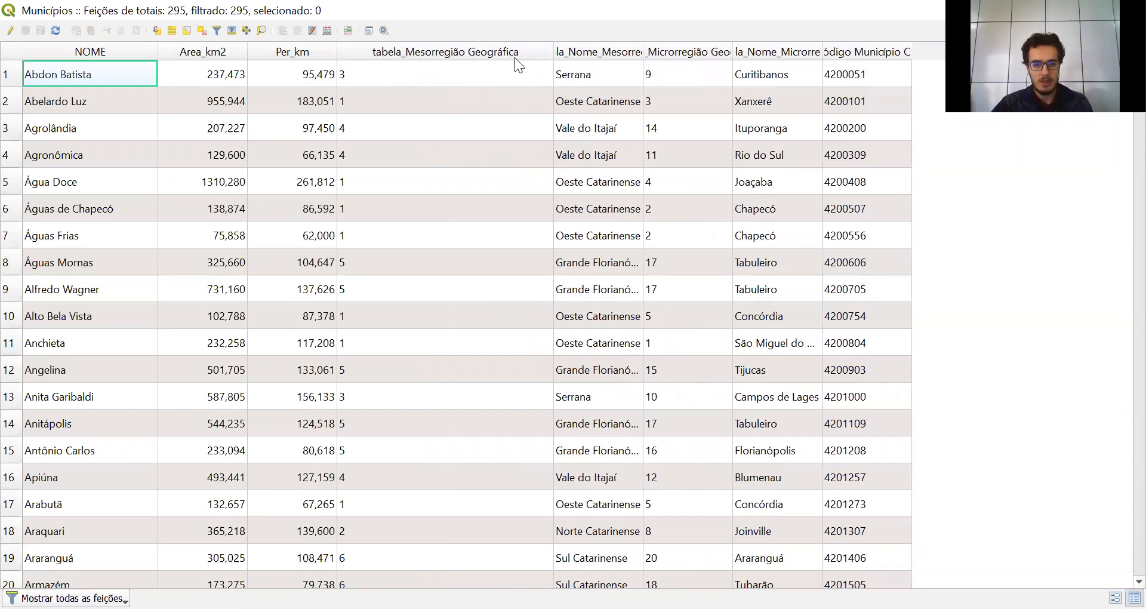
pyautogui.moveTo(644, 52); pyautogui.dragTo(730, 48)
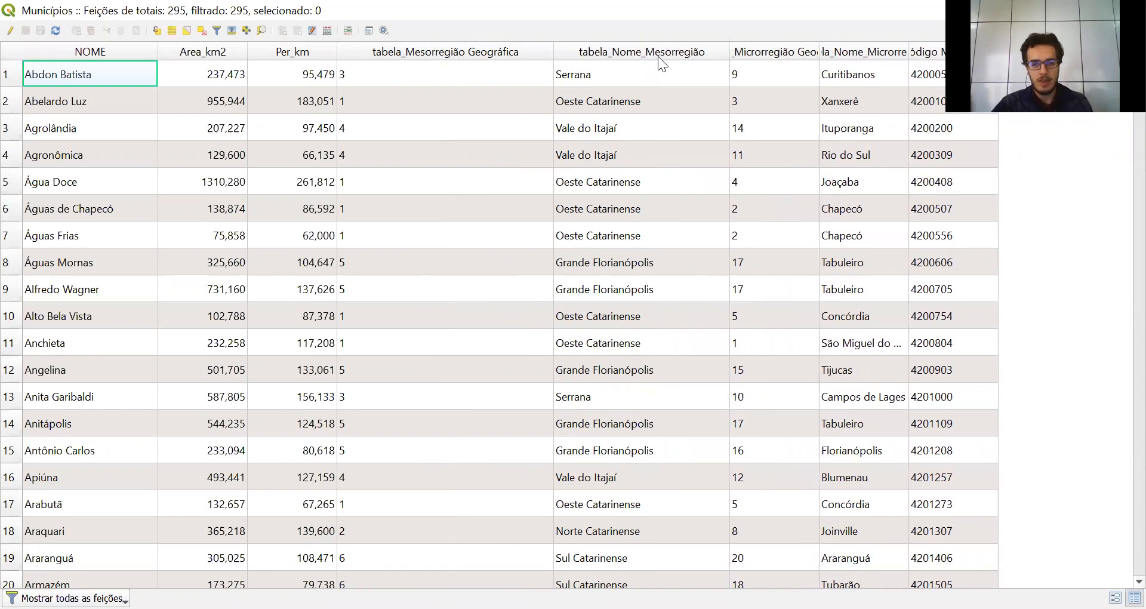
pyautogui.moveTo(729, 48); pyautogui.dragTo(672, 38)
pyautogui.doubleClick(672, 38)
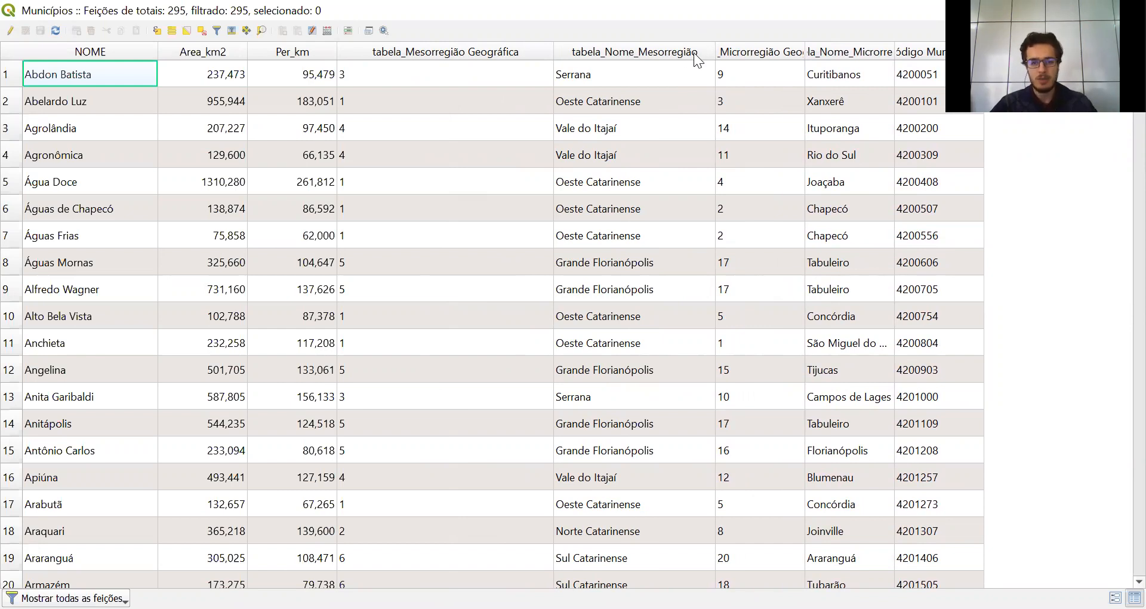
pyautogui.moveTo(553, 51); pyautogui.dragTo(505, 52)
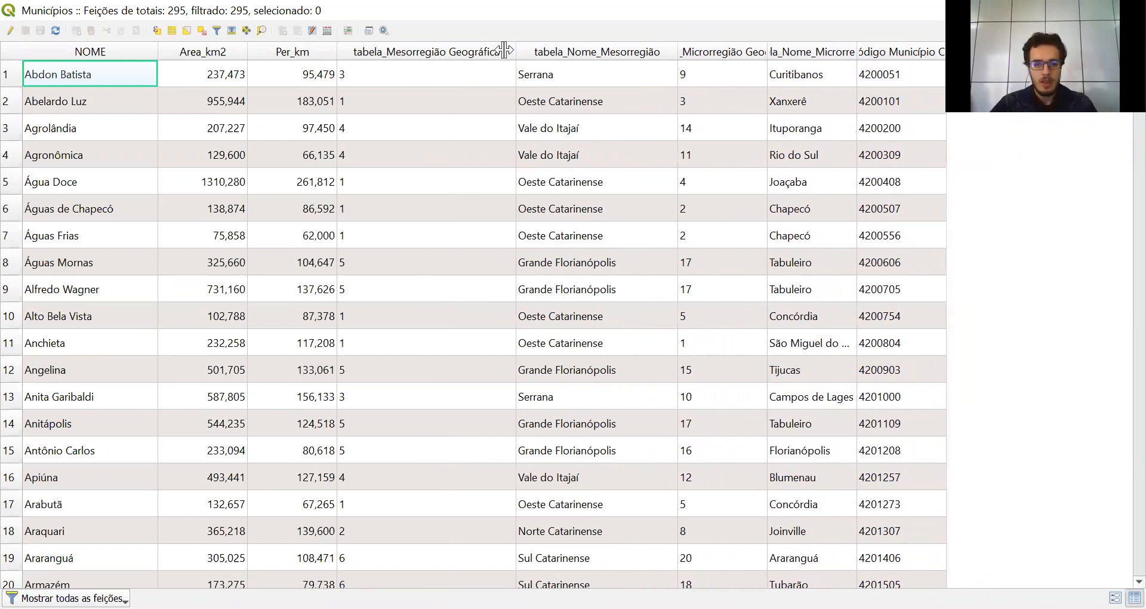
pyautogui.moveTo(667, 52); pyautogui.dragTo(658, 52)
pyautogui.moveTo(751, 47); pyautogui.dragTo(783, 52)
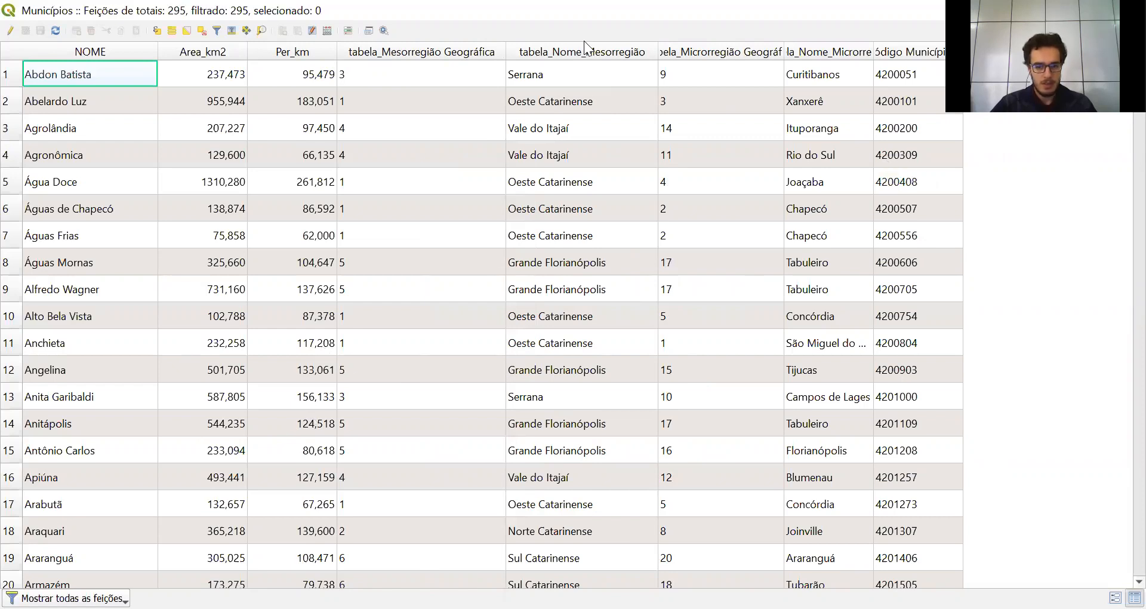
pyautogui.click(1130, 11)
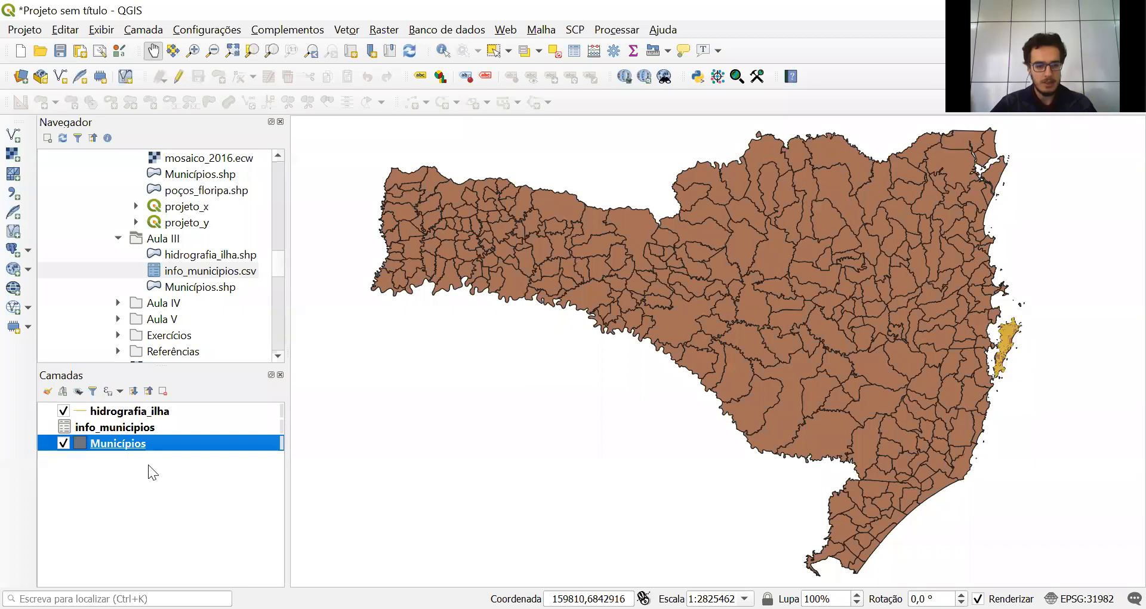
pyautogui.rightClick(118, 443)
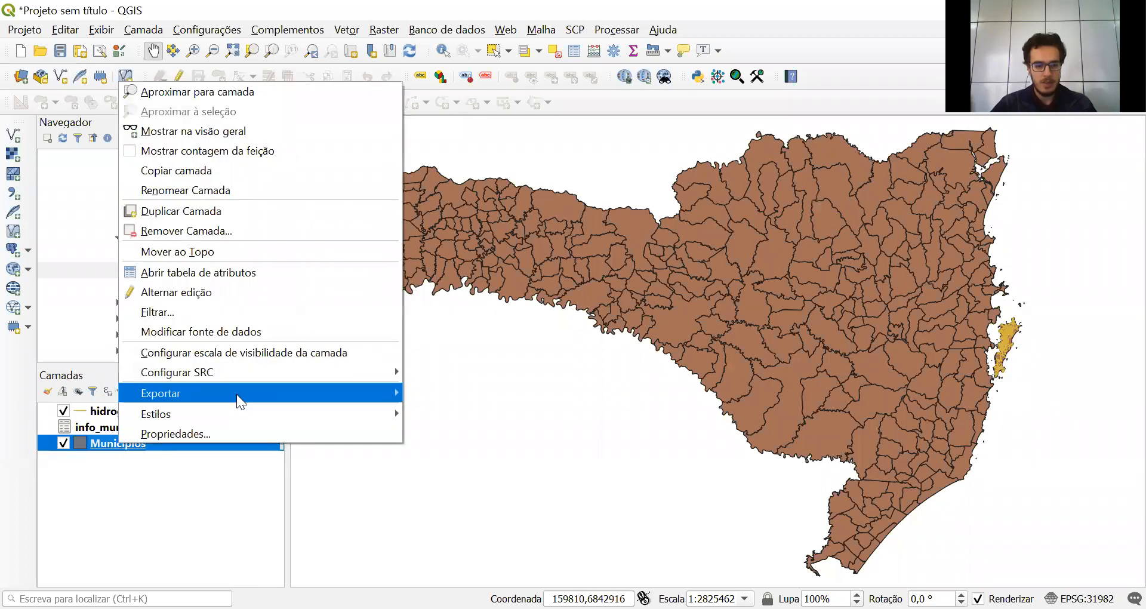
pyautogui.moveTo(236, 393)
pyautogui.click(450, 395)
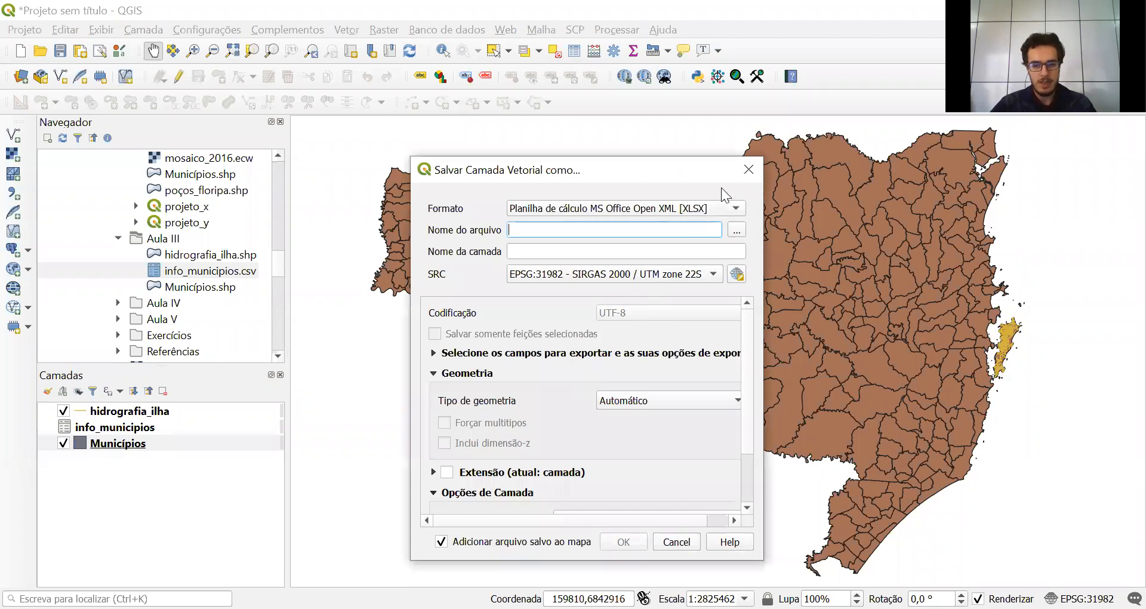
pyautogui.click(747, 172)
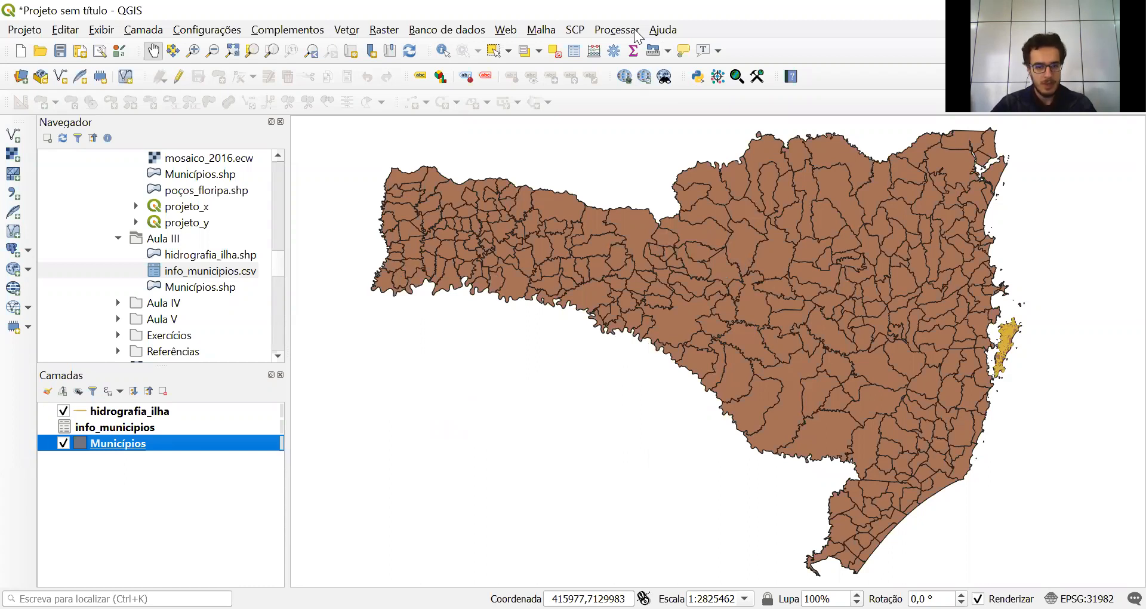
# - Select the Municípios records whose tabela_Nome_Mesorregião equals Vale do Itajaí, using the attribute table's form filter
pyautogui.hotkey('alt', 'Tab')
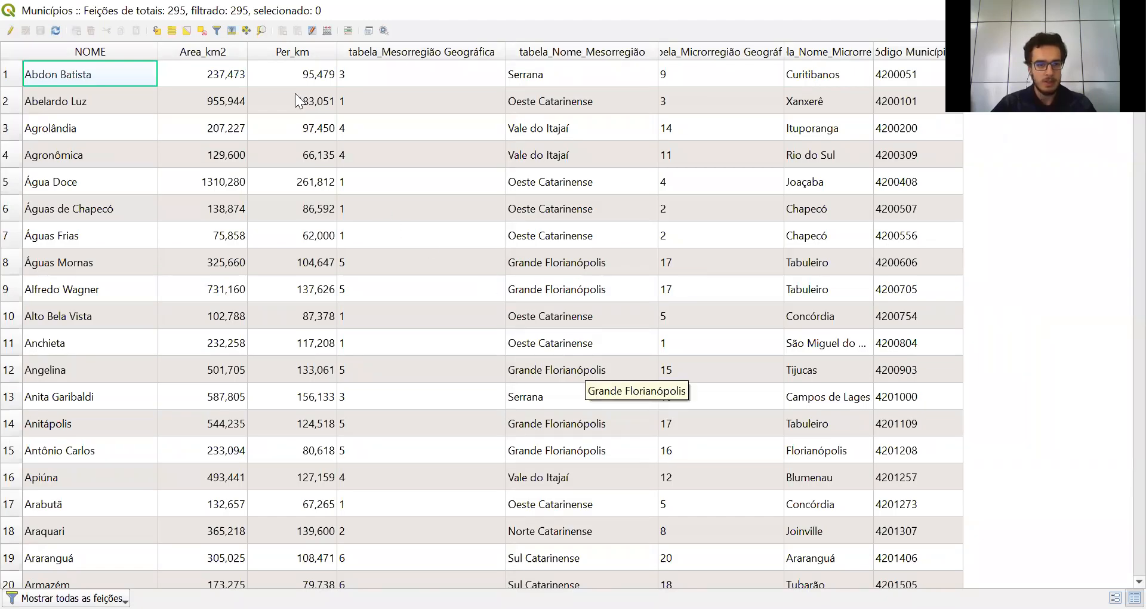
pyautogui.click(216, 32)
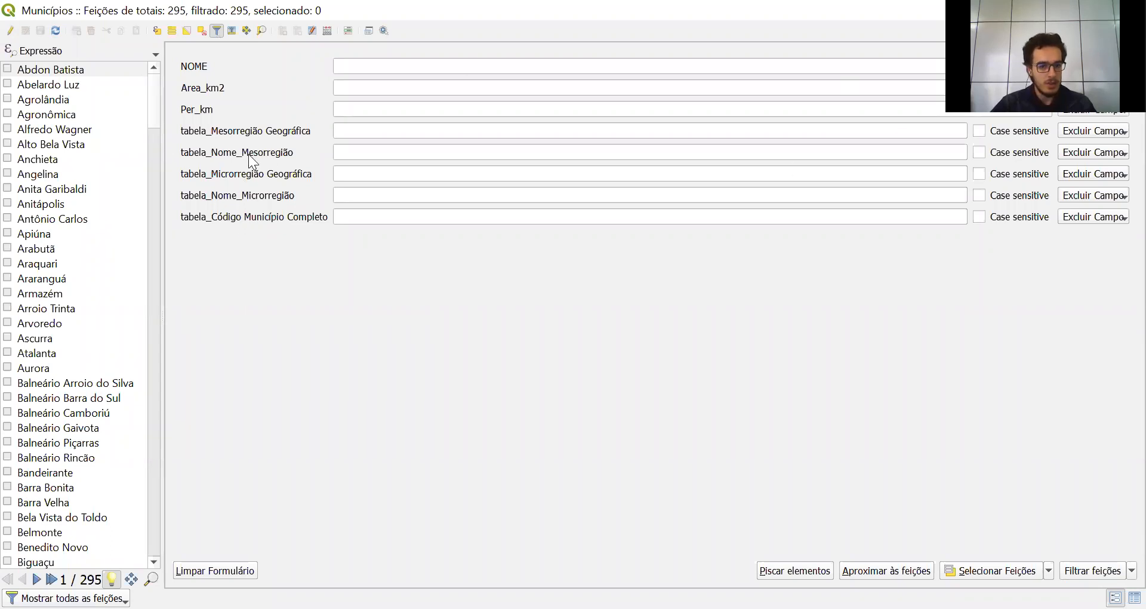
pyautogui.click(1078, 149)
pyautogui.click(1058, 189)
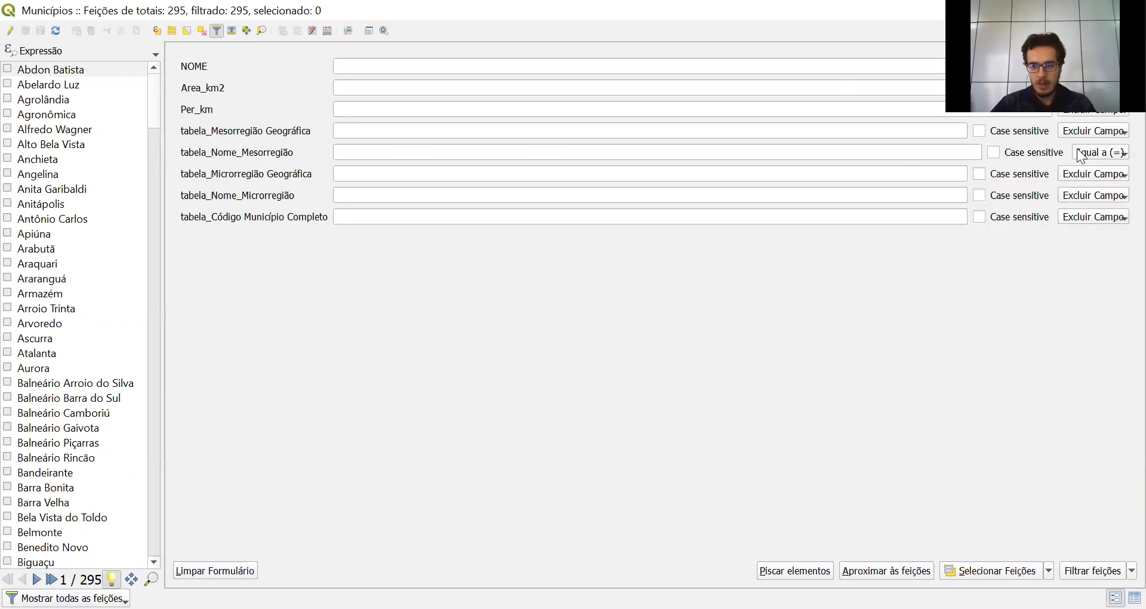
pyautogui.click(942, 157)
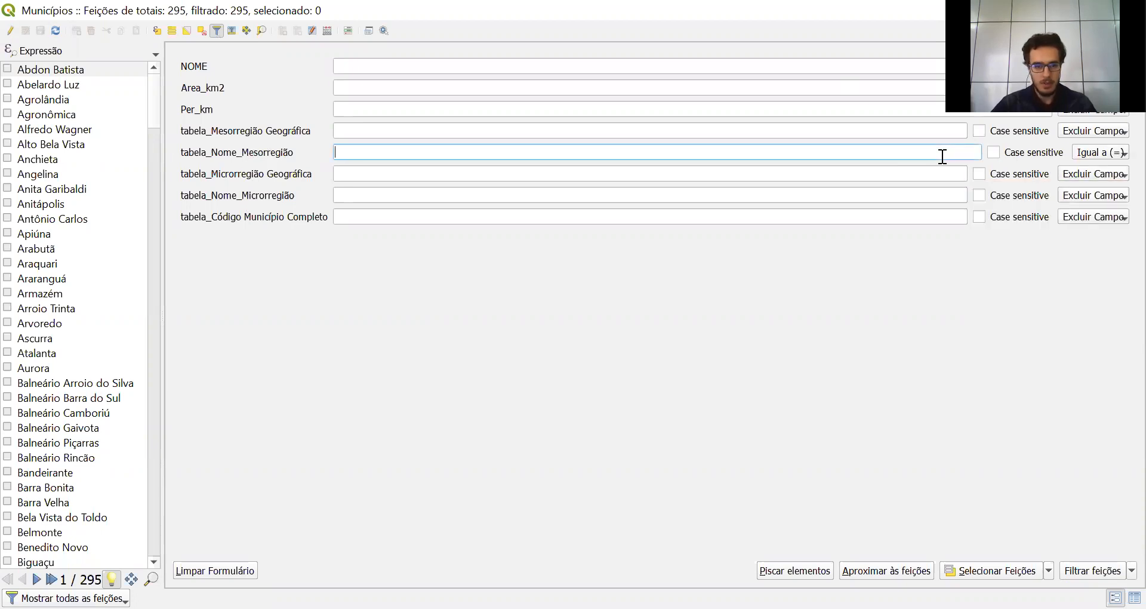
pyautogui.write('Vale')
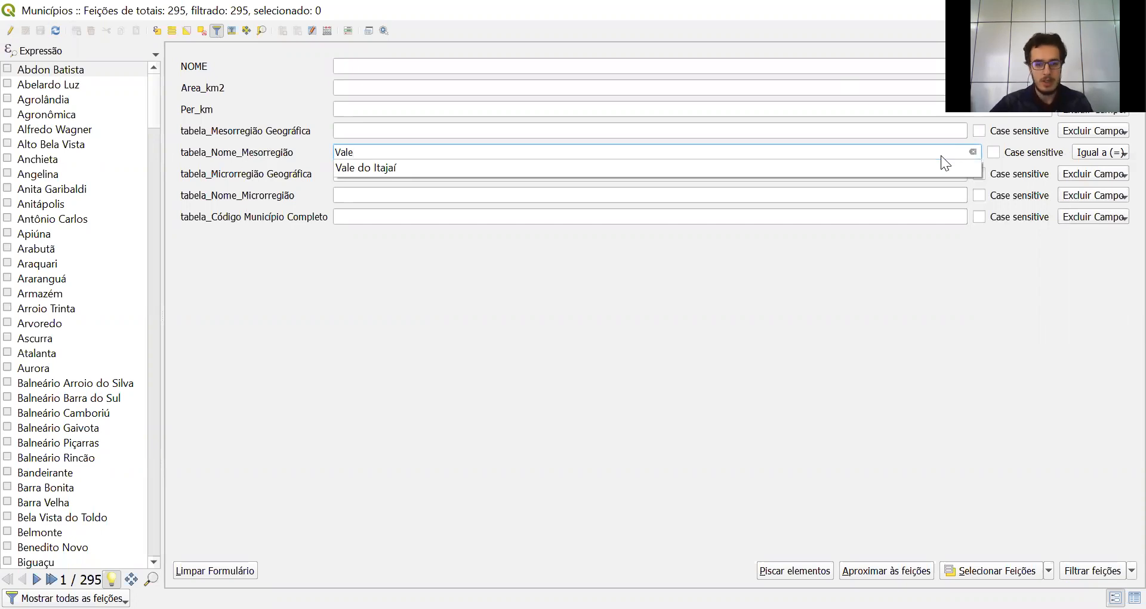
pyautogui.click(380, 167)
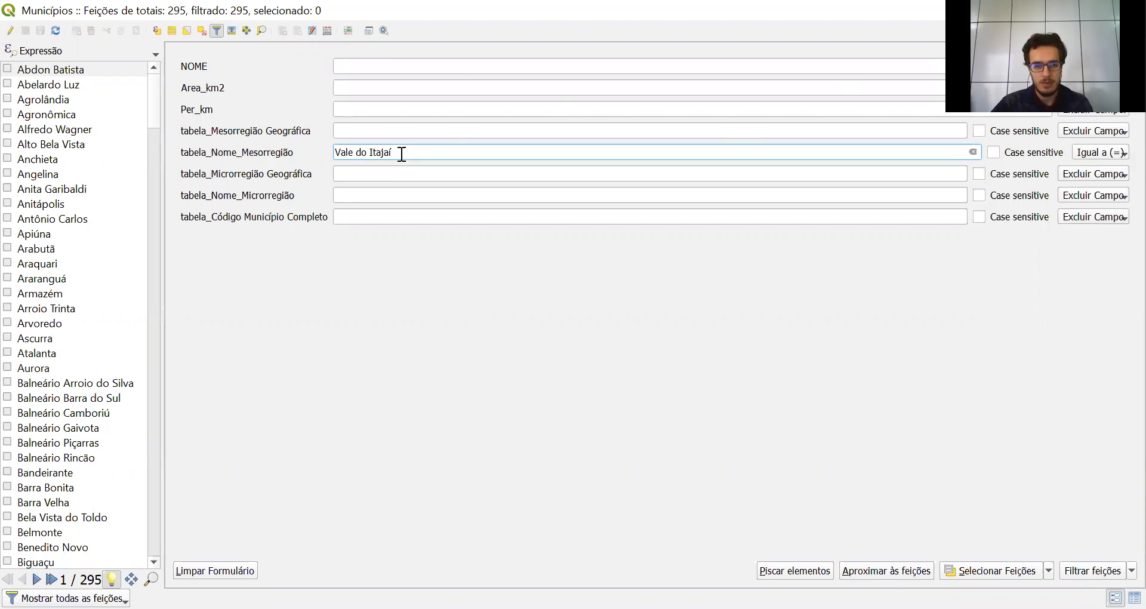
pyautogui.click(995, 572)
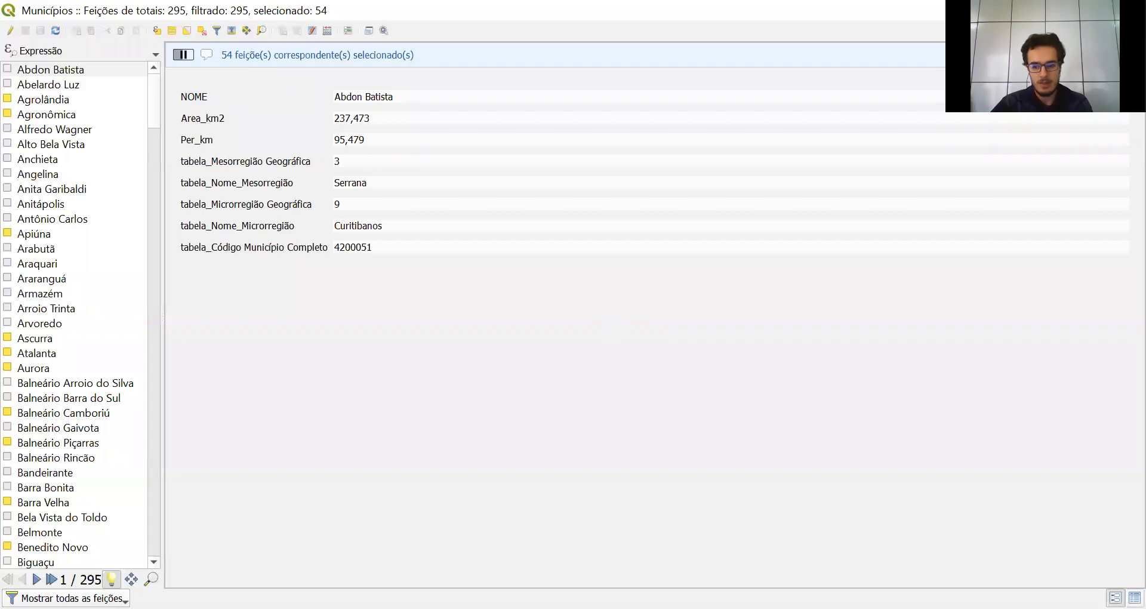
# - Show the records in table view, move the selected ones to the top, and return to the map to view the selection
pyautogui.click(1134, 597)
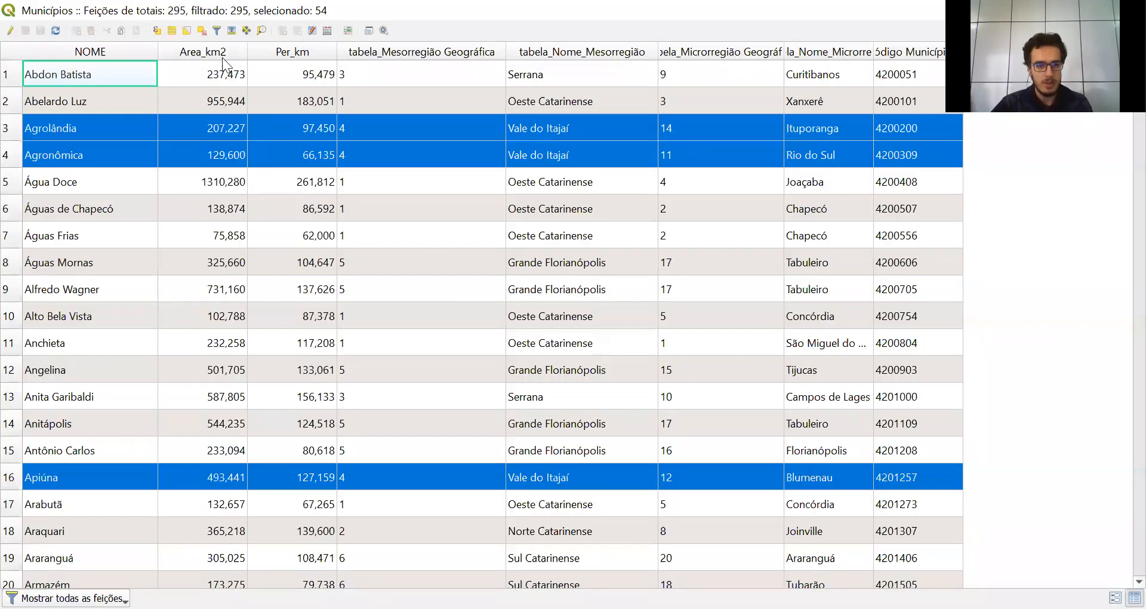
pyautogui.click(230, 30)
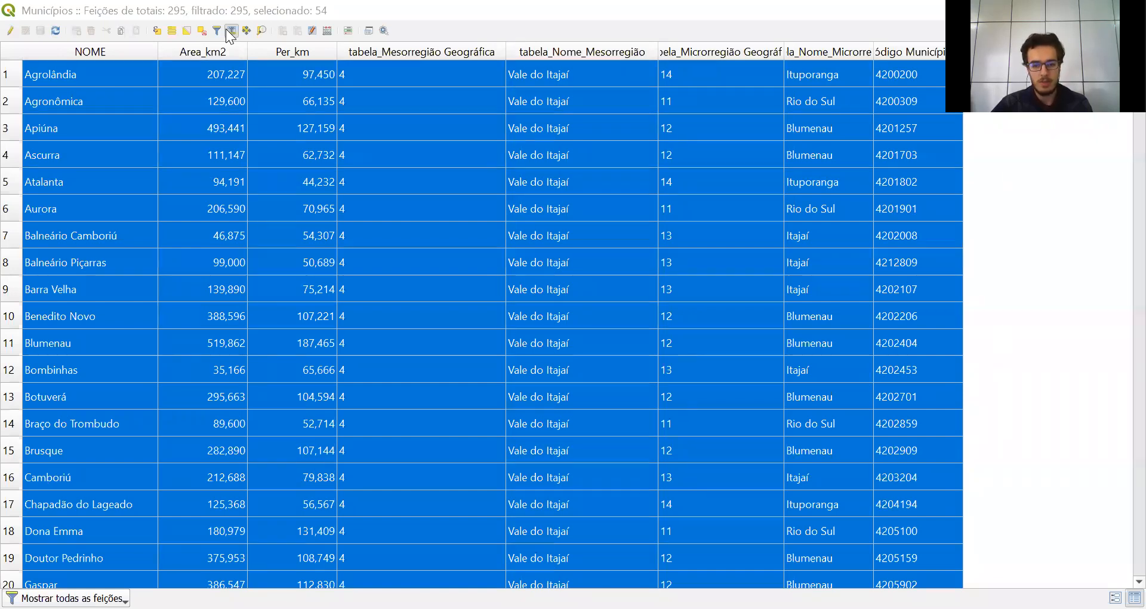
pyautogui.hotkey('alt', 'Tab')
pyautogui.moveTo(840, 403); pyautogui.dragTo(674, 423)
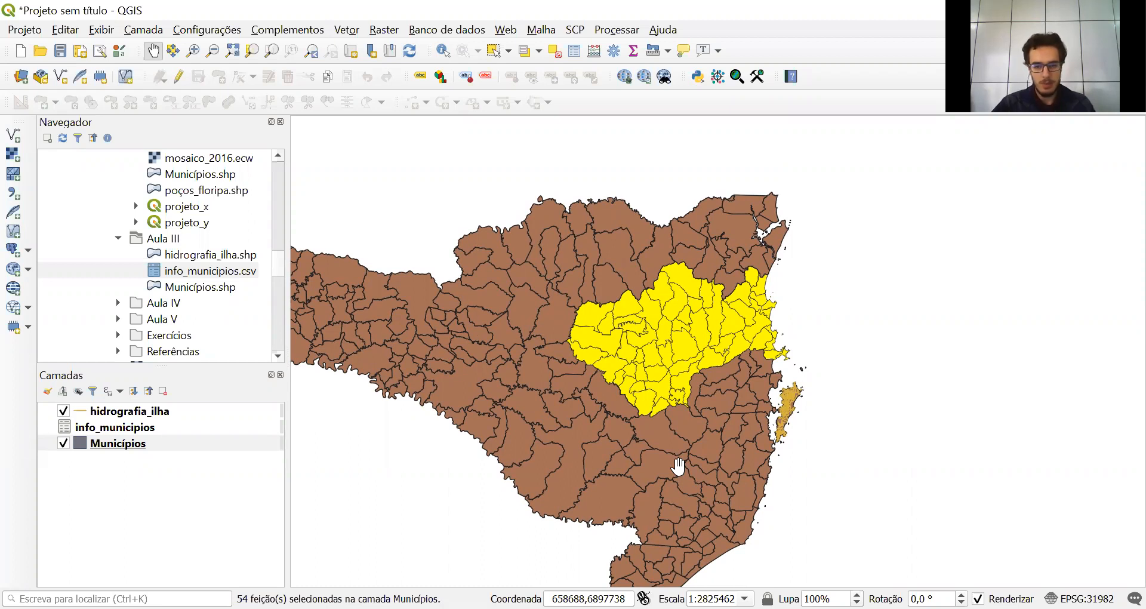
pyautogui.rightClick(111, 439)
pyautogui.moveTo(180, 391)
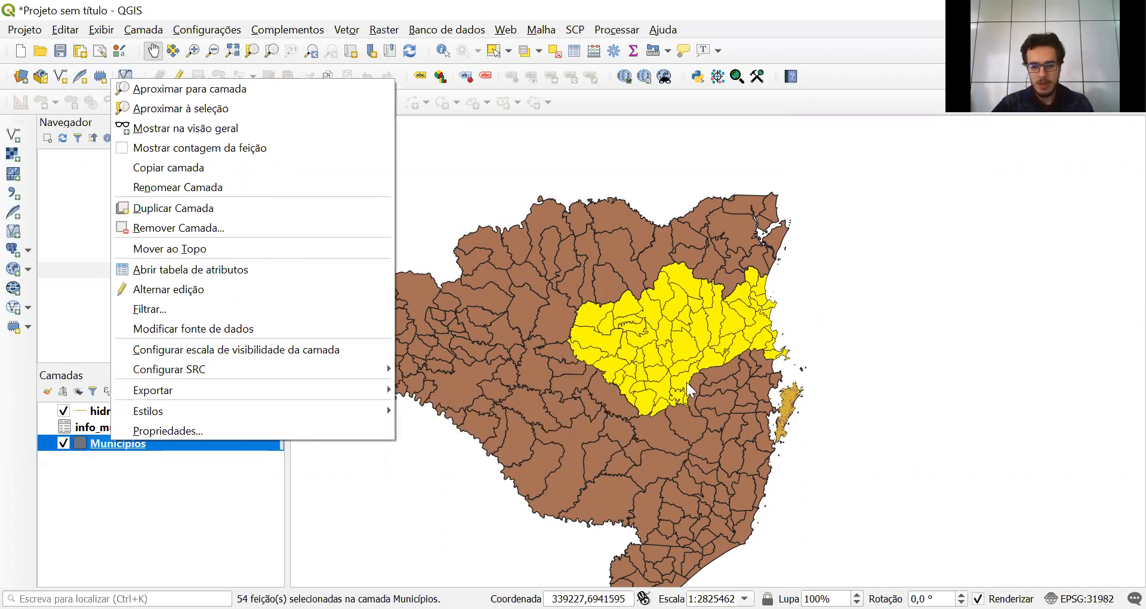
pyautogui.click(191, 528)
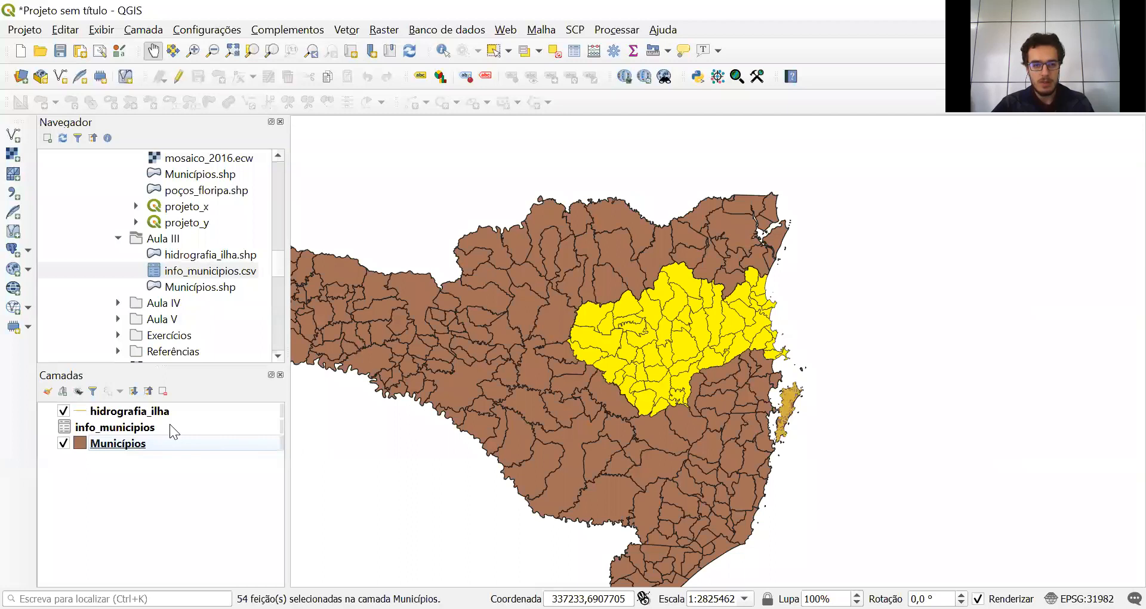
# - Deselect all features and bring the whole state back into view on the map
pyautogui.click(555, 51)
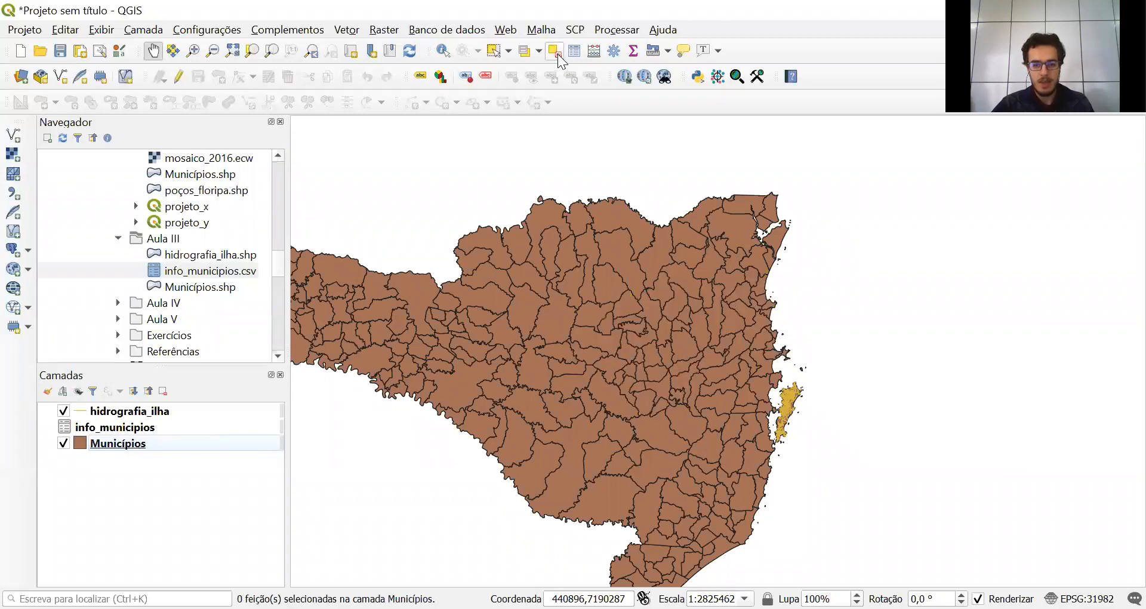
pyautogui.moveTo(518, 566); pyautogui.dragTo(693, 504)
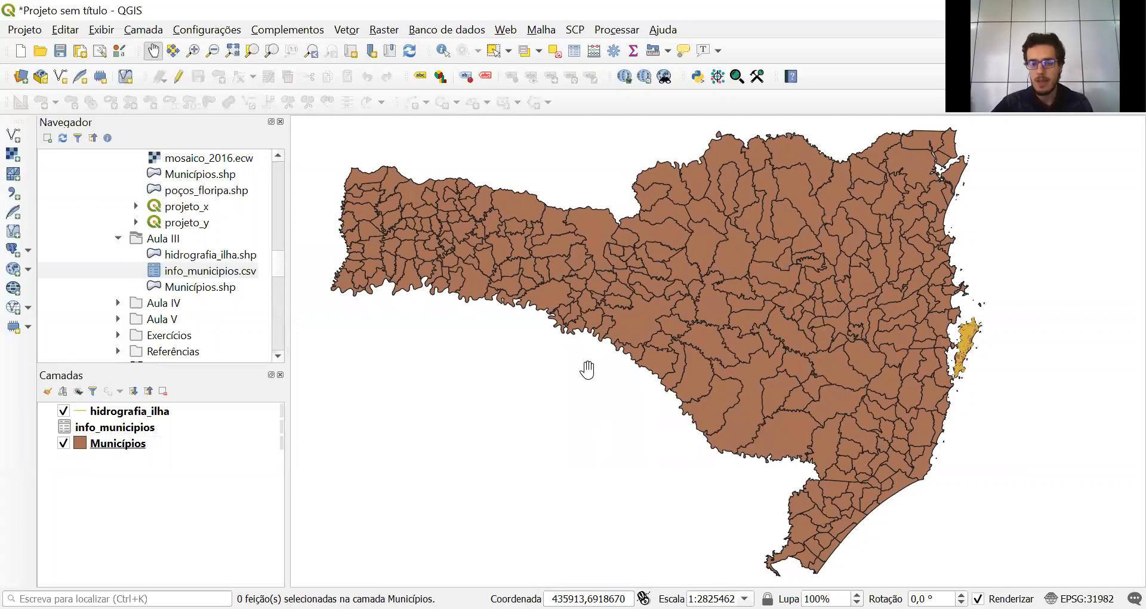
pyautogui.moveTo(614, 317); pyautogui.dragTo(650, 316)
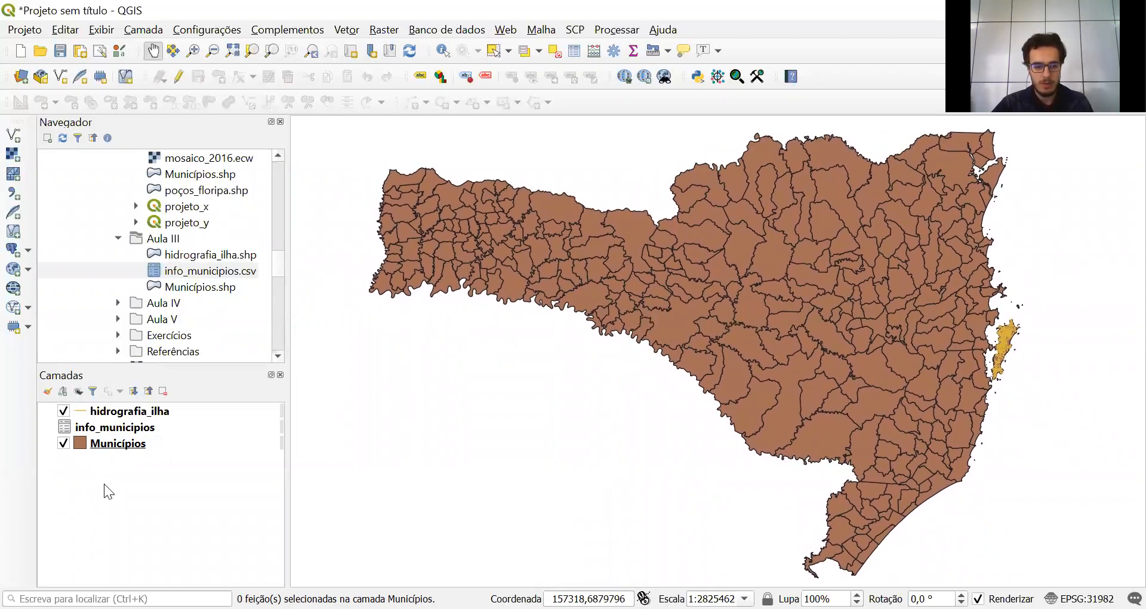
# - Start exporting all features of the Municípios layer with the format Planilha de cálculo MS Office Open XML [XLSX]
pyautogui.click(113, 444)
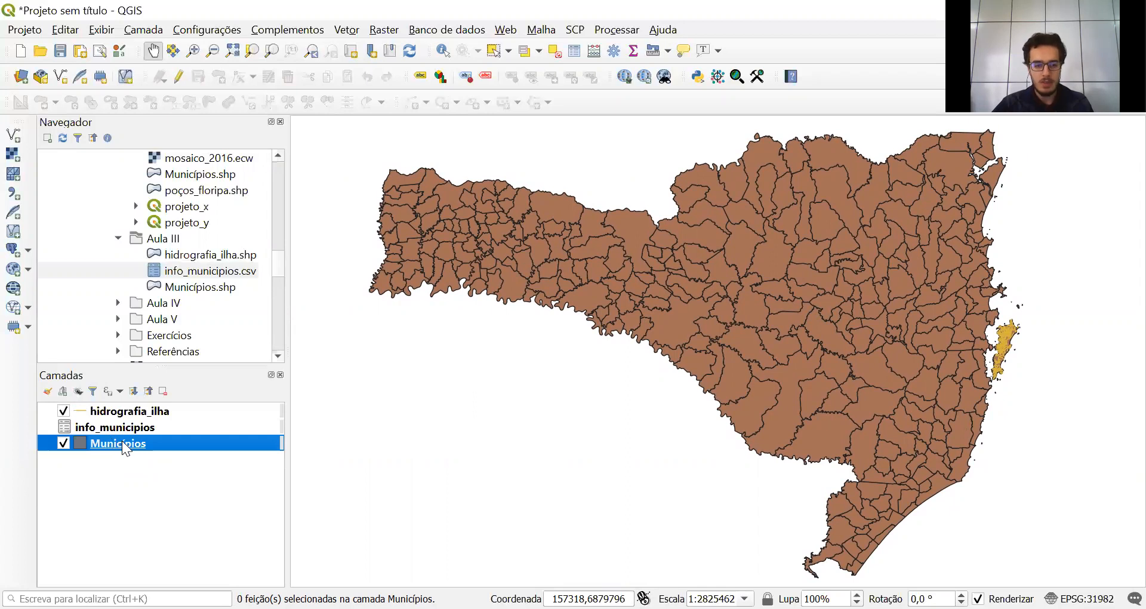
pyautogui.rightClick(121, 441)
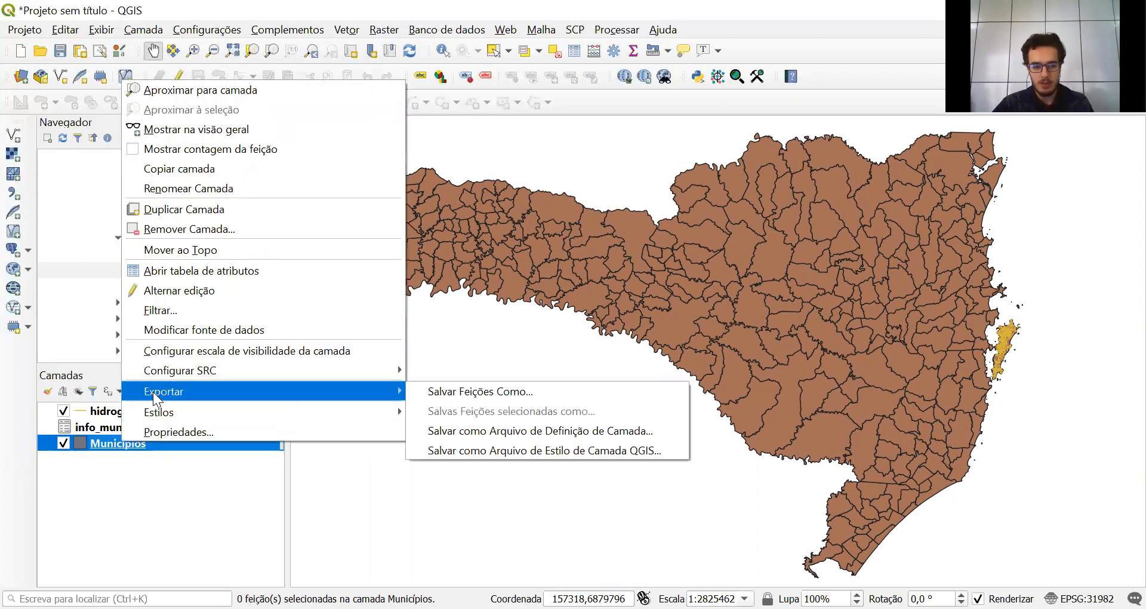
pyautogui.click(447, 393)
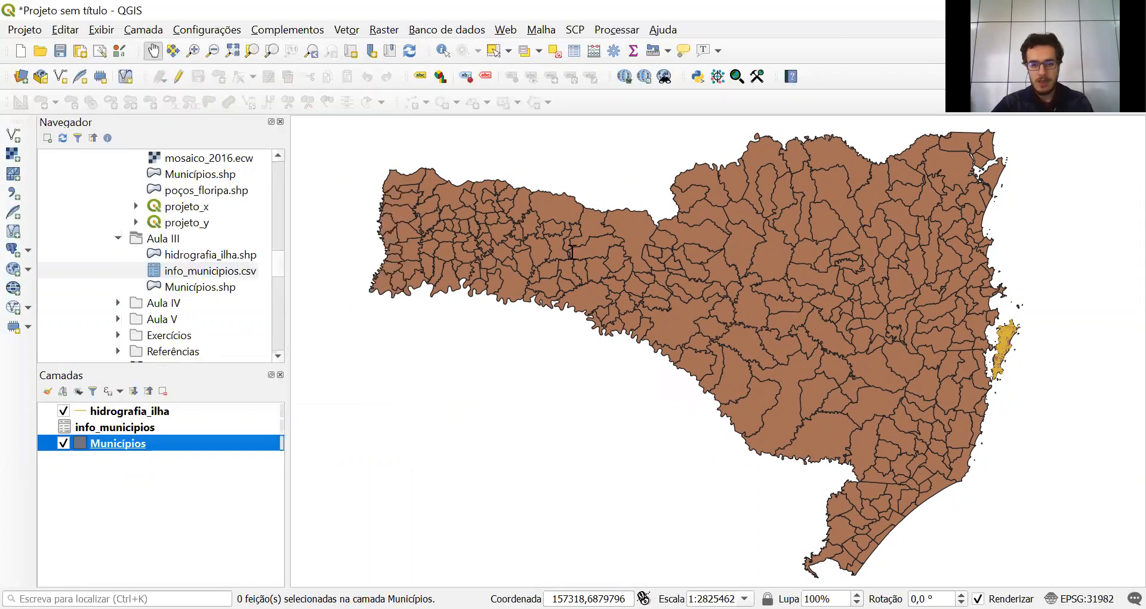
pyautogui.click(743, 235)
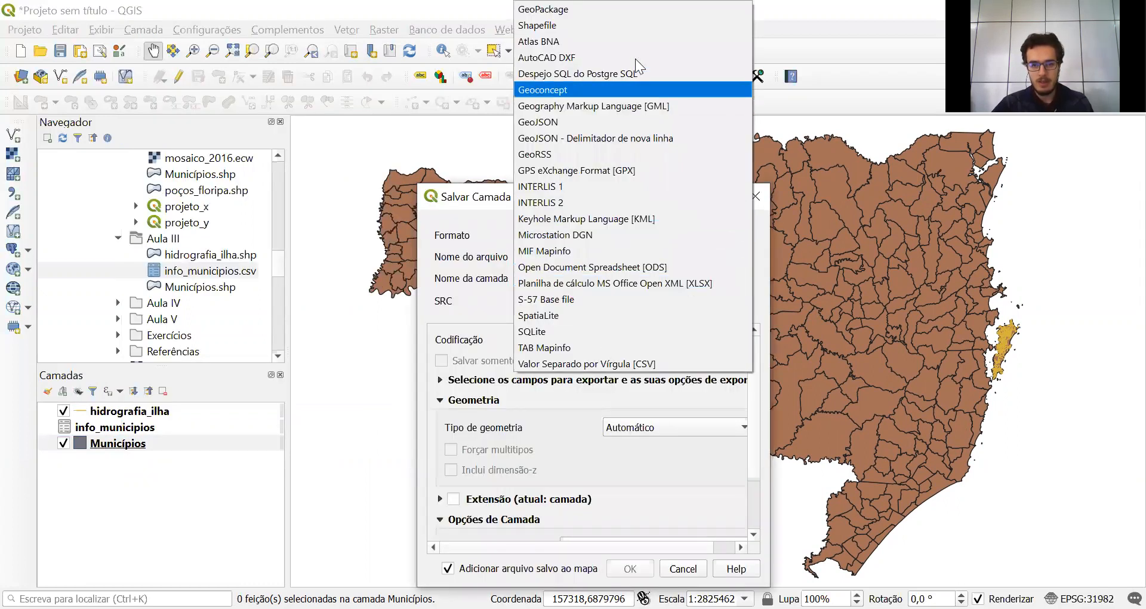
pyautogui.click(629, 29)
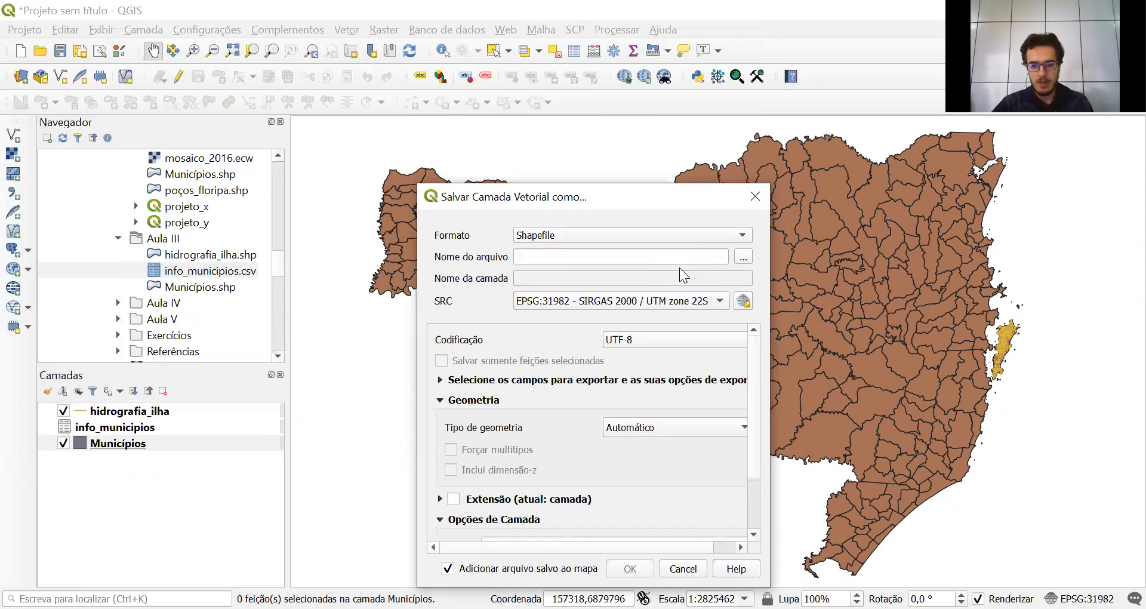
pyautogui.click(745, 239)
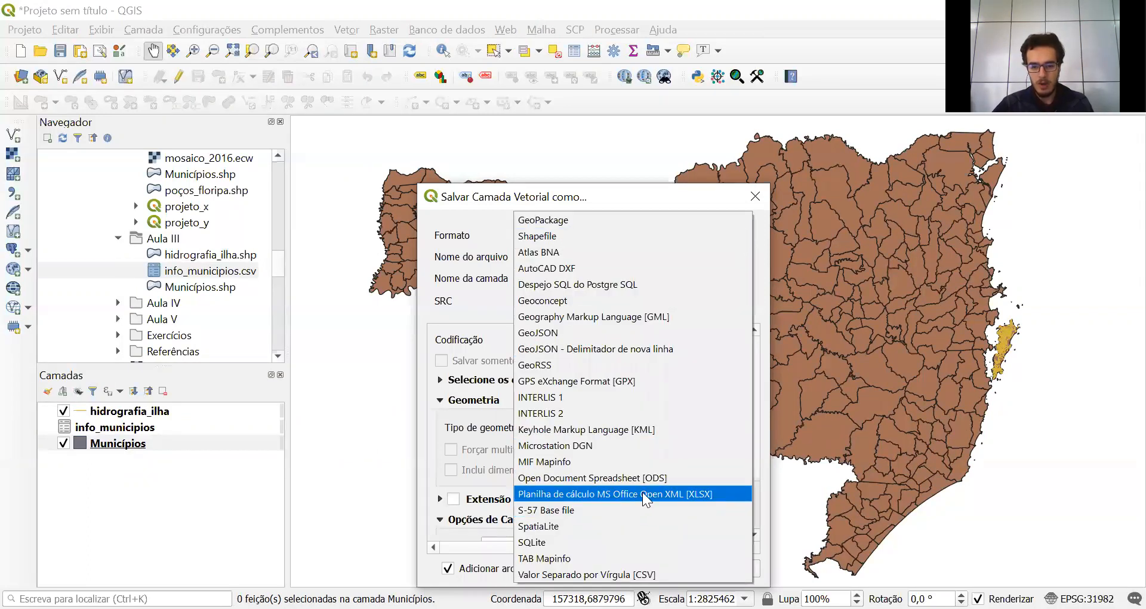
pyautogui.click(689, 496)
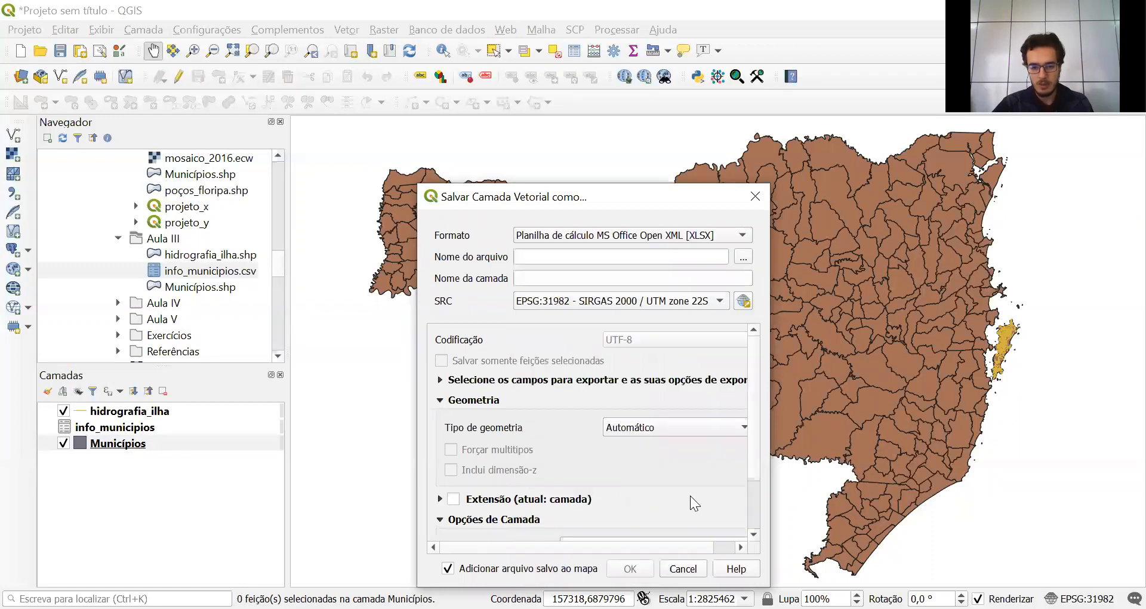
# - Set the export file to tabela_municipios in the Aula III folder
pyautogui.click(744, 257)
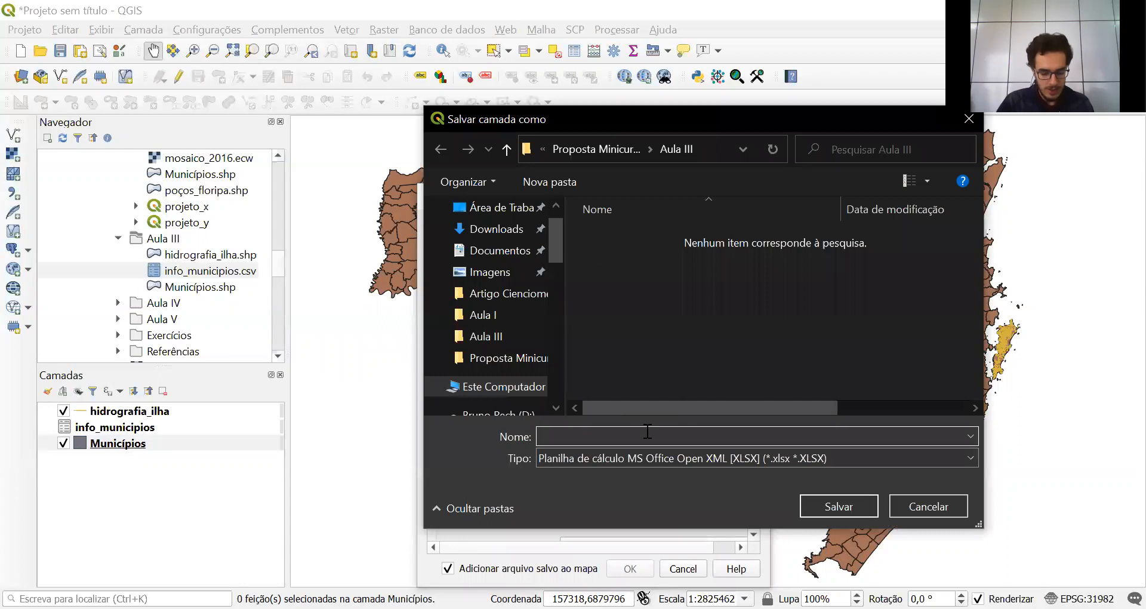
pyautogui.click(648, 431)
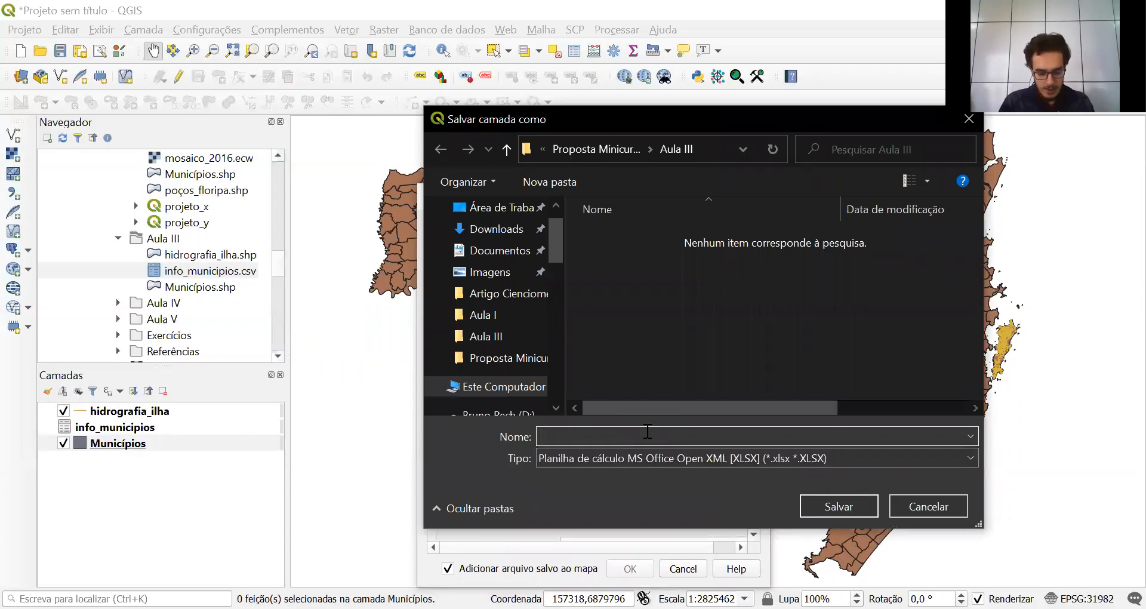
pyautogui.write('tabela')
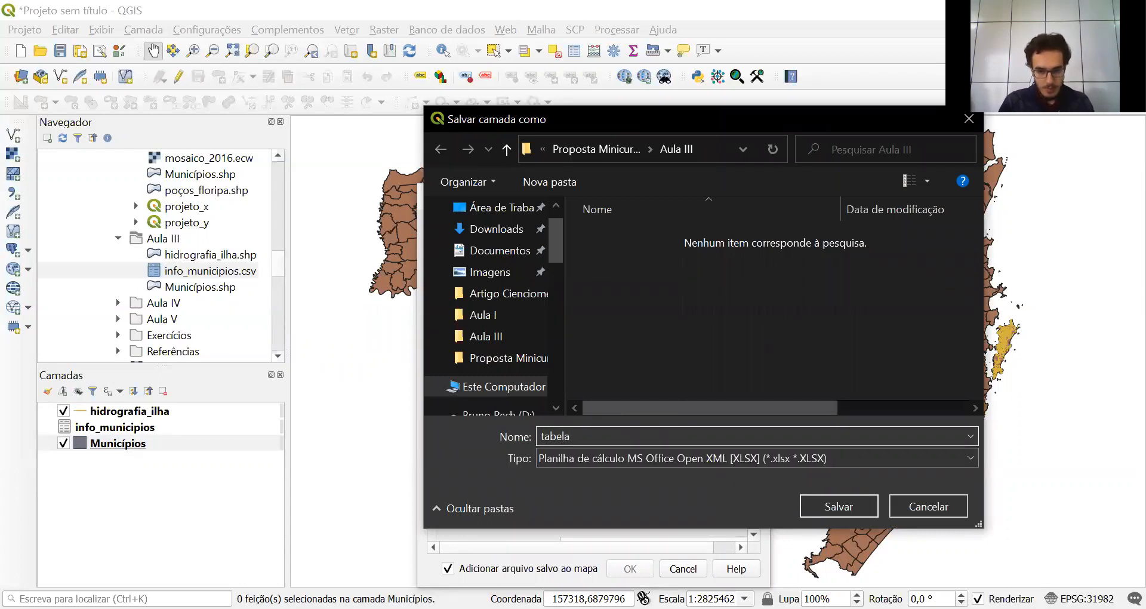
pyautogui.write('_municipios')
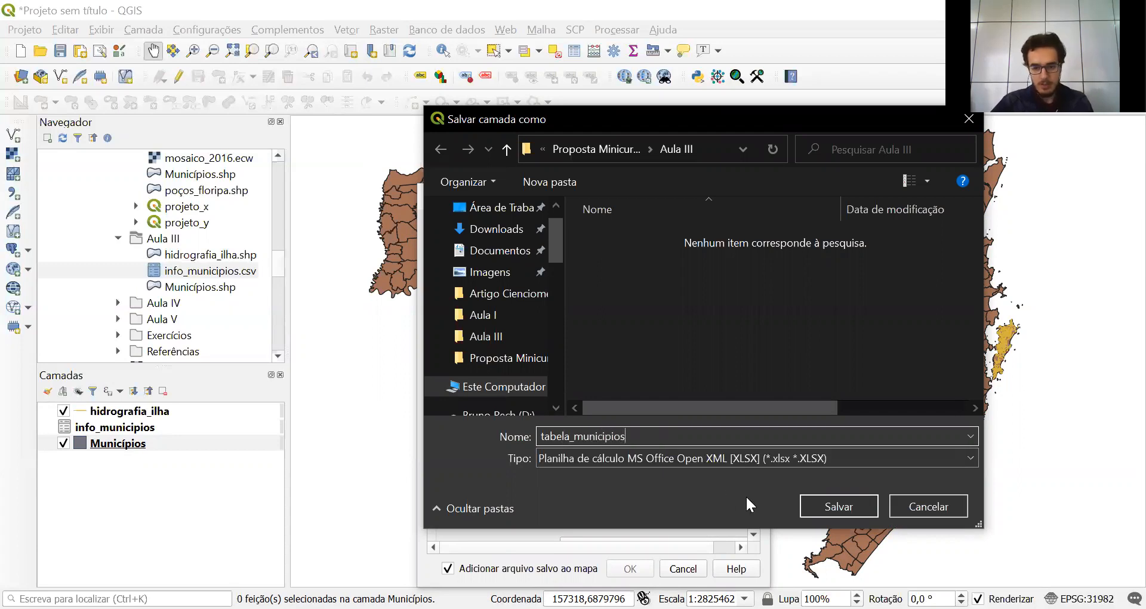
pyautogui.click(821, 499)
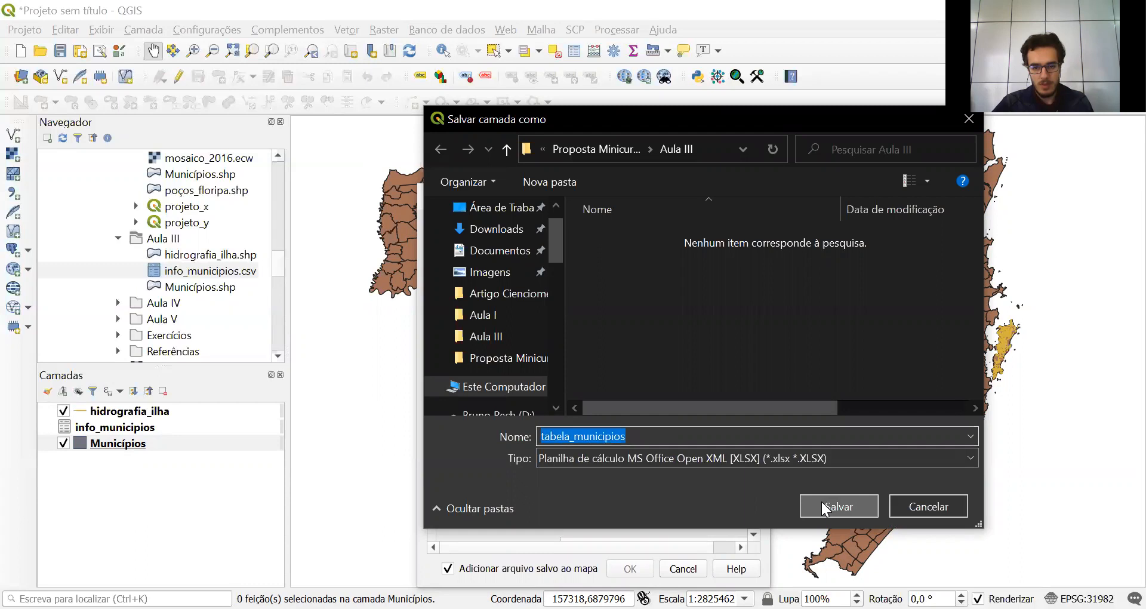
pyautogui.click(824, 503)
# - Disable adding the saved file to the map and run the export
pyautogui.moveTo(546, 197); pyautogui.dragTo(554, 110)
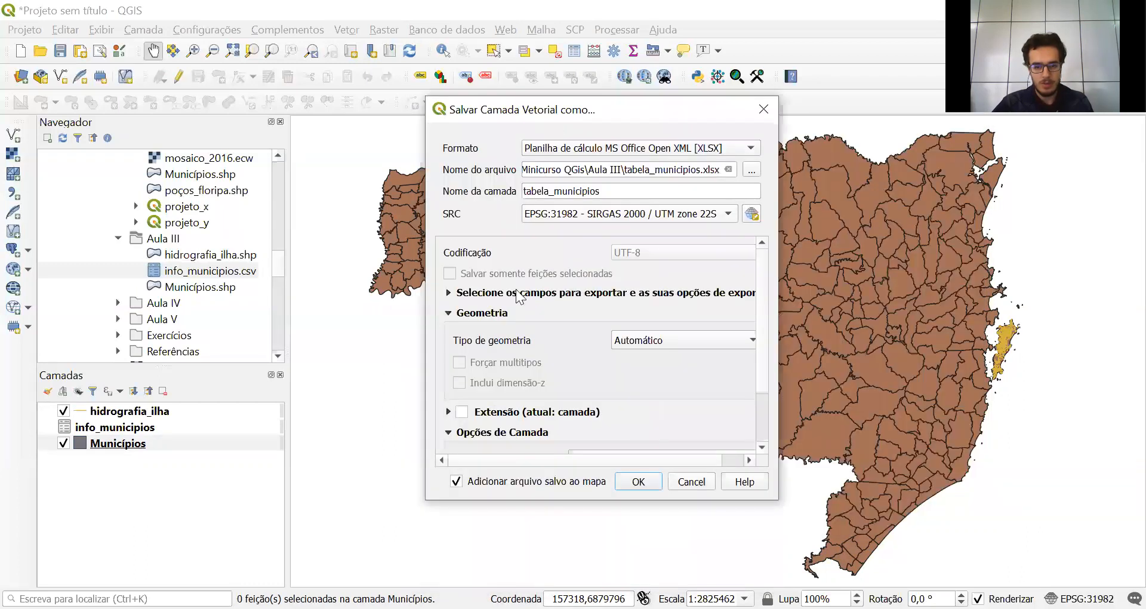
pyautogui.click(457, 482)
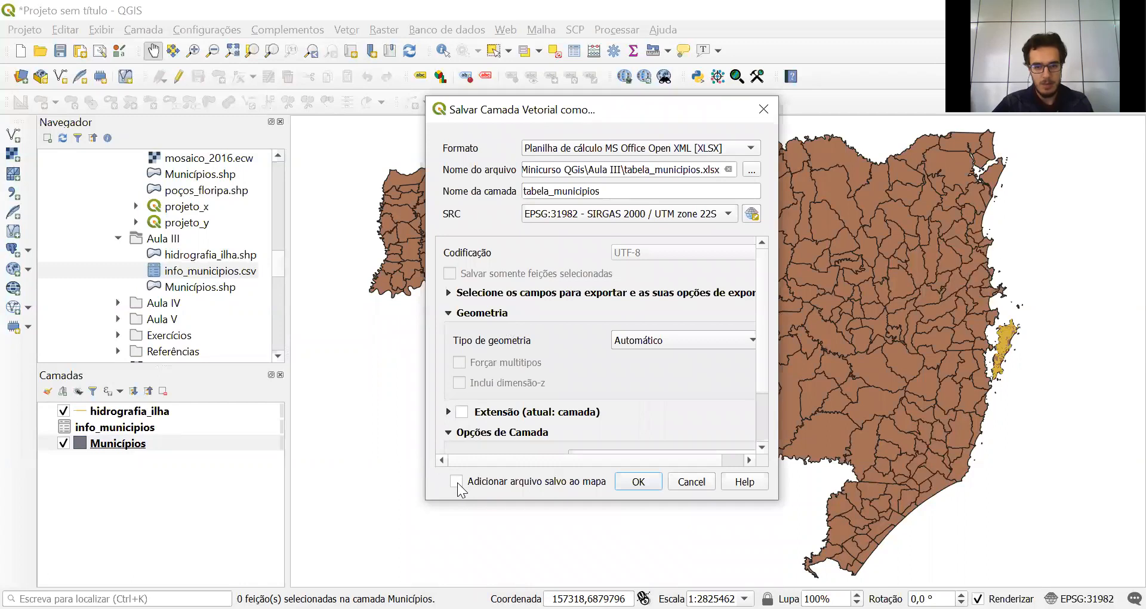
pyautogui.click(648, 482)
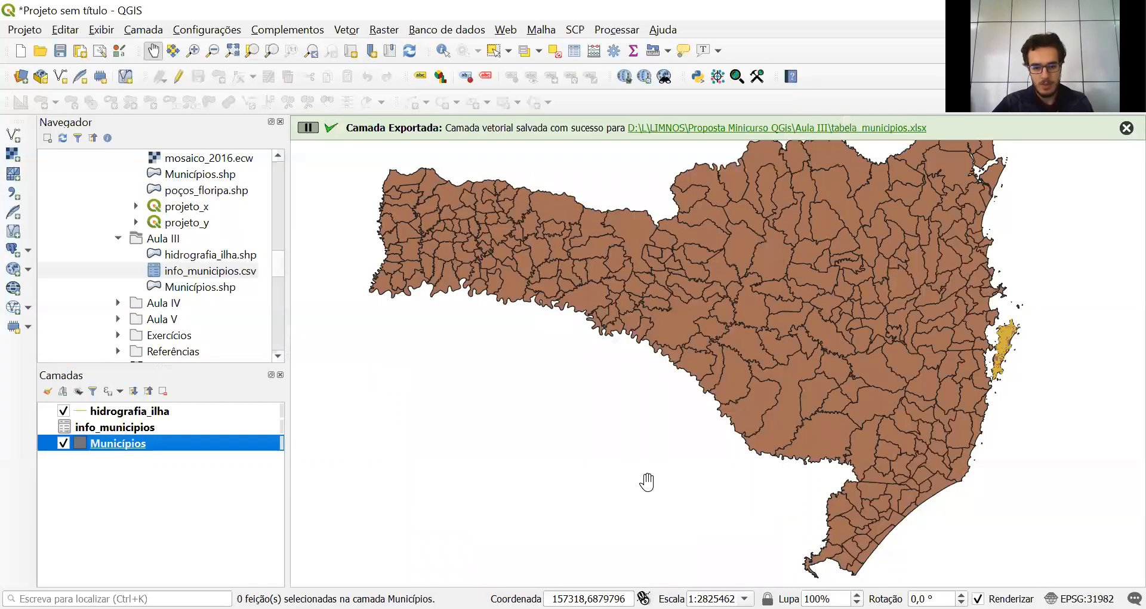
# - Switch to Excel to look through the rows of the exported tabela_municipios spreadsheet, and return to the QGIS map
pyautogui.hotkey('alt', 'Tab')
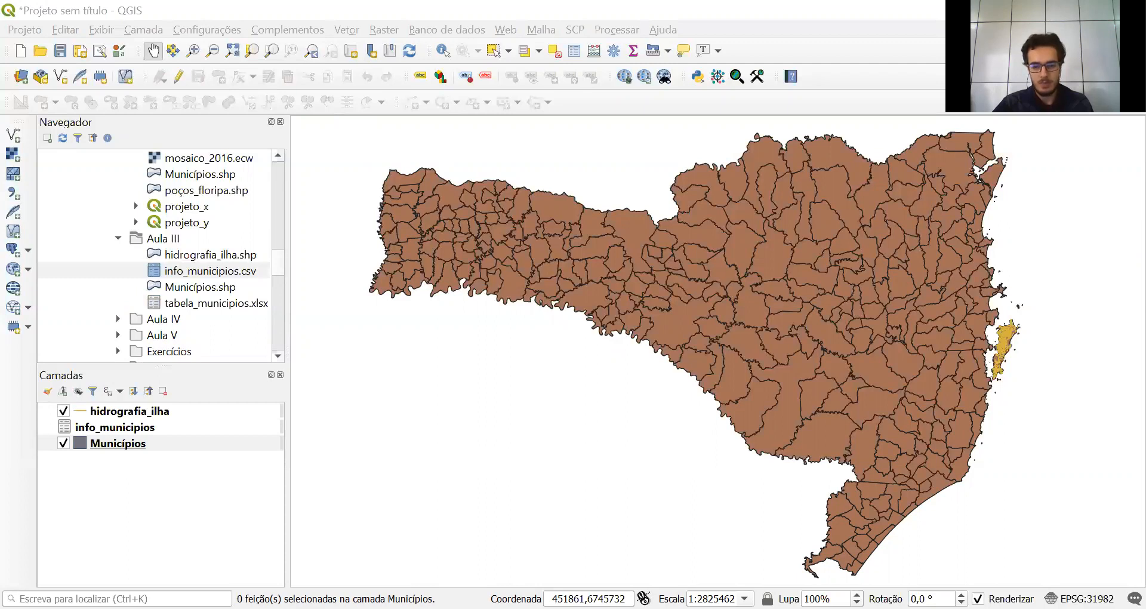
pyautogui.hotkey('alt', 'Tab')
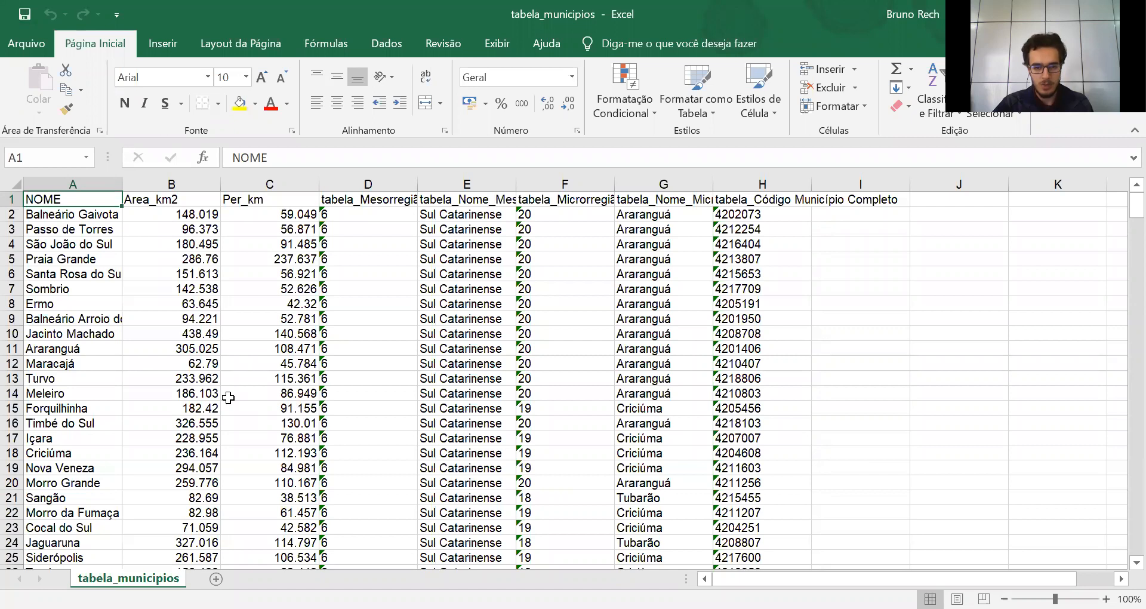
pyautogui.scroll(-6, 226, 406)
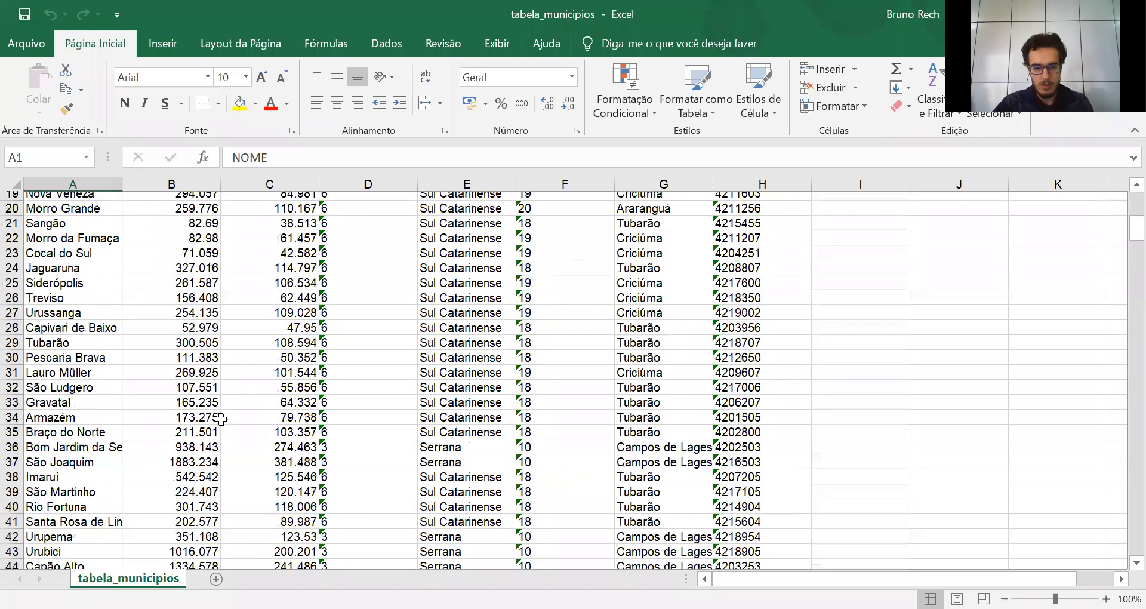
pyautogui.scroll(-14, 221, 420)
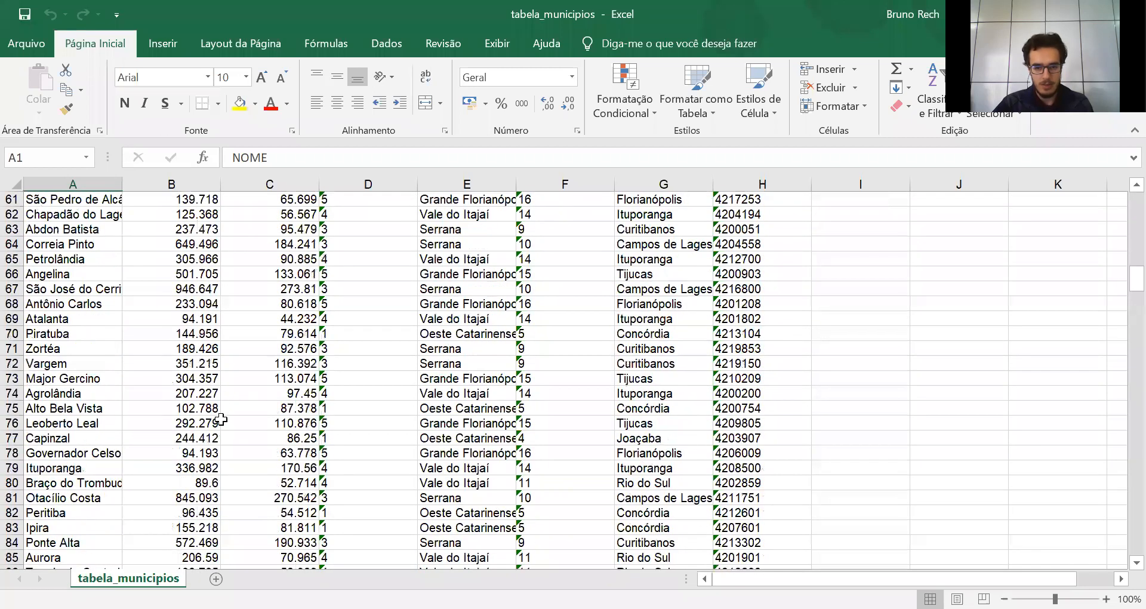
pyautogui.scroll(-5, 221, 420)
pyautogui.scroll(18, 221, 420)
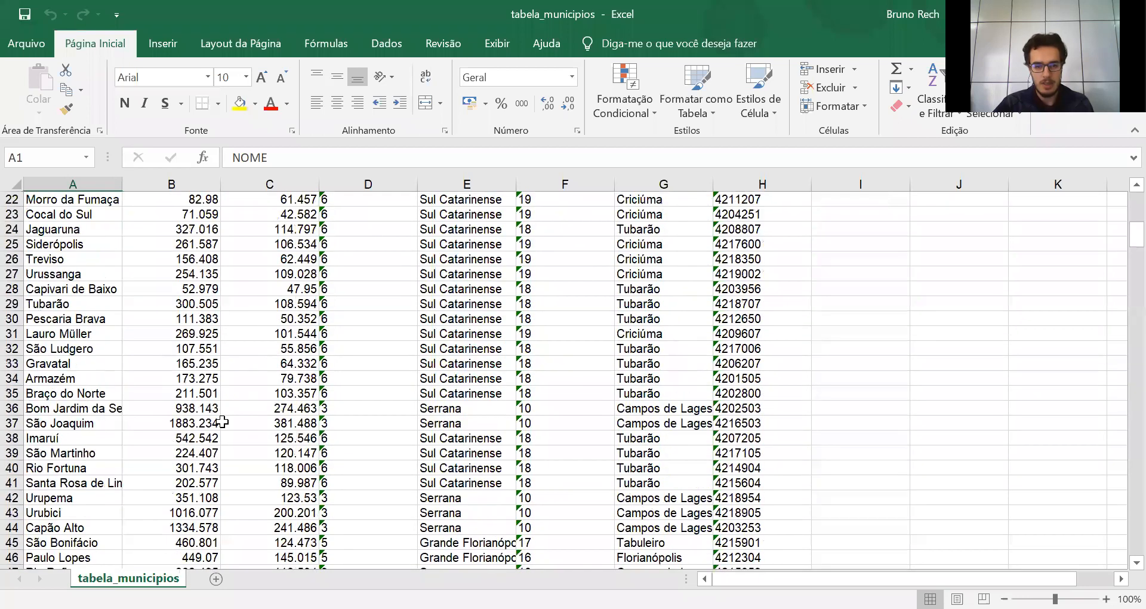
pyautogui.scroll(7, 222, 422)
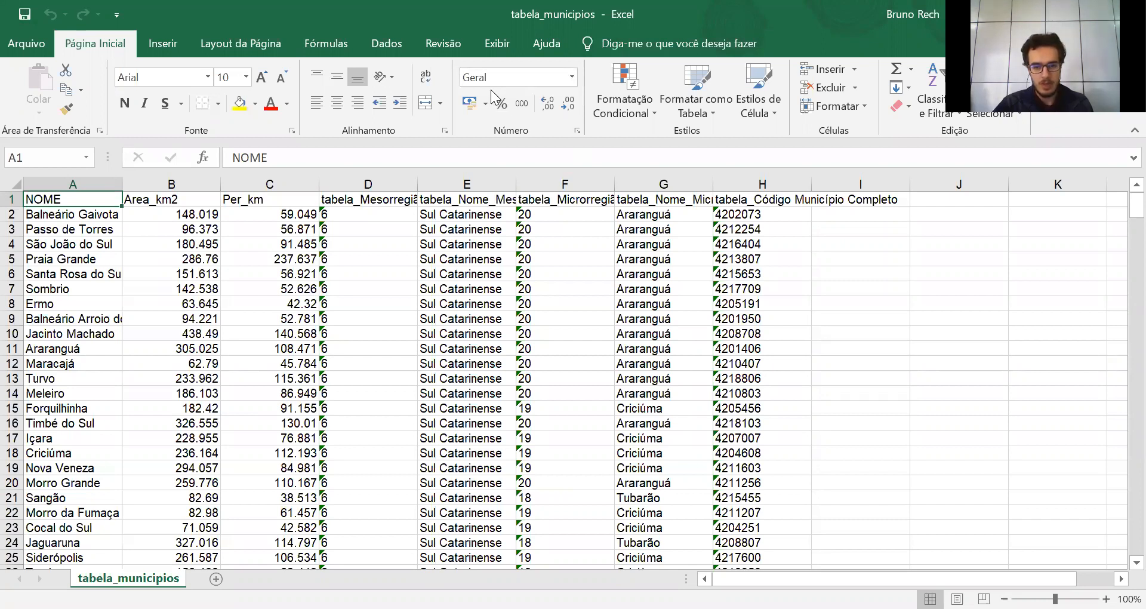
pyautogui.hotkey('alt', 'Tab')
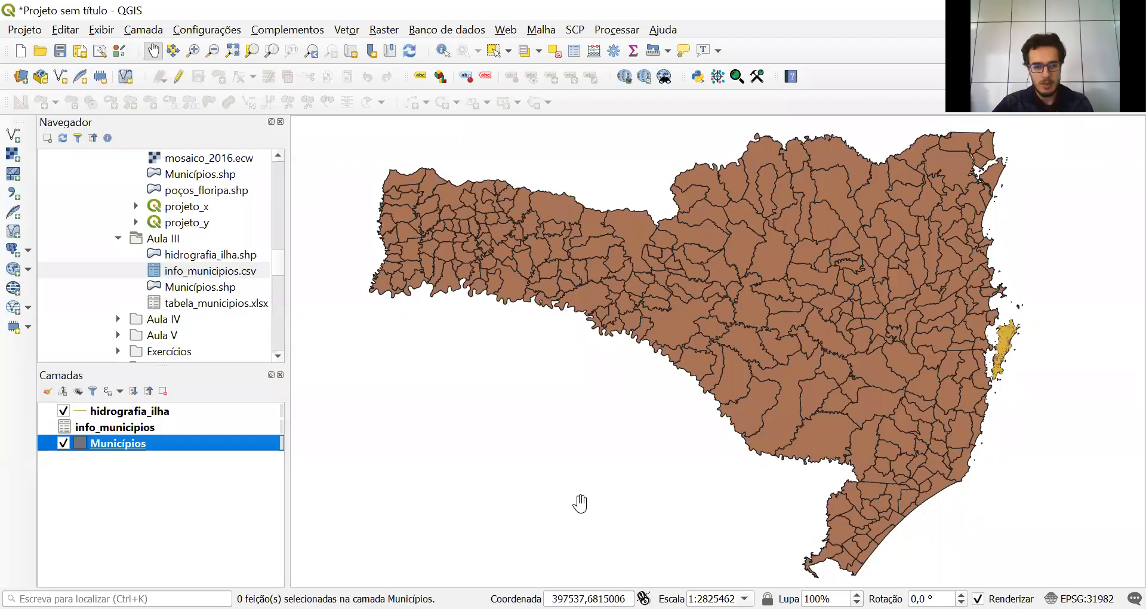
pyautogui.moveTo(728, 371)
pyautogui.mouseDown()
pyautogui.moveTo(727, 381)
pyautogui.moveTo(719, 355)
pyautogui.moveTo(750, 373)
pyautogui.mouseUp()
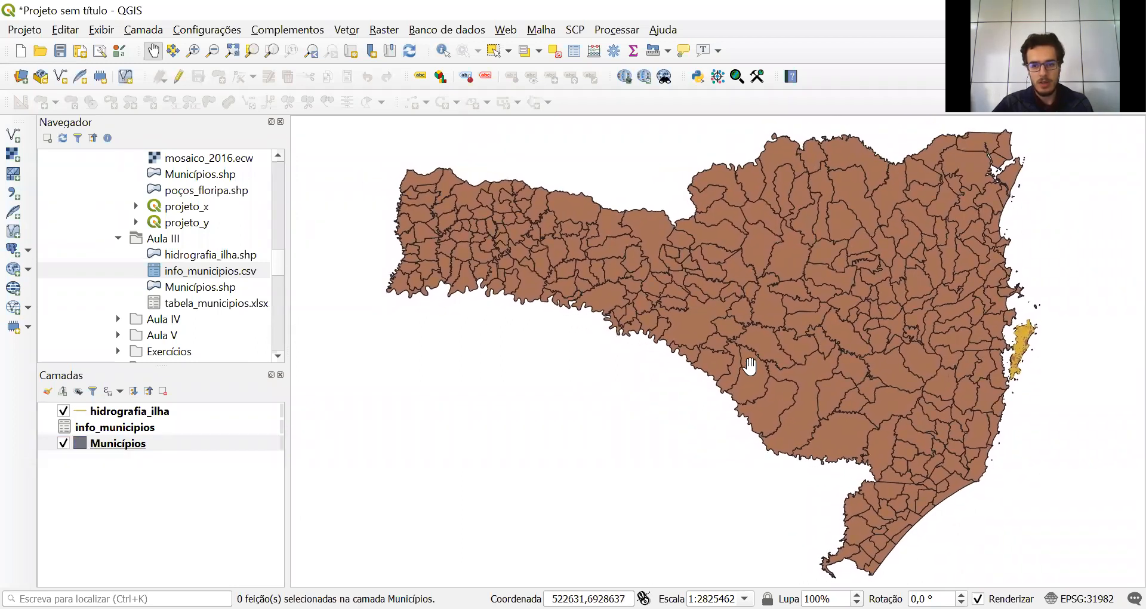